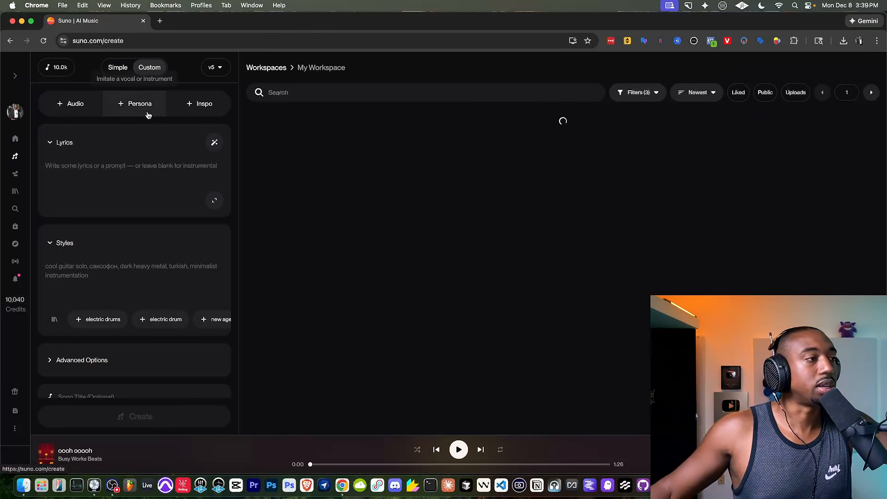
# Set the song's style description to "1990s new jack swing R&B".
pyautogui.click(89, 161)
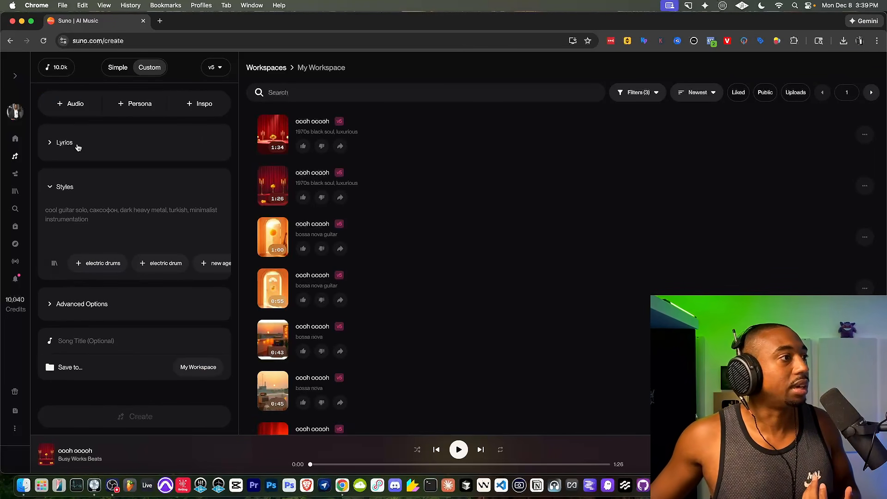
pyautogui.click(78, 147)
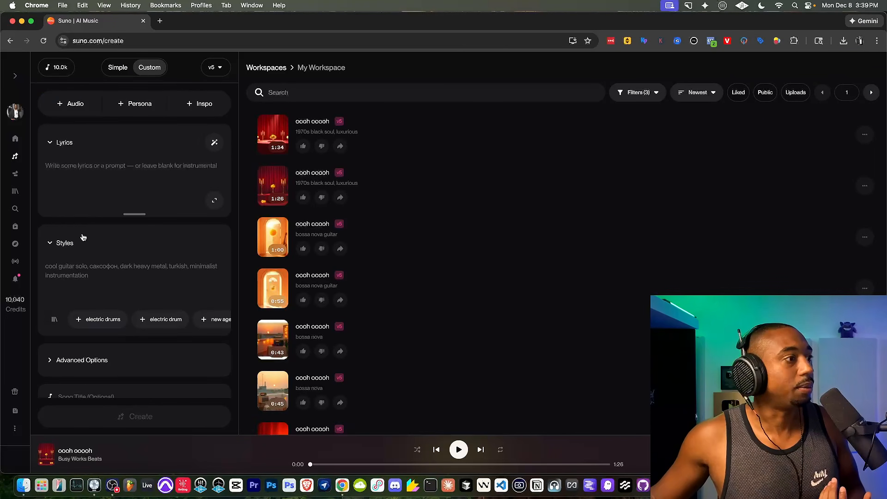
pyautogui.click(77, 261)
pyautogui.write('1990s')
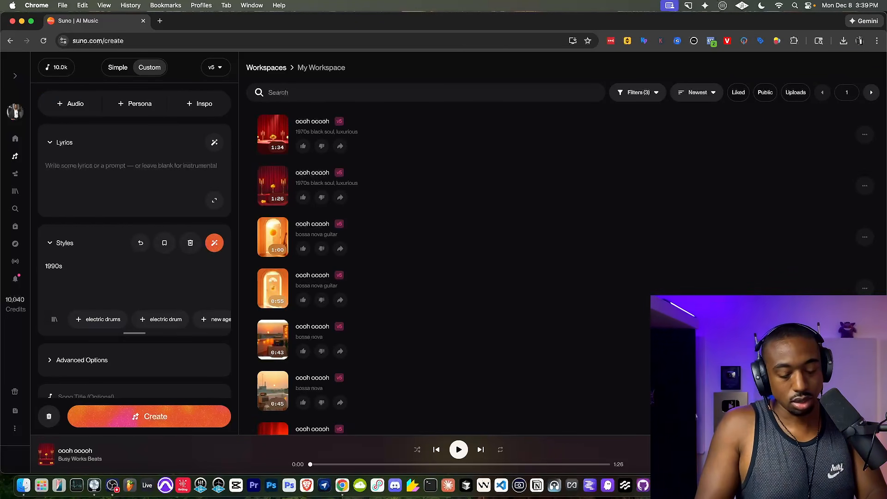
pyautogui.write(' new jack swing R&B')
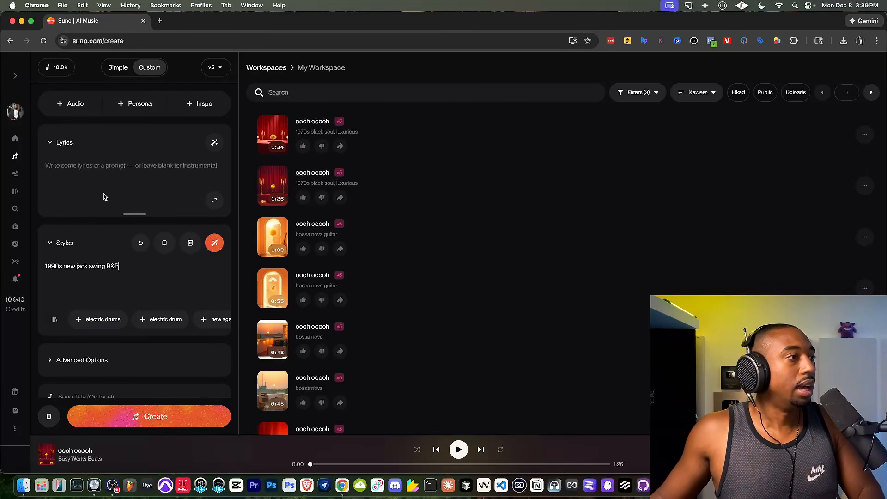
# Write the lyrics as four lines: "oooh baby", "oooh baby", "I love you", "I love you".
pyautogui.click(109, 175)
pyautogui.write('oo')
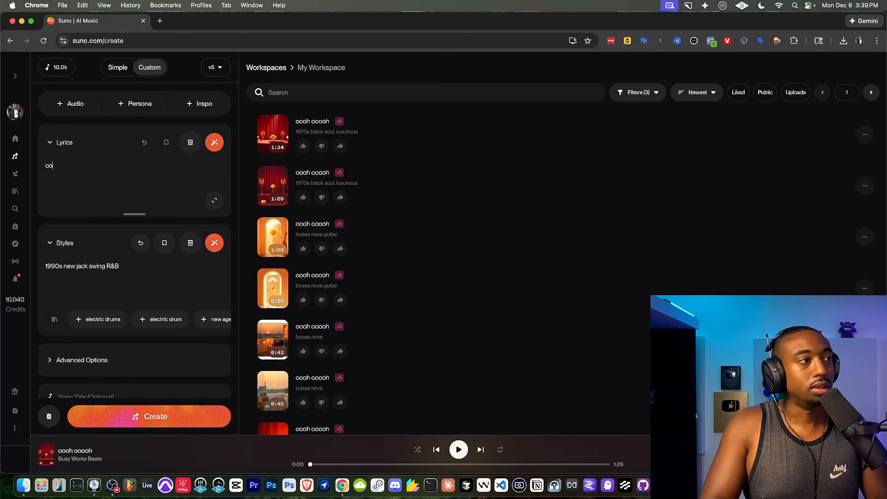
pyautogui.write('oh baby')
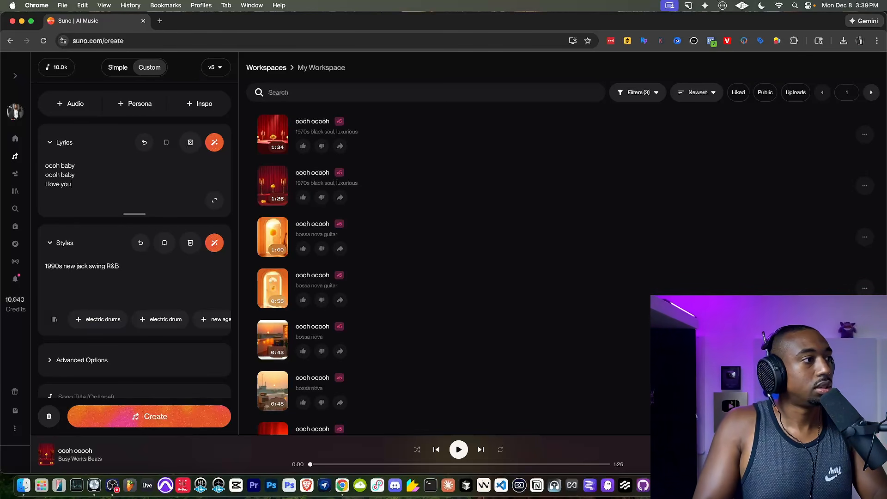
pyautogui.write(' oooh baby I love you')
pyautogui.press('Return')
pyautogui.press('Return')
pyautogui.write('I')
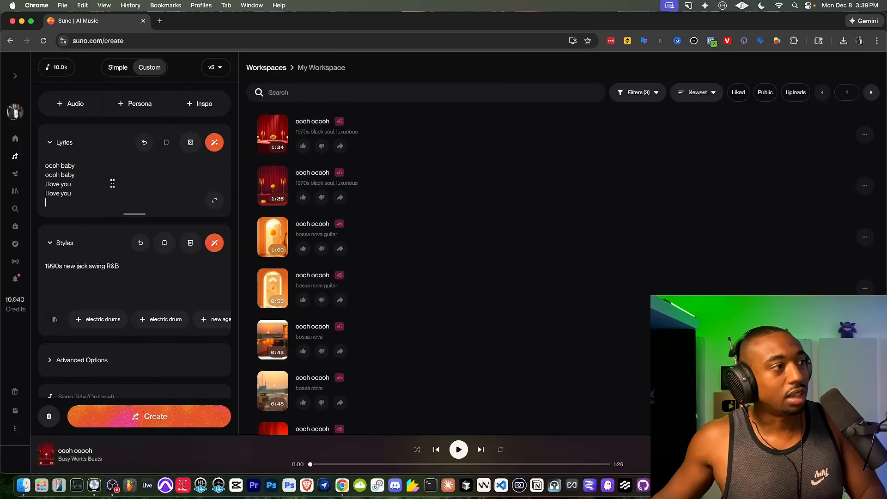
# Duplicate the four-line verse in the expanded lyrics editor until there are five copies separated by blank lines, and collapse the editor.
pyautogui.moveTo(113, 196); pyautogui.dragTo(39, 145)
pyautogui.press('super+c')
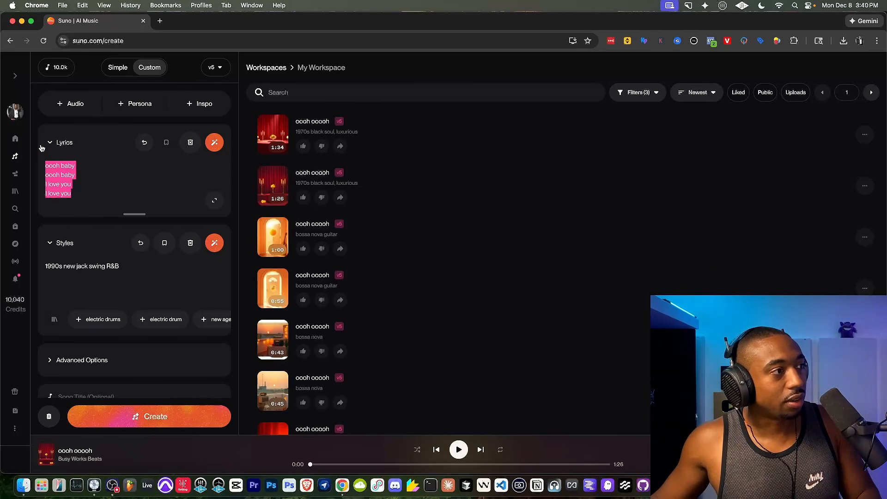
pyautogui.click(212, 200)
pyautogui.press('super+v')
pyautogui.press('Return')
pyautogui.press('super+v')
pyautogui.press('Return')
pyautogui.press('super+v')
pyautogui.press('Return')
pyautogui.press('super+v')
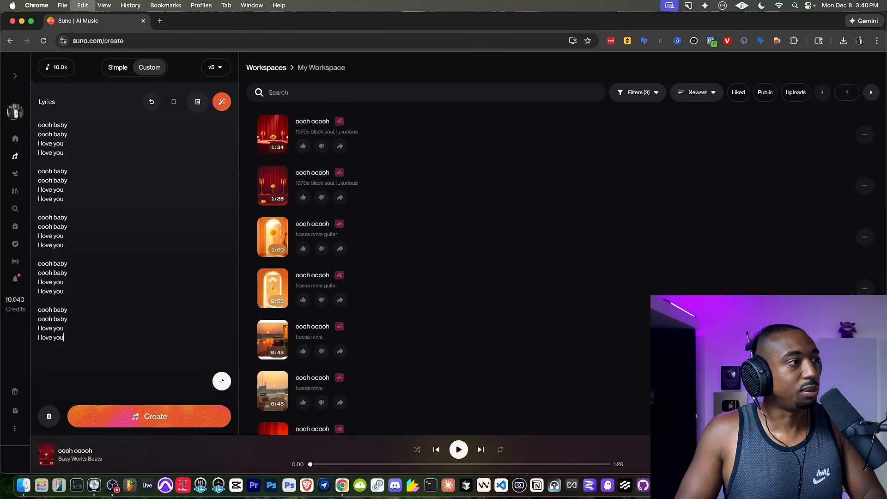
pyautogui.click(222, 382)
# Generate two batches of songs from the entered lyrics and style.
pyautogui.scroll(-2, 134, 359)
pyautogui.click(135, 411)
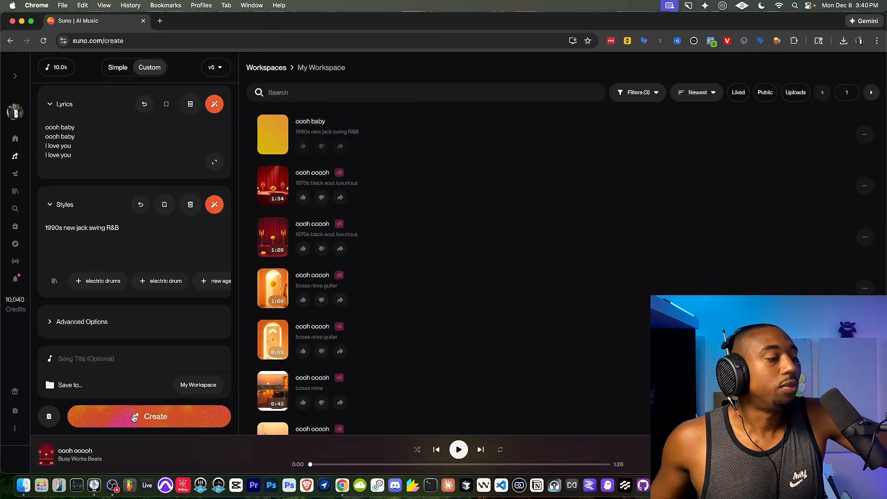
pyautogui.click(135, 418)
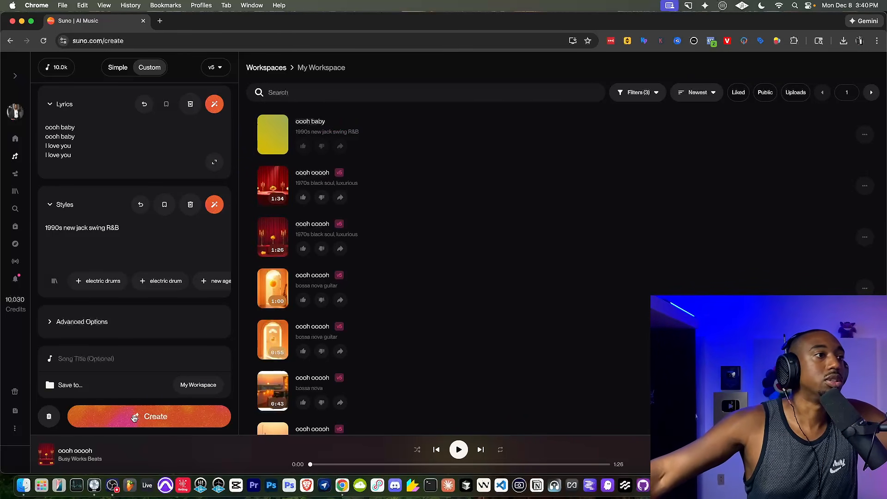
pyautogui.click(135, 418)
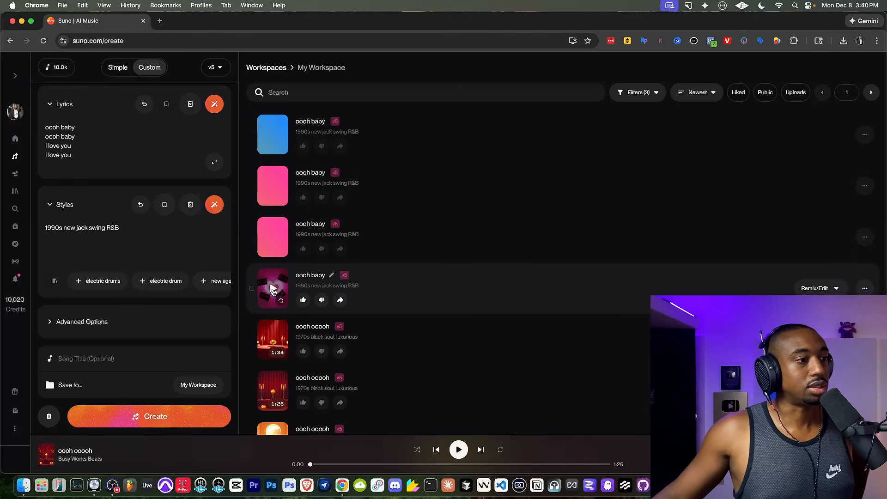
# Play the new "oooh baby" song with four cassettes around a heart on its cover, like it, and pause playback.
pyautogui.click(272, 289)
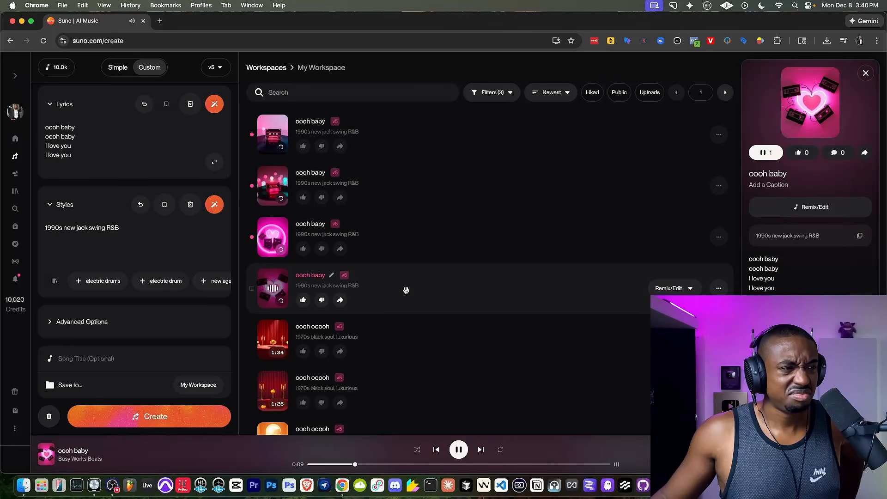
pyautogui.click(303, 300)
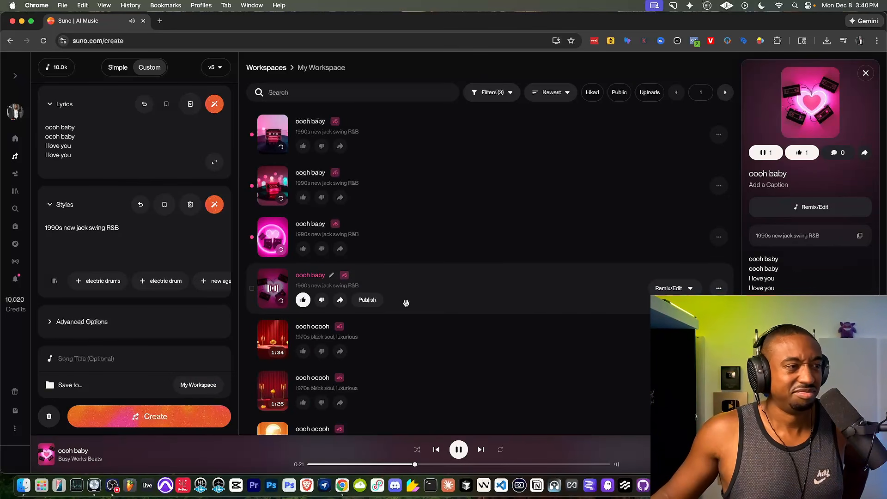
pyautogui.click(458, 449)
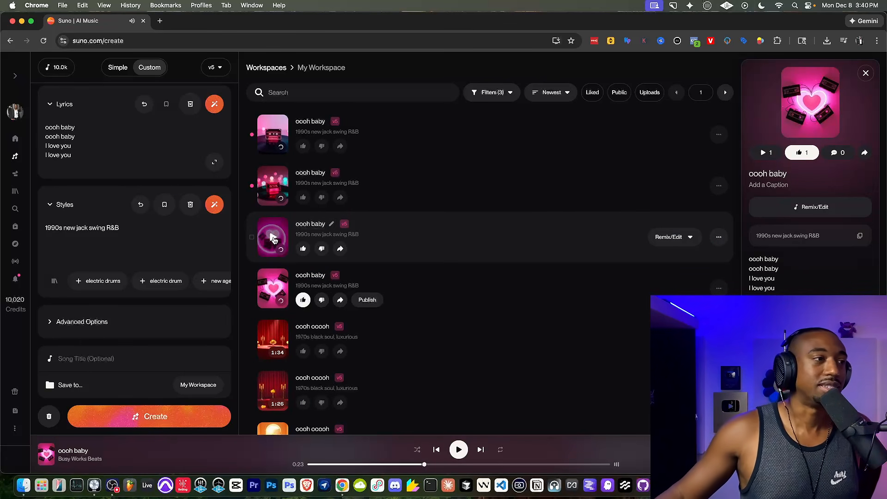
# Audition the third and second "oooh baby" songs in the list, like the second one, and pause playback.
pyautogui.click(272, 238)
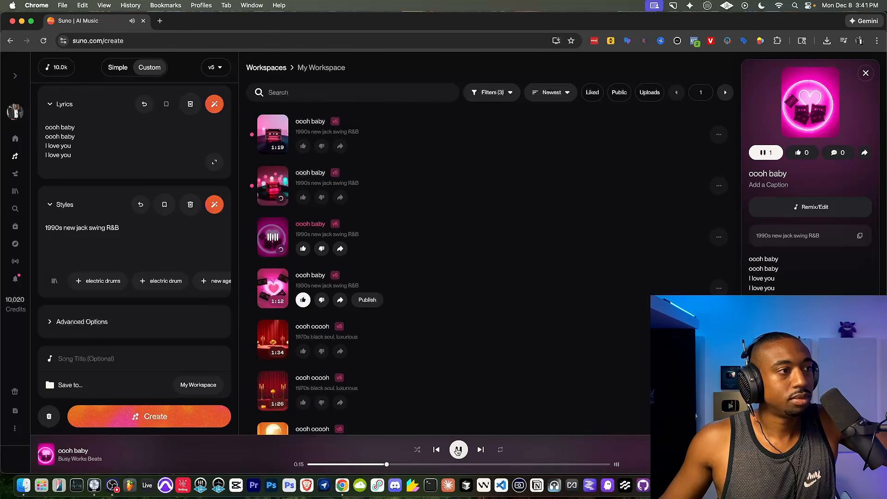
pyautogui.click(458, 450)
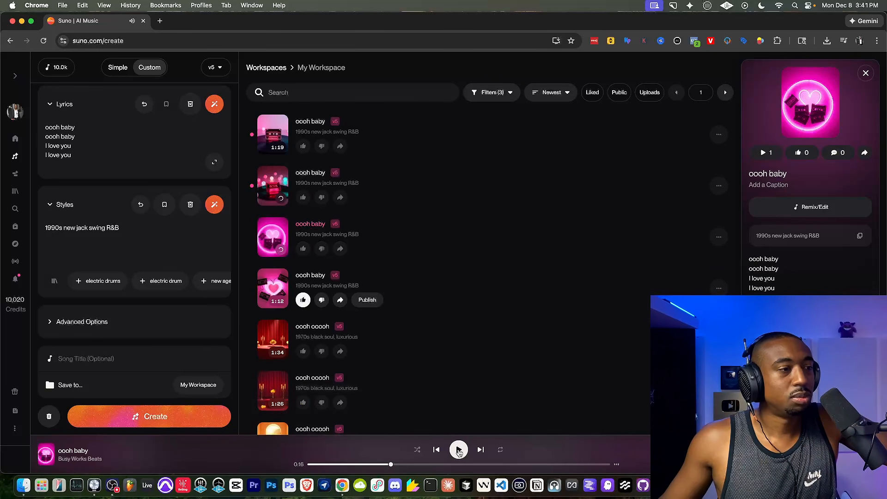
pyautogui.click(272, 188)
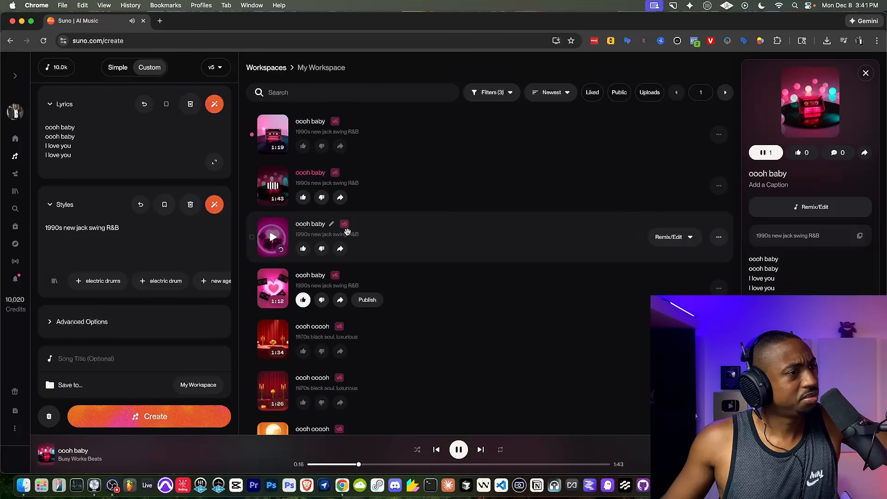
pyautogui.click(303, 197)
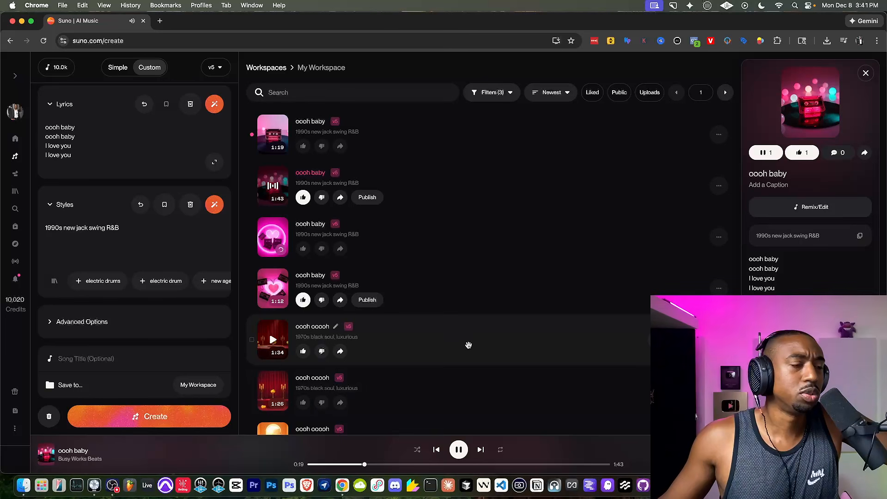
pyautogui.press('space')
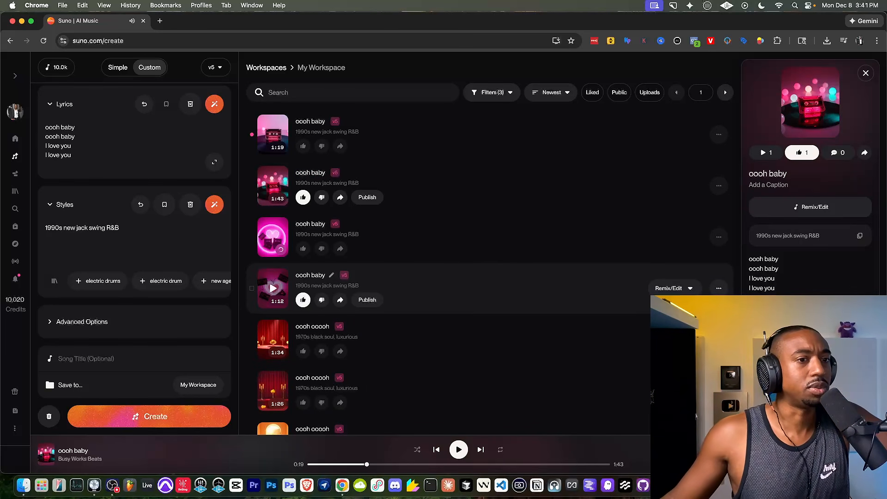
# Download the two liked "oooh baby" songs, the 1:12 and the 1:43 version, as WAV audio and pause playback.
pyautogui.click(720, 288)
pyautogui.click(758, 437)
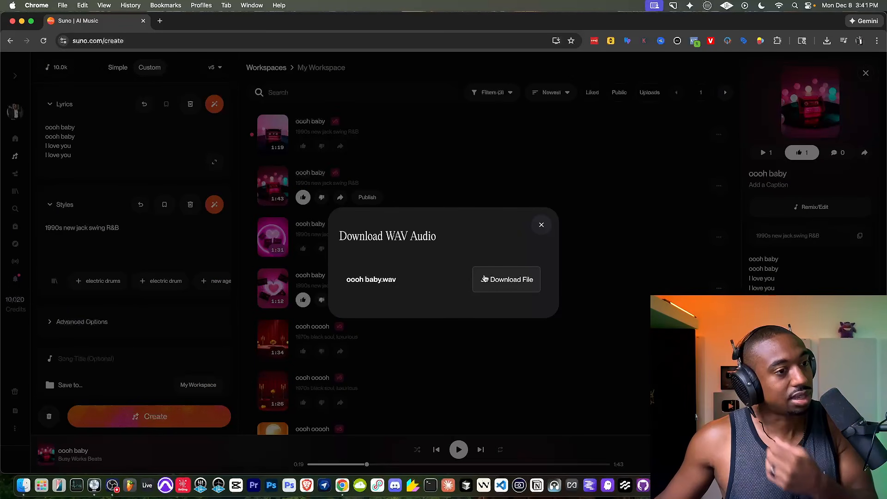
pyautogui.click(484, 278)
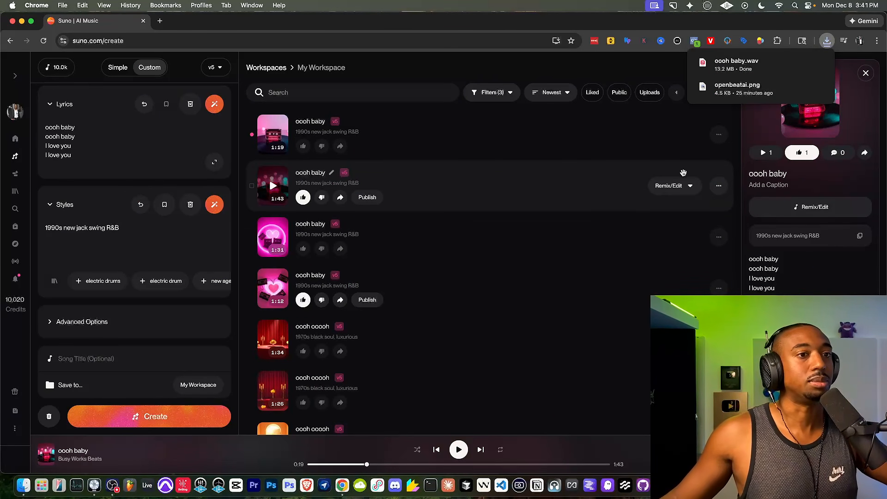
pyautogui.click(719, 186)
pyautogui.click(755, 431)
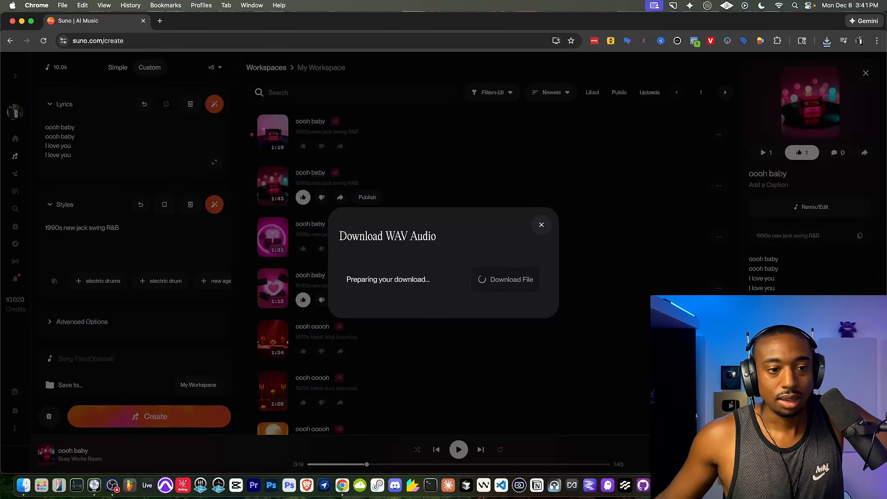
pyautogui.click(506, 281)
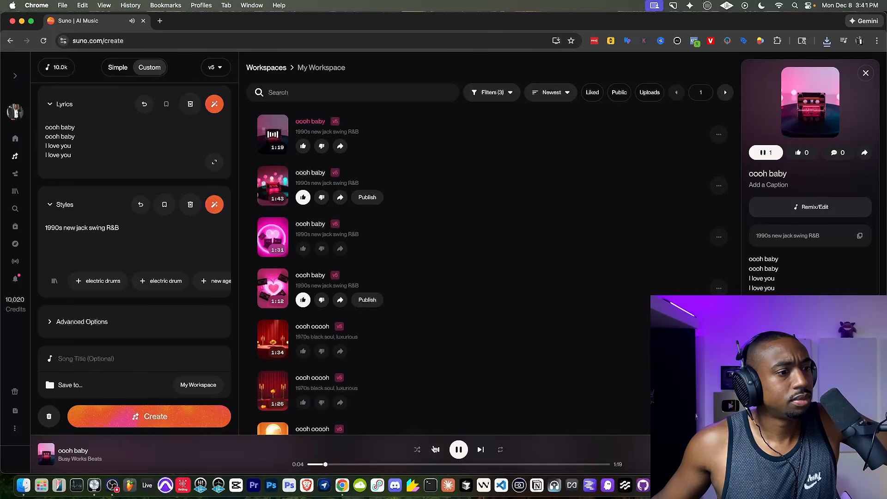
pyautogui.click(454, 453)
# Switch to Logic Pro and import "oooh baby (1).wav" from Downloads onto a new audio track at bar 1.
pyautogui.click(94, 485)
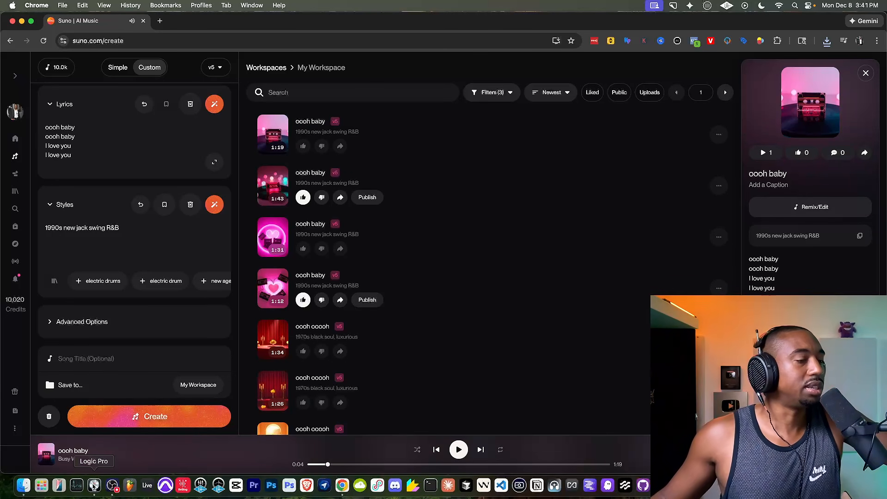
pyautogui.click(847, 485)
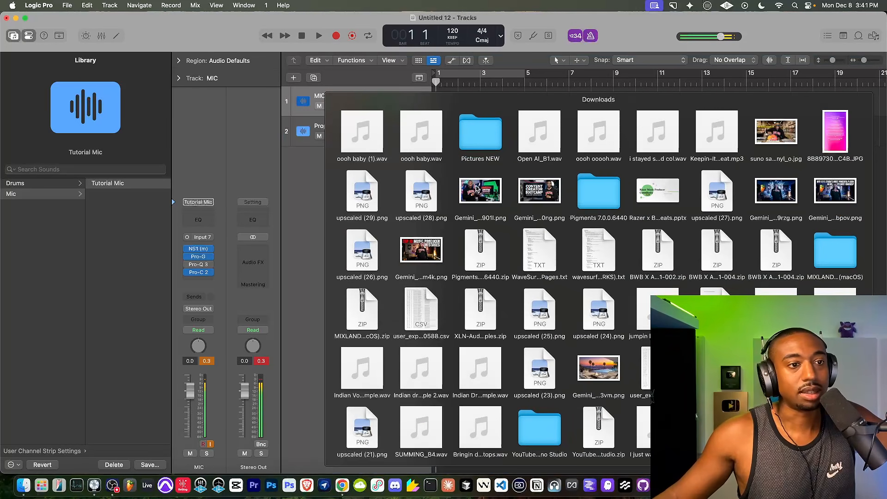
pyautogui.moveTo(369, 134); pyautogui.dragTo(434, 164)
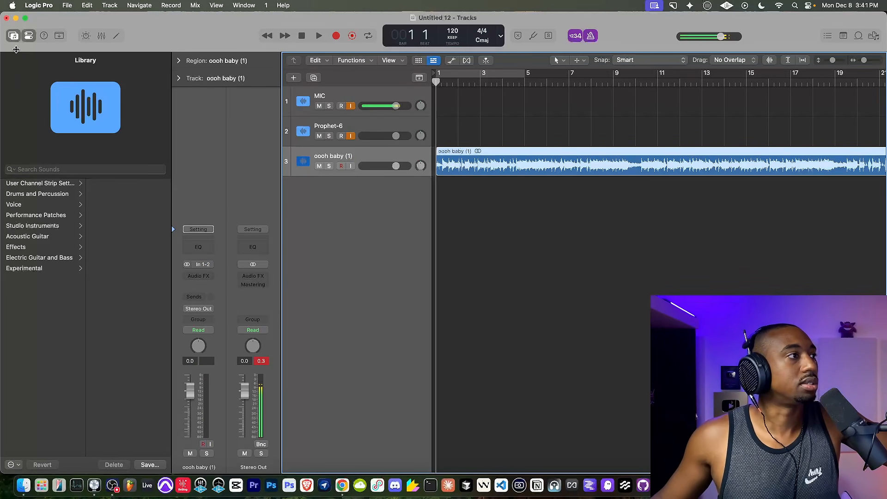
# Hide the Library while keeping the Inspector with the channel strips open.
pyautogui.click(28, 36)
pyautogui.click(15, 37)
pyautogui.click(28, 37)
pyautogui.click(29, 36)
pyautogui.click(29, 36)
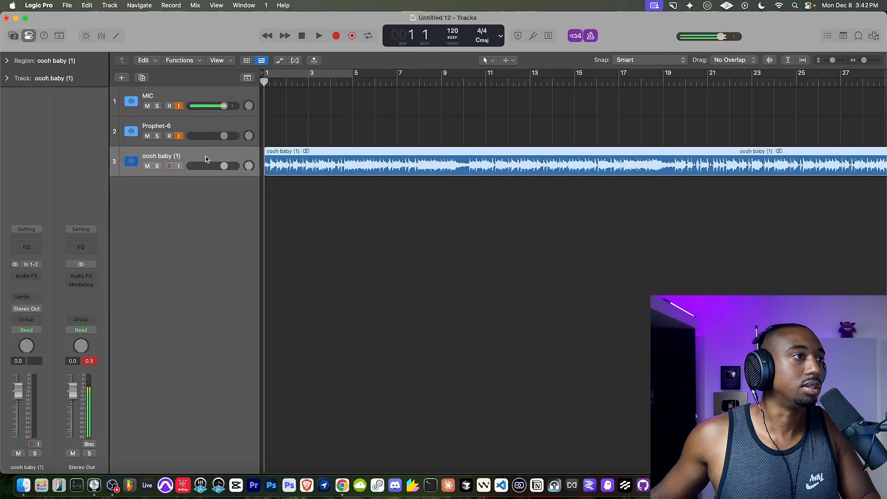
# Turn off the metronome, play the start of the imported song, and stop playback.
pyautogui.press('k')
pyautogui.press('space')
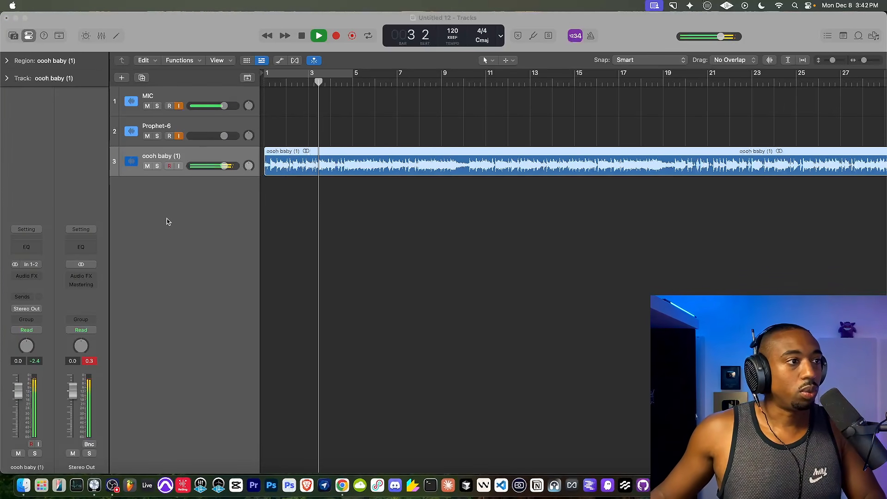
pyautogui.press('space')
pyautogui.press('space')
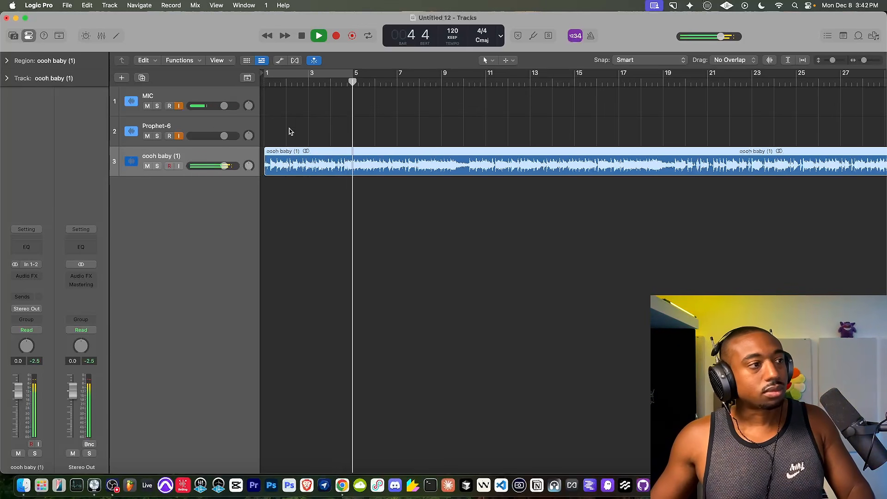
pyautogui.press('space')
# Insert a Channel EQ on the "oooh baby (1)" track.
pyautogui.click(27, 276)
pyautogui.moveTo(31, 280)
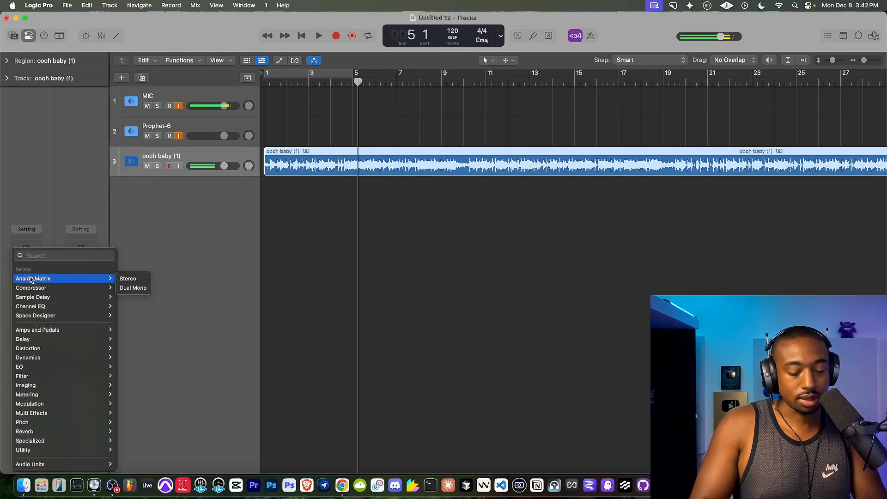
pyautogui.click(32, 306)
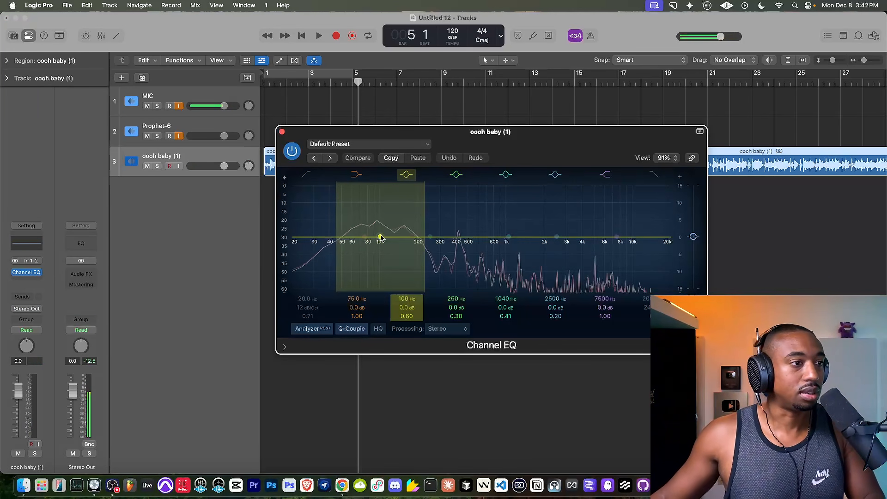
# During playback, sweep the 100 Hz EQ band to 2980 Hz with a 7 dB boost, reset its gain to 0 dB and enable HQ.
pyautogui.press('space')
pyautogui.moveTo(380, 238); pyautogui.dragTo(568, 212)
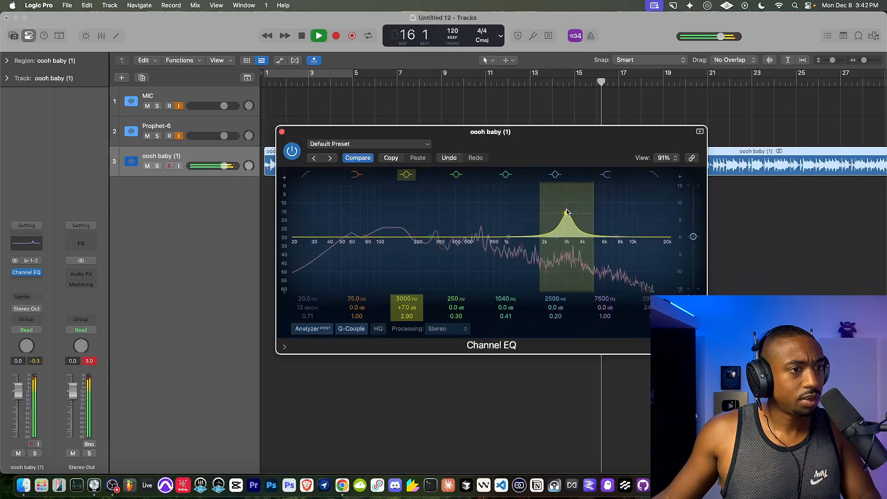
pyautogui.keyDown('alt'); pyautogui.click(401, 306); pyautogui.keyUp('alt')
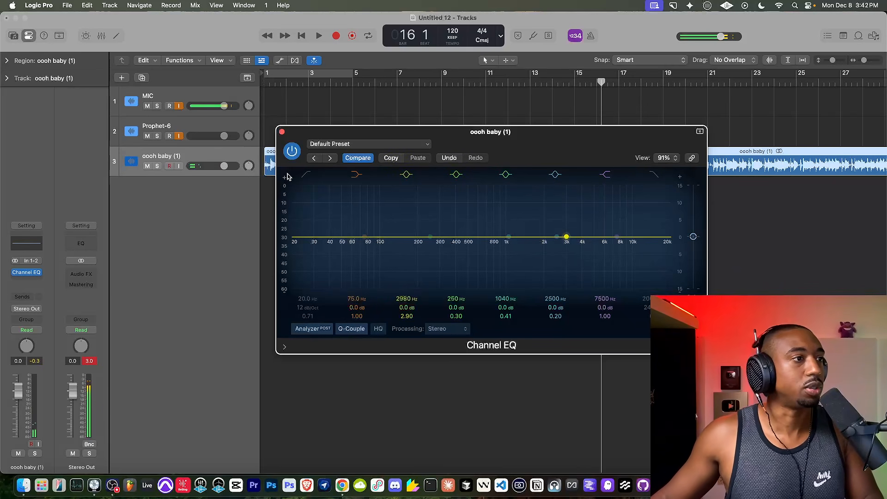
pyautogui.click(378, 328)
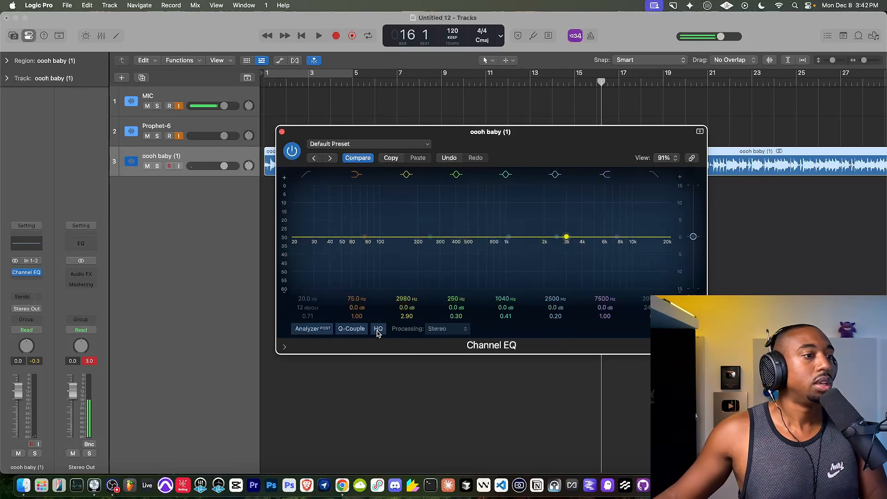
# Close the Channel EQ and insert the FabFilter Pro-DS de-esser after it on the "oooh baby (1)" track.
pyautogui.click(282, 133)
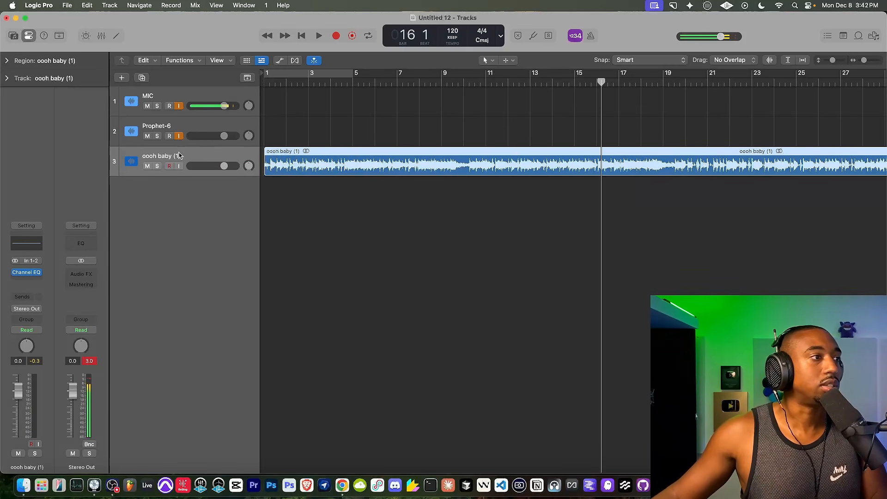
pyautogui.click(30, 280)
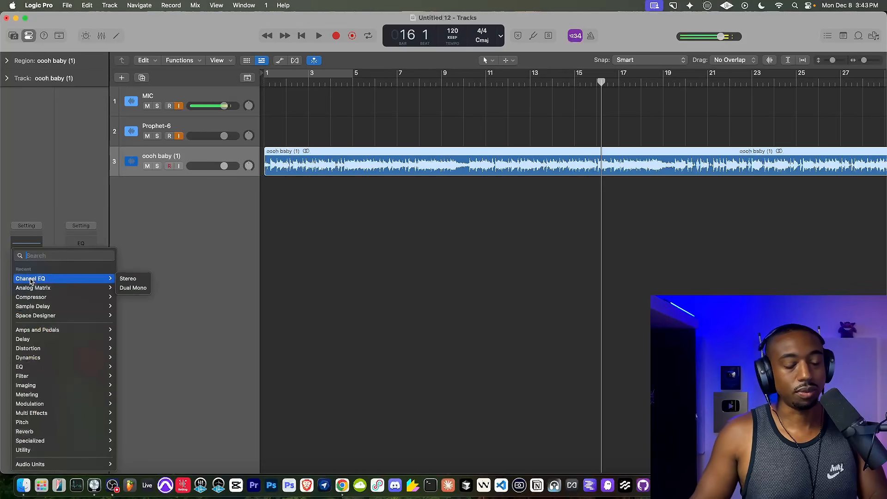
pyautogui.write('pro')
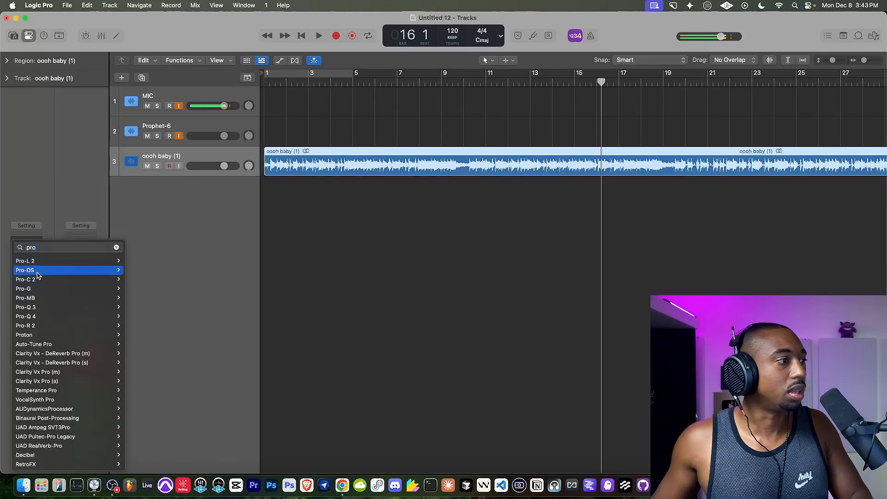
pyautogui.click(71, 269)
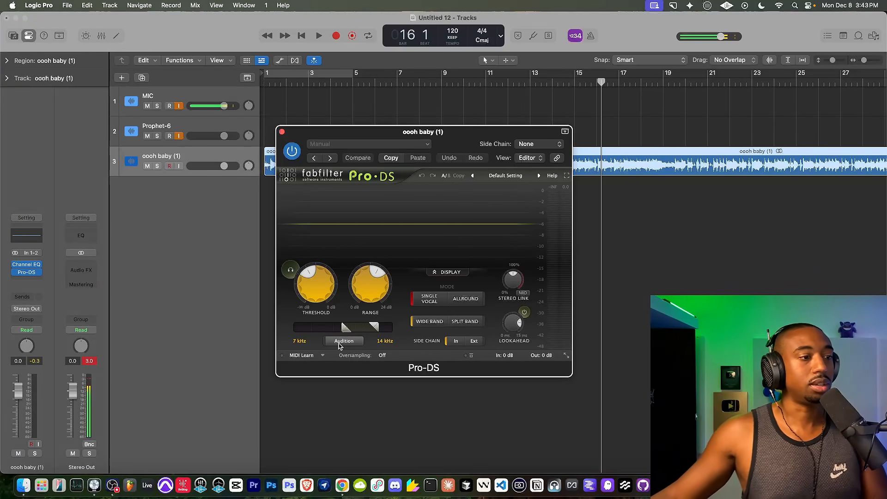
# Move the Pro-DS detection band down to 3.481–6.963 kHz and audition that range during a short playback.
pyautogui.click(343, 342)
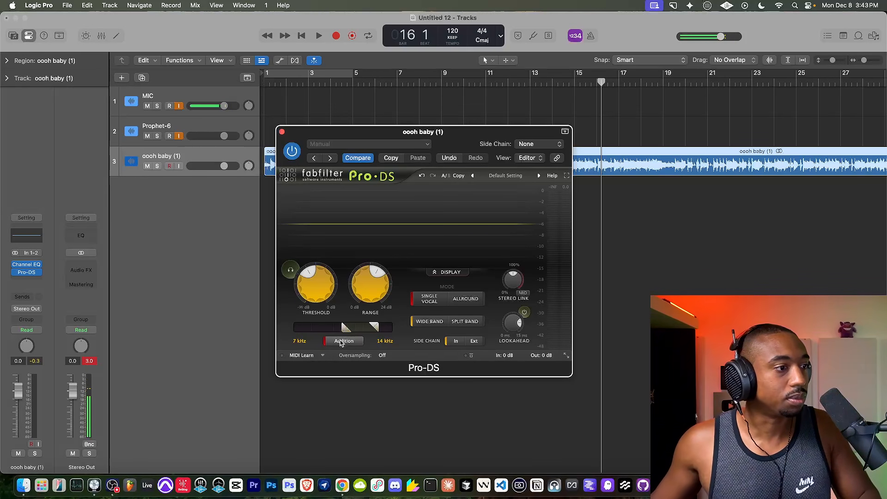
pyautogui.moveTo(352, 328); pyautogui.dragTo(326, 331)
pyautogui.press('space')
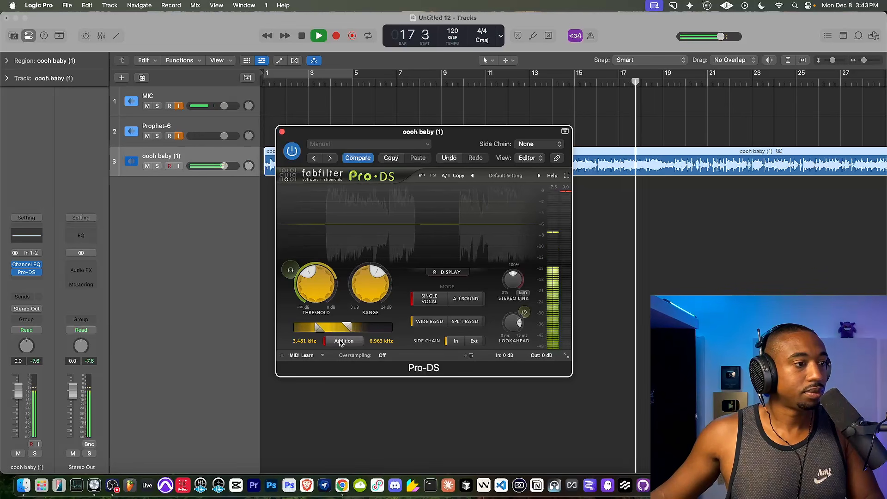
pyautogui.press('space')
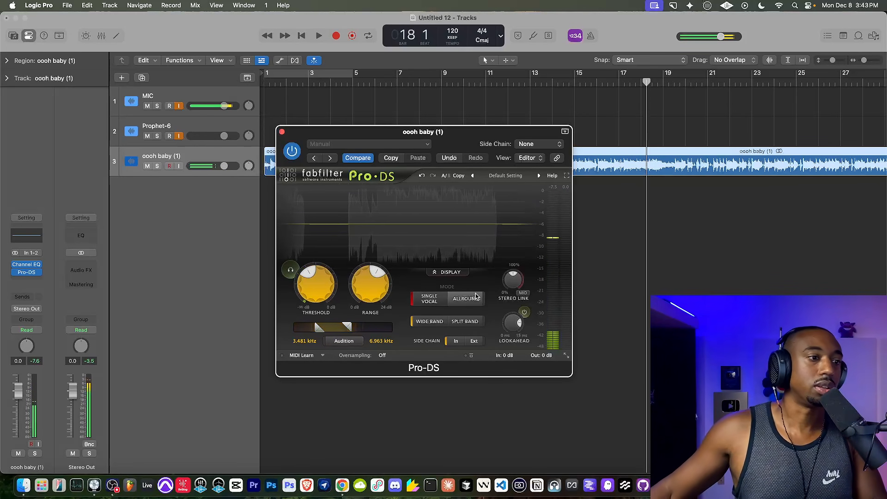
# Switch Pro-DS to Allround mode with Split Band processing, set its threshold to -12.38 dB and play the song.
pyautogui.click(476, 297)
pyautogui.click(476, 322)
pyautogui.moveTo(319, 296); pyautogui.dragTo(323, 288)
pyautogui.press('space')
pyautogui.press('space')
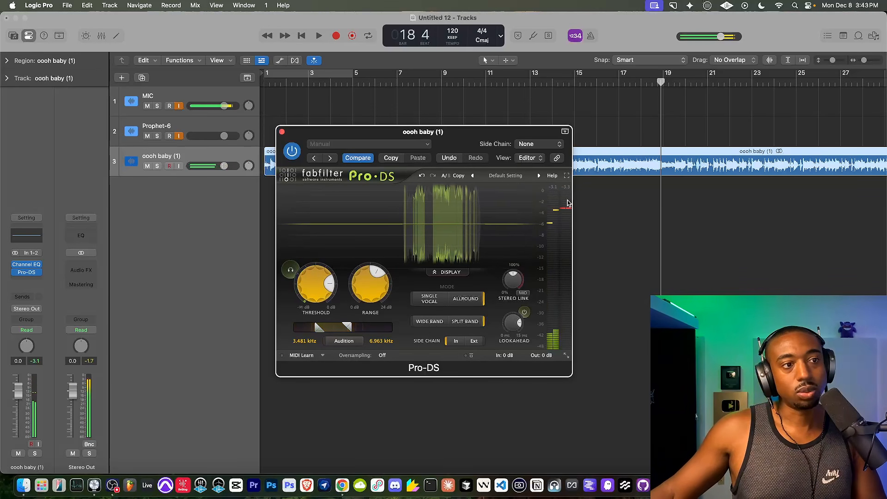
pyautogui.press('space')
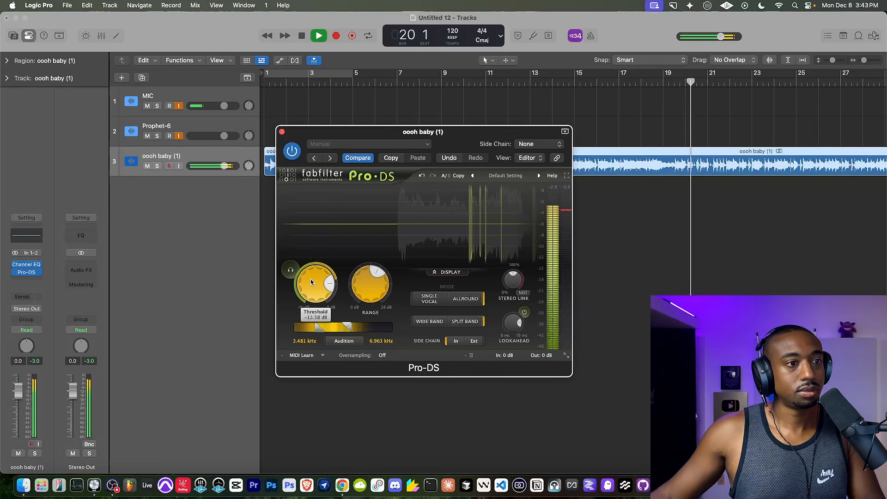
# Audition the audio range that triggers Pro-DS during playback, turn auditioning off and stop.
pyautogui.click(354, 341)
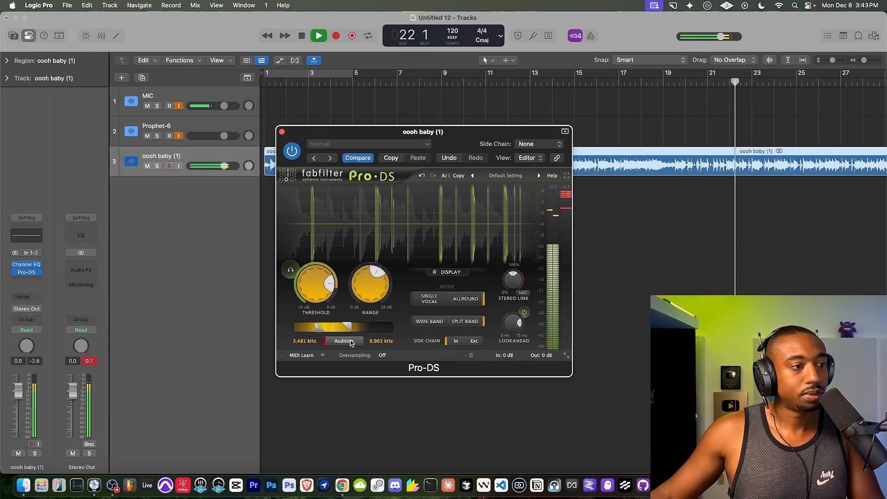
pyautogui.click(351, 342)
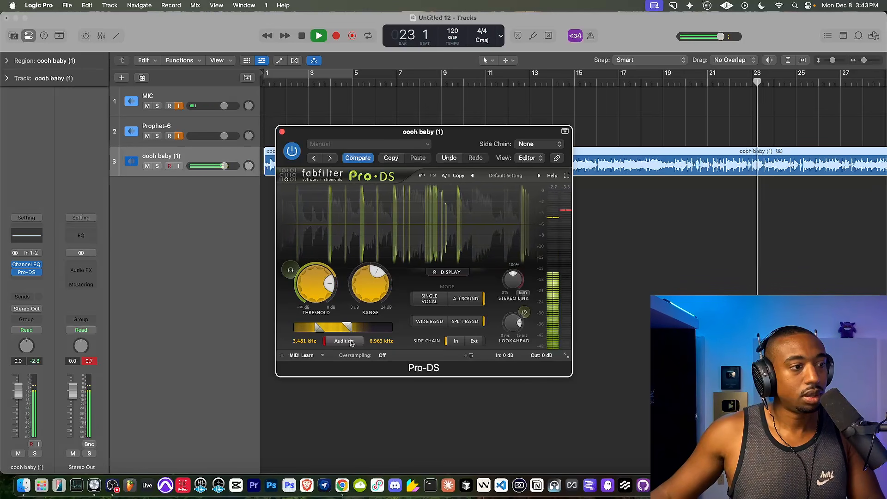
pyautogui.press('space')
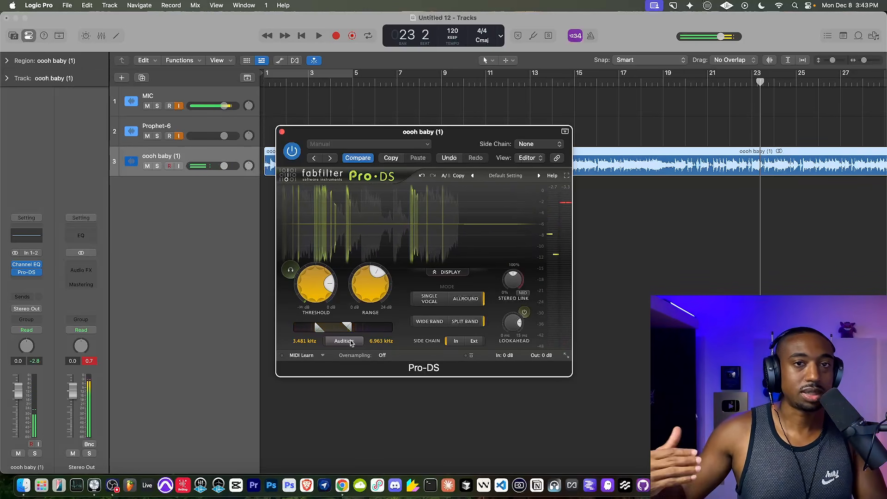
# Compare the song with Pro-DS bypassed and active, replaying from the beginning, leave Pro-DS enabled and close its window.
pyautogui.press('space')
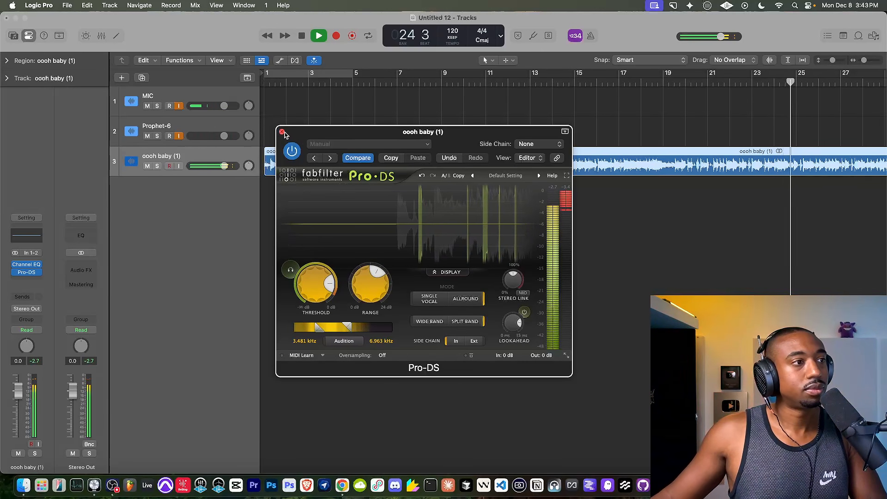
pyautogui.press('space')
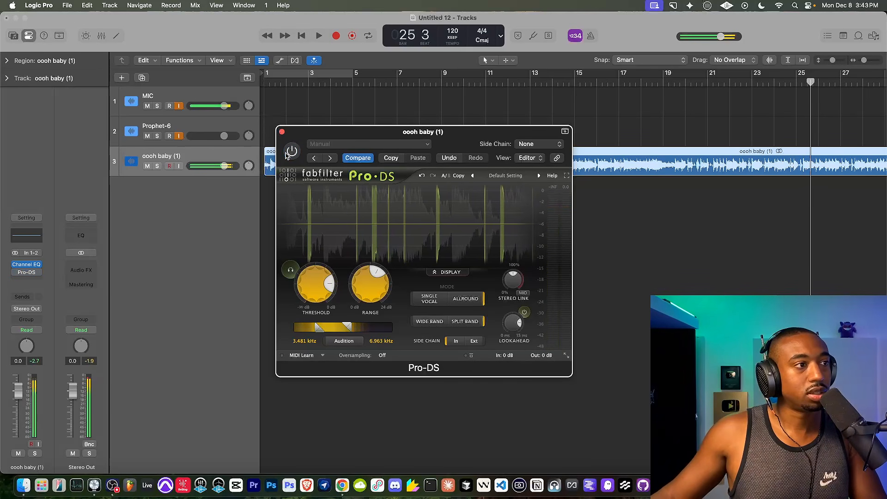
pyautogui.click(301, 36)
pyautogui.press('space')
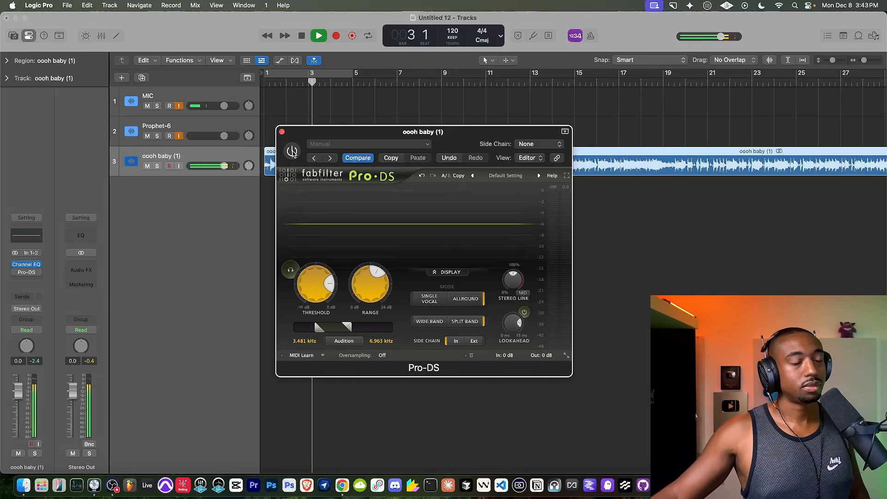
pyautogui.click(292, 152)
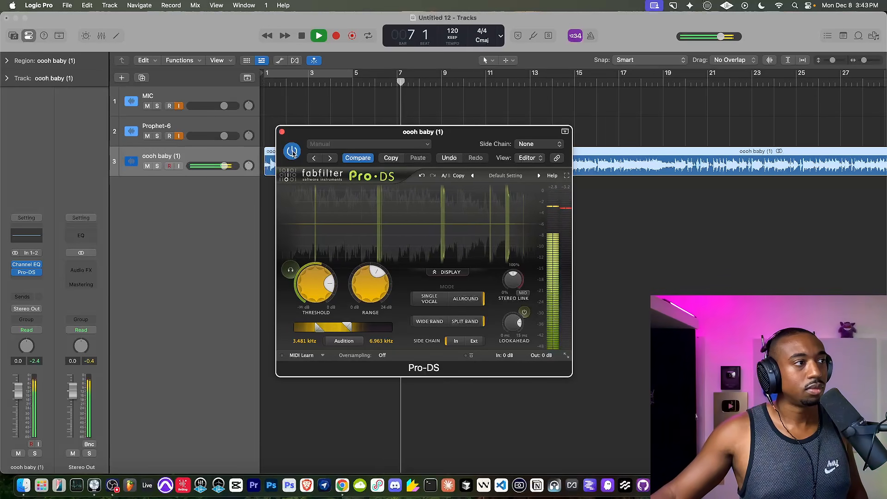
pyautogui.click(292, 152)
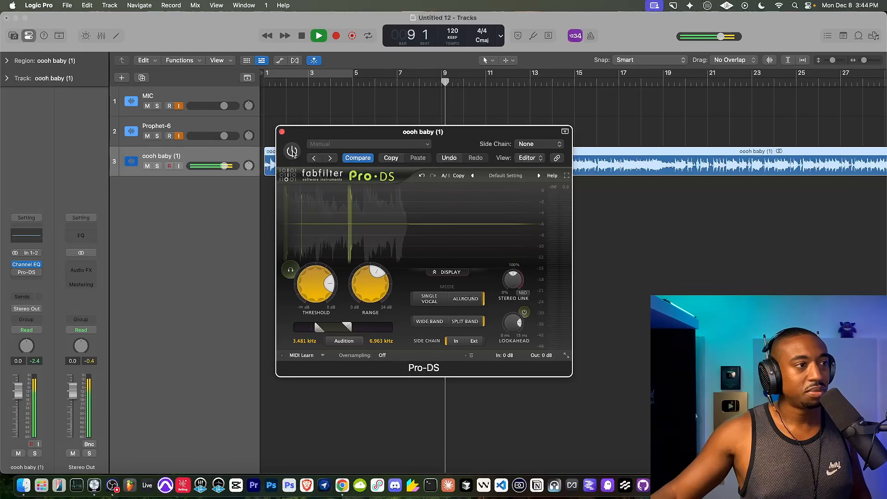
pyautogui.click(292, 151)
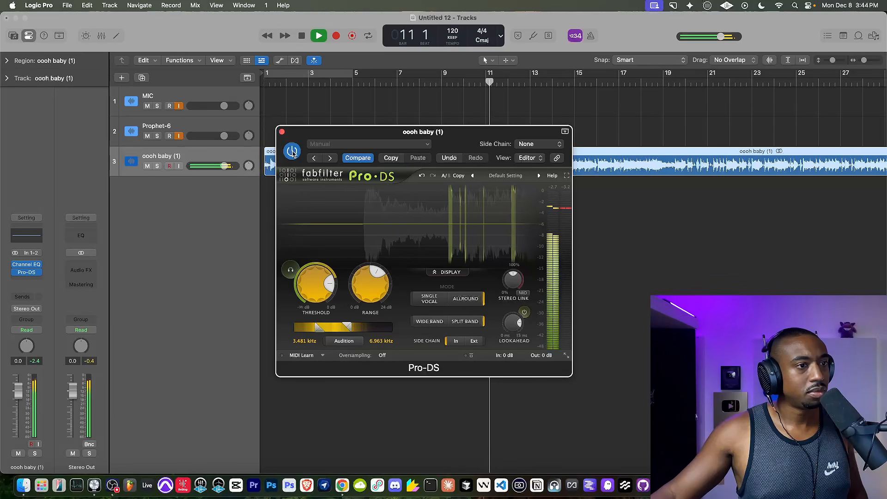
pyautogui.press('space')
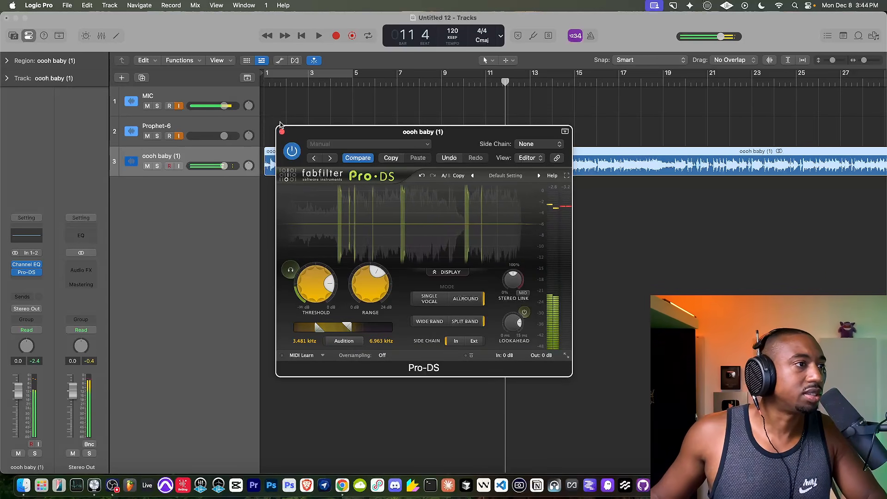
pyautogui.click(282, 131)
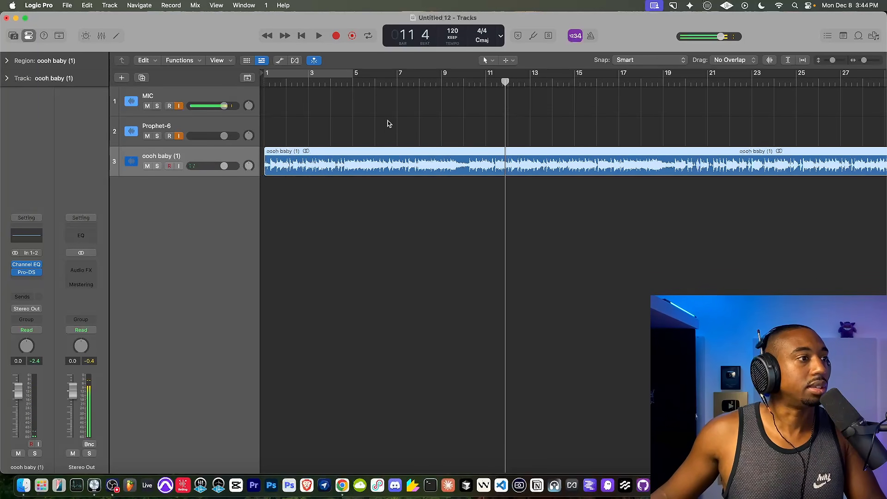
# Bounce the project to the Desktop as an uncompressed 32-bit float, 48 kHz WAVE file named "New Jack Swing Suno v5".
pyautogui.scroll(-5, 355, 184)
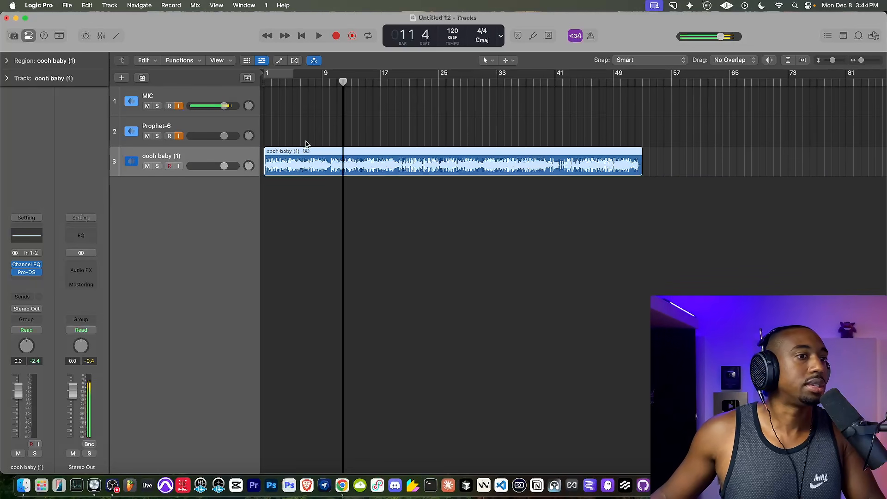
pyautogui.click(67, 5)
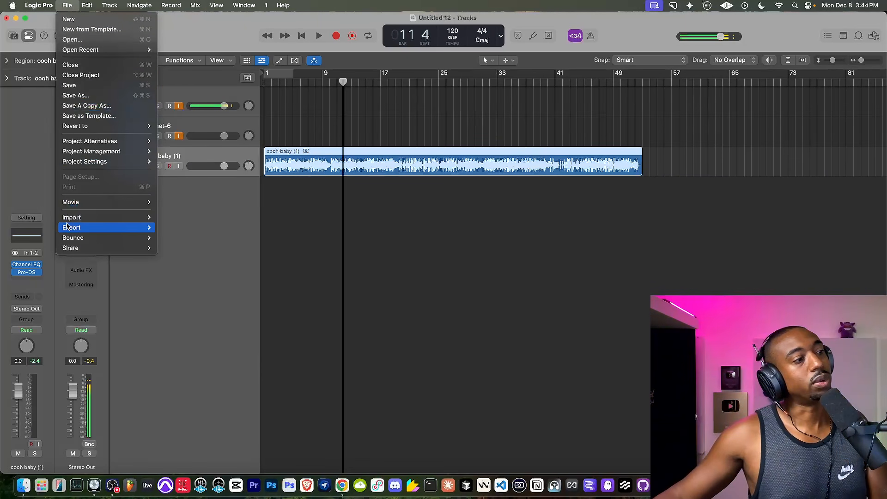
pyautogui.moveTo(72, 238)
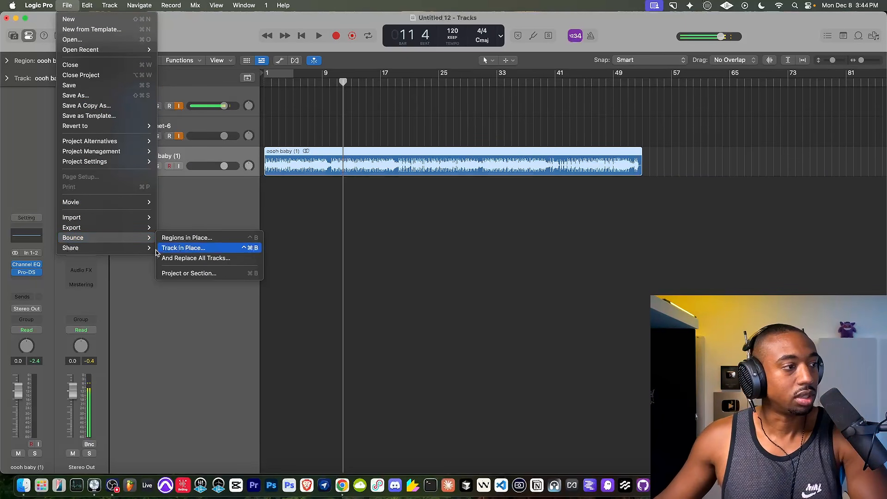
pyautogui.click(172, 273)
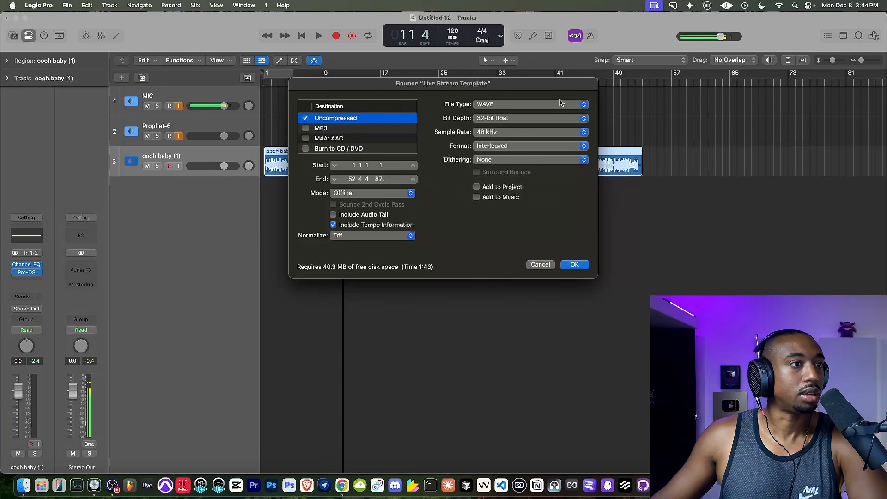
pyautogui.click(526, 133)
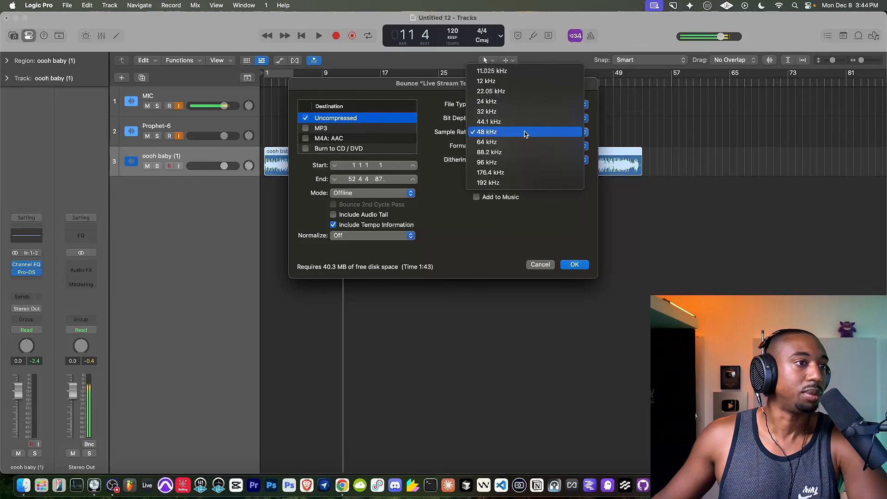
pyautogui.click(566, 241)
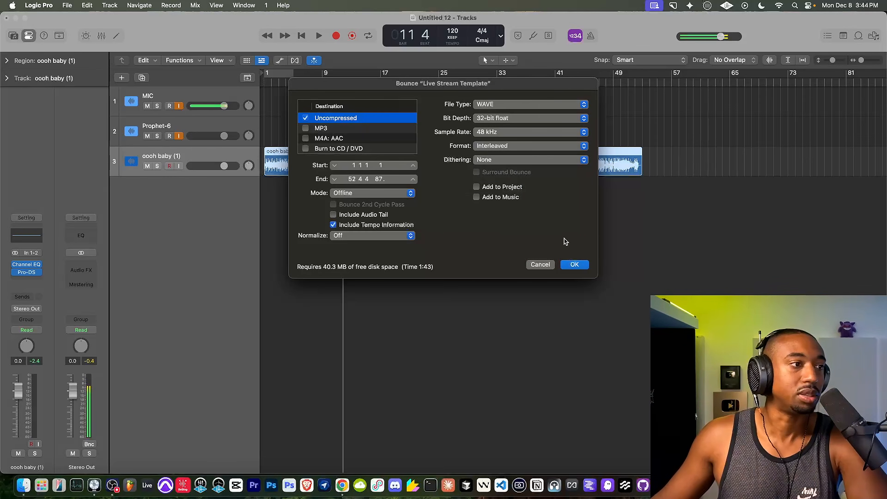
pyautogui.click(576, 265)
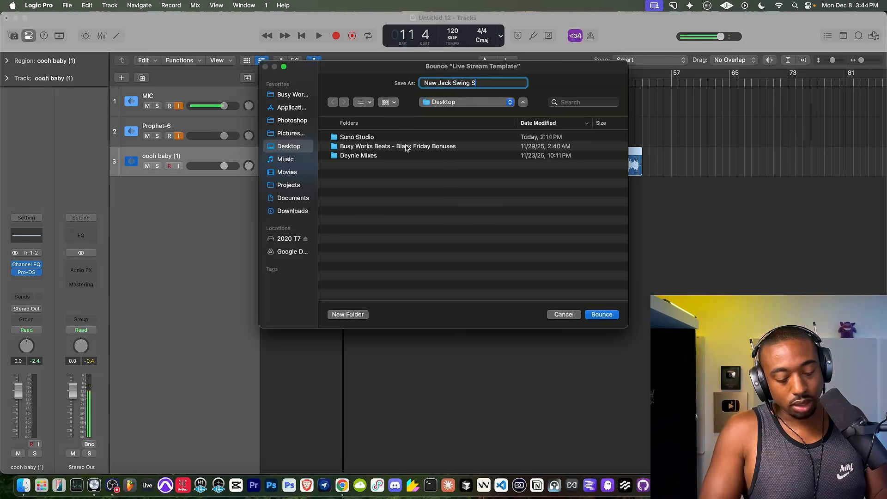
pyautogui.write('New Jack Swing Suno v5')
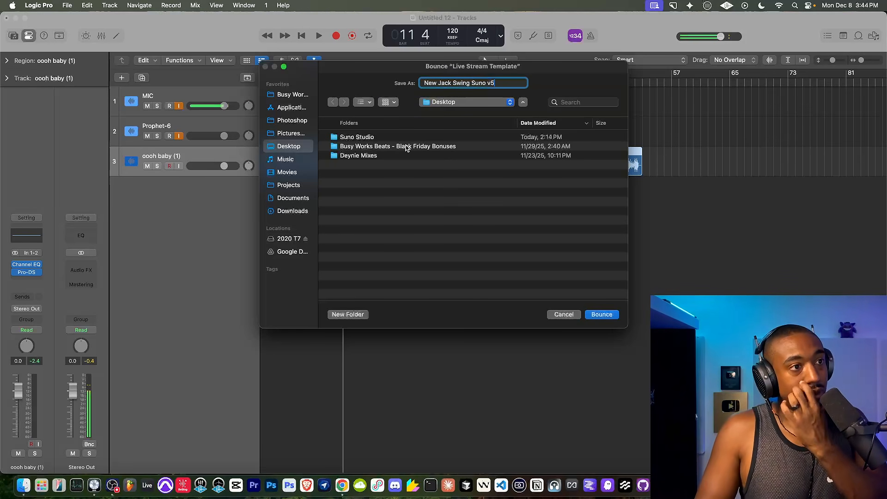
pyautogui.press('Return')
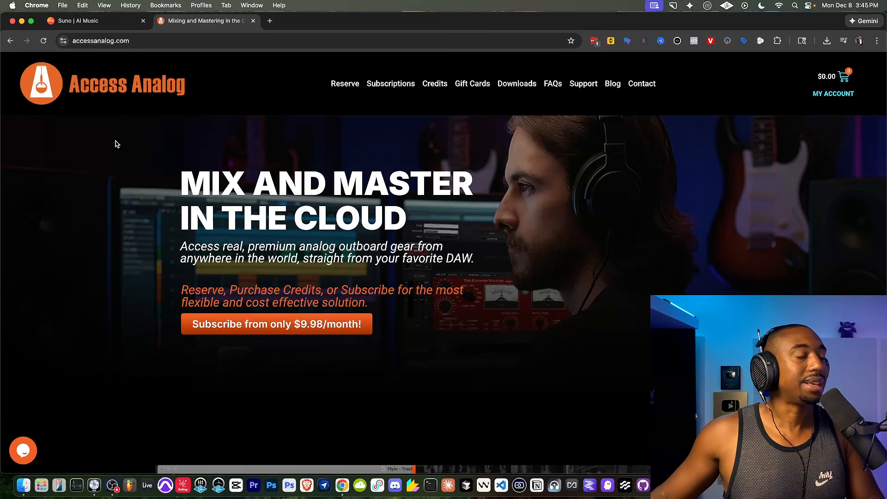
# Examine the subscription plans on the Access Analog website, down to the Access Analog Unlimited plan.
pyautogui.scroll(-6, 115, 157)
pyautogui.click(397, 85)
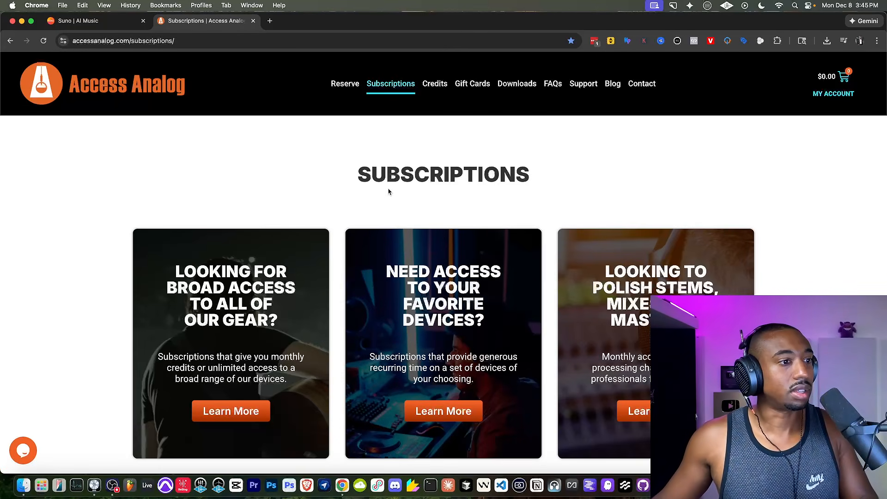
pyautogui.scroll(-12, 388, 191)
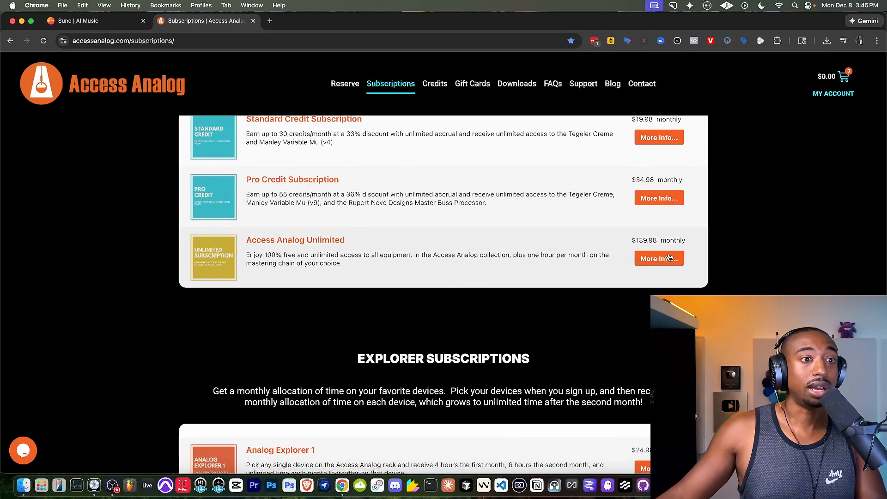
# Return to the Access Analog home page and review its gear brands, features and getting-started instructions.
pyautogui.press('super+bracketleft')
pyautogui.scroll(-5, 373, 245)
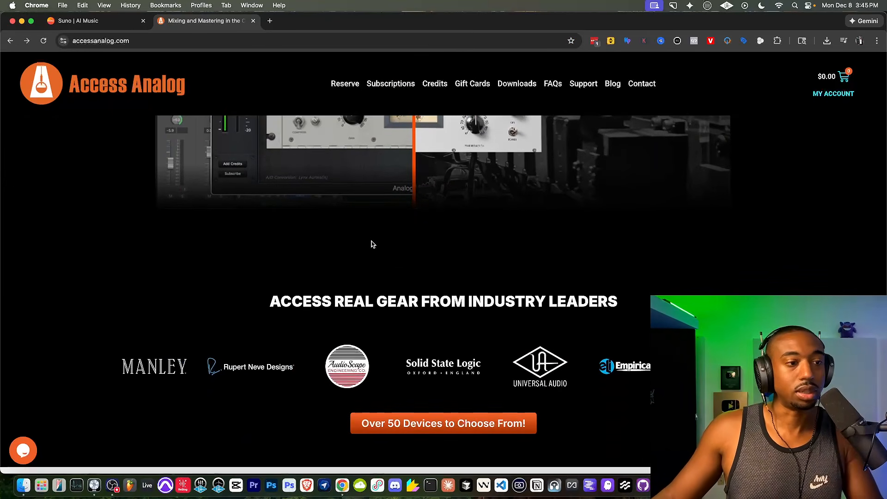
pyautogui.scroll(-12, 372, 245)
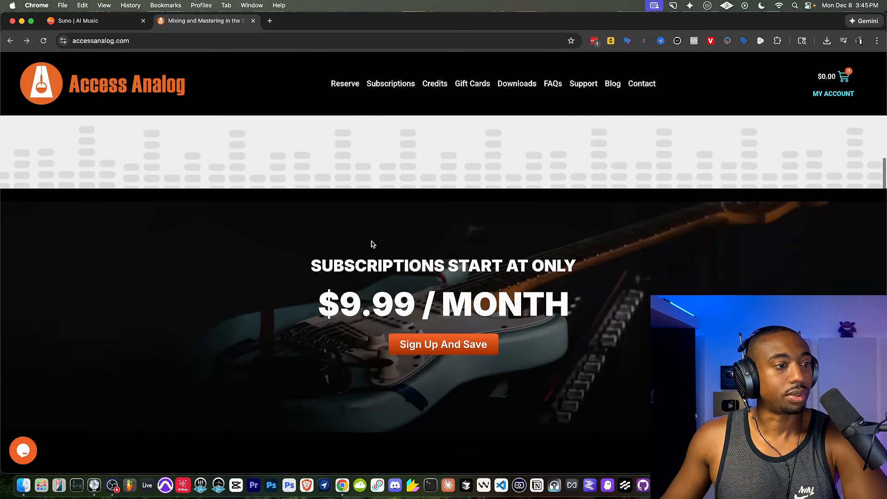
pyautogui.scroll(-10, 373, 244)
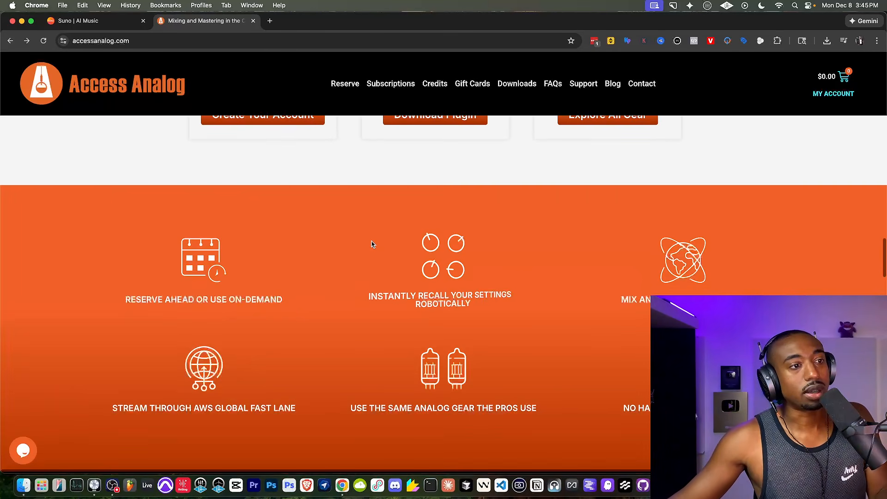
pyautogui.scroll(4, 372, 245)
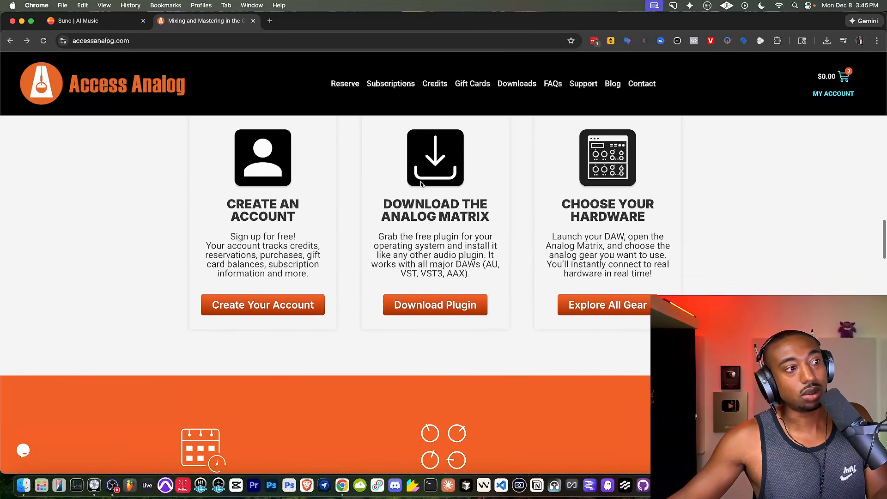
# Open the Reserve page and browse the rentable gear from compressors through equalizers and multifunction units to the saturation section.
pyautogui.scroll(6, 420, 189)
pyautogui.click(358, 87)
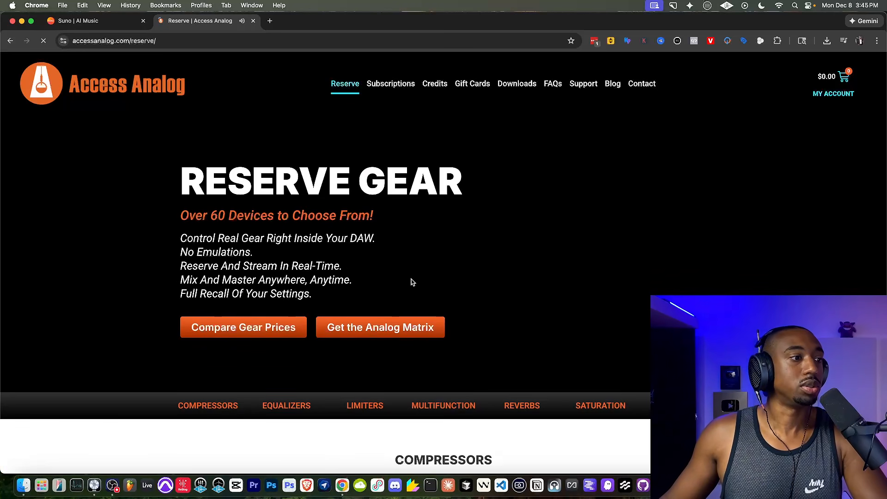
pyautogui.scroll(-8, 412, 283)
pyautogui.scroll(1, 433, 283)
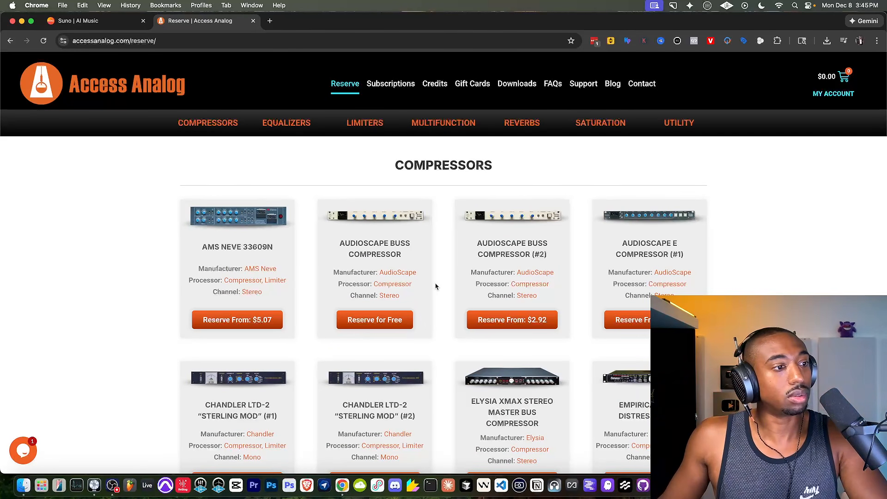
pyautogui.scroll(-1, 436, 286)
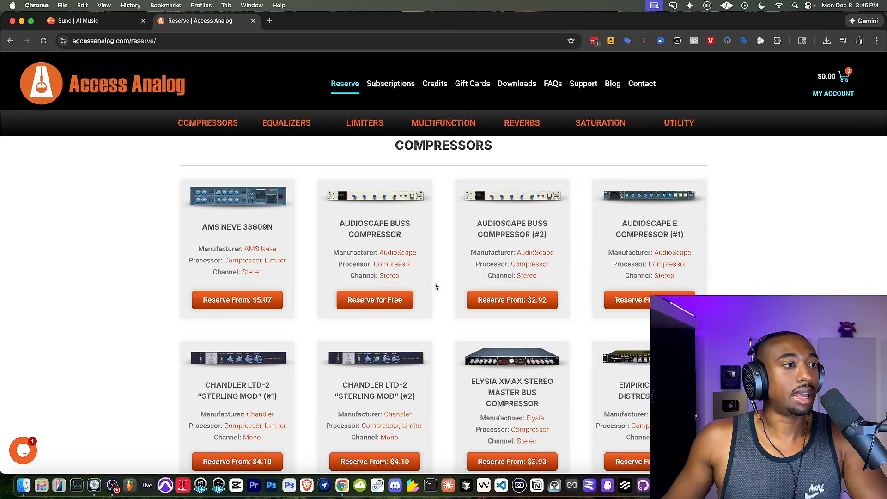
pyautogui.scroll(-5, 435, 286)
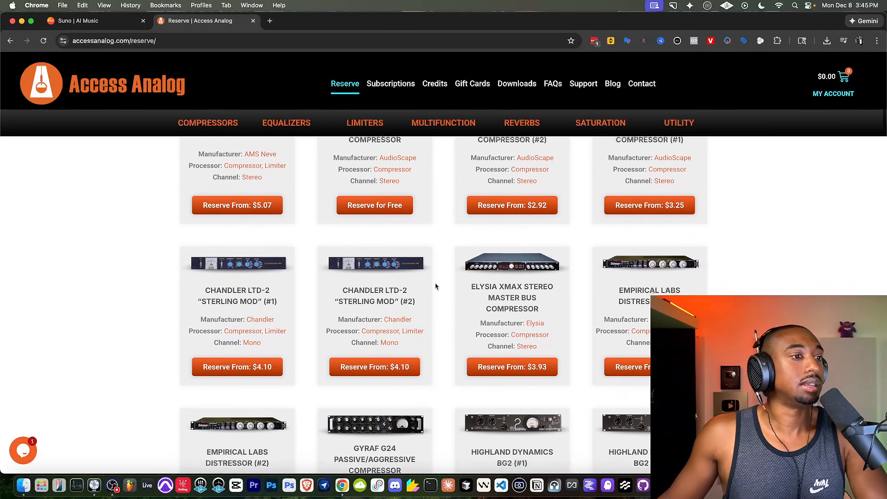
pyautogui.scroll(-20, 436, 286)
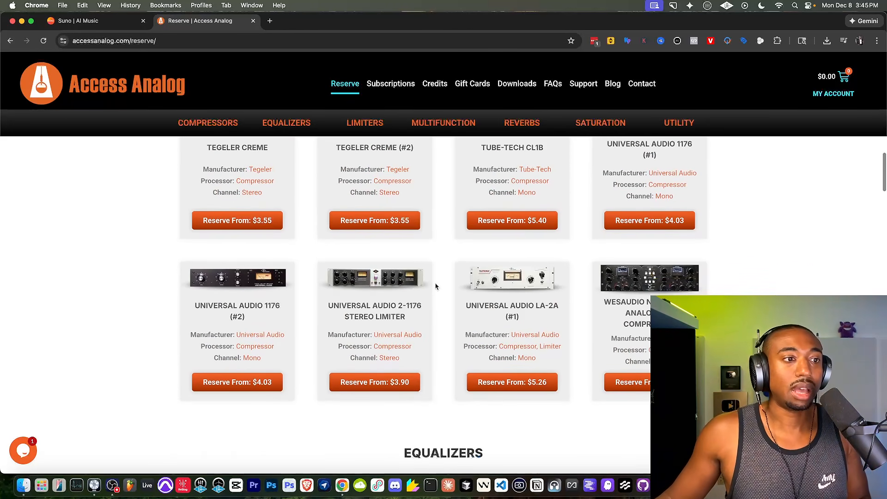
pyautogui.scroll(-20, 436, 286)
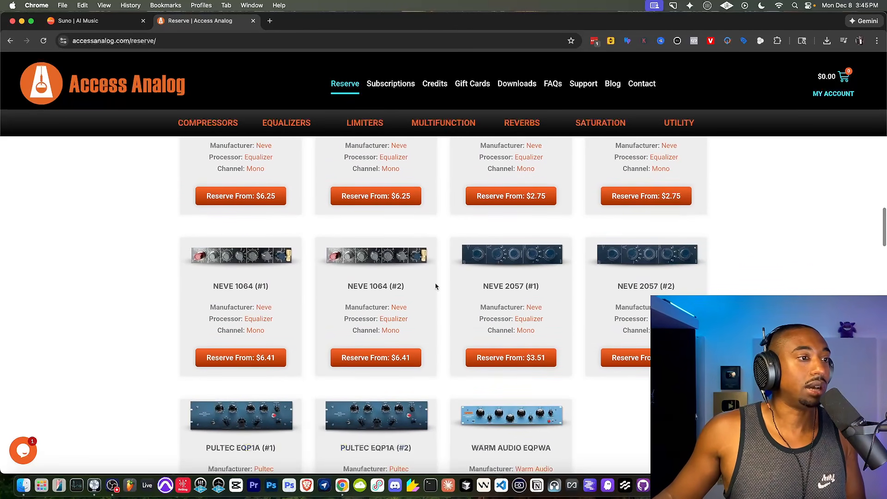
pyautogui.scroll(-20, 436, 286)
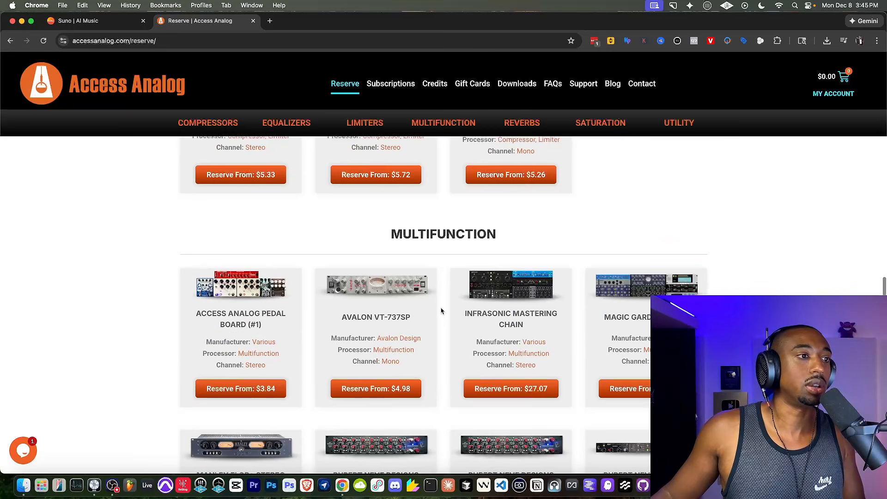
pyautogui.scroll(-20, 441, 311)
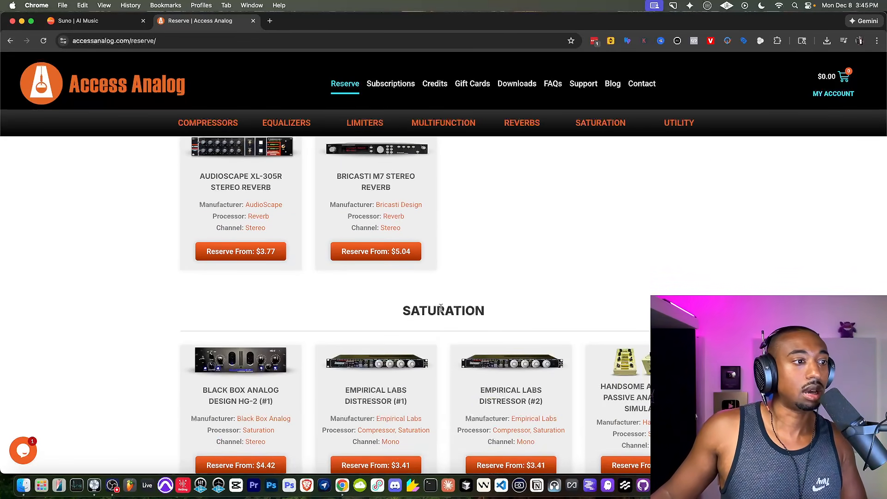
pyautogui.scroll(1, 442, 309)
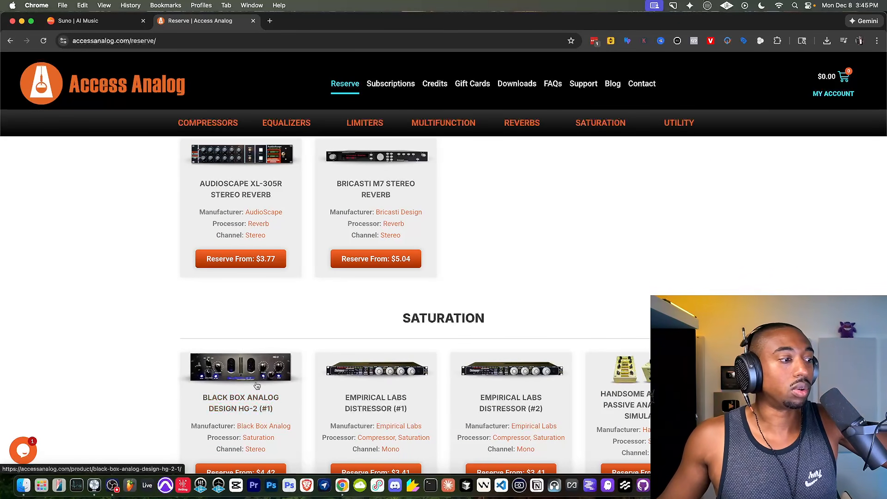
# Switch to Logic Pro, insert the Analog Matrix plug-in below Pro-DS on the "oooh baby (1)" track and view its connection settings.
pyautogui.click(94, 485)
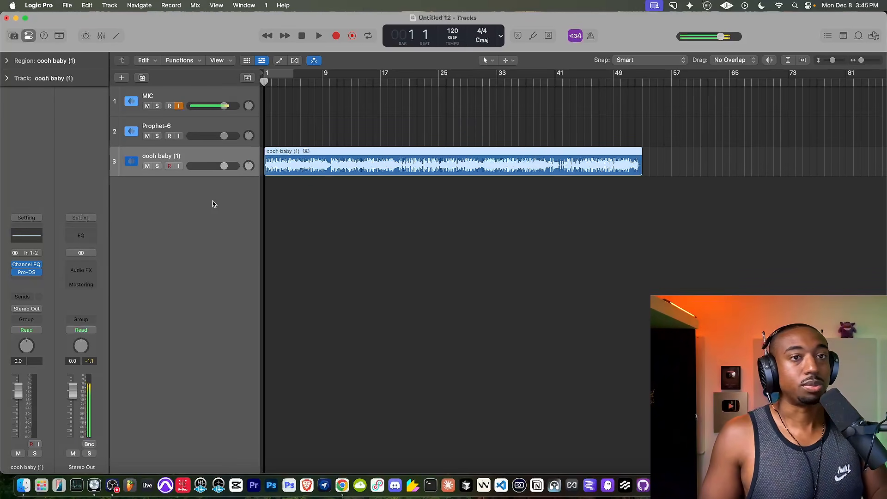
pyautogui.click(37, 274)
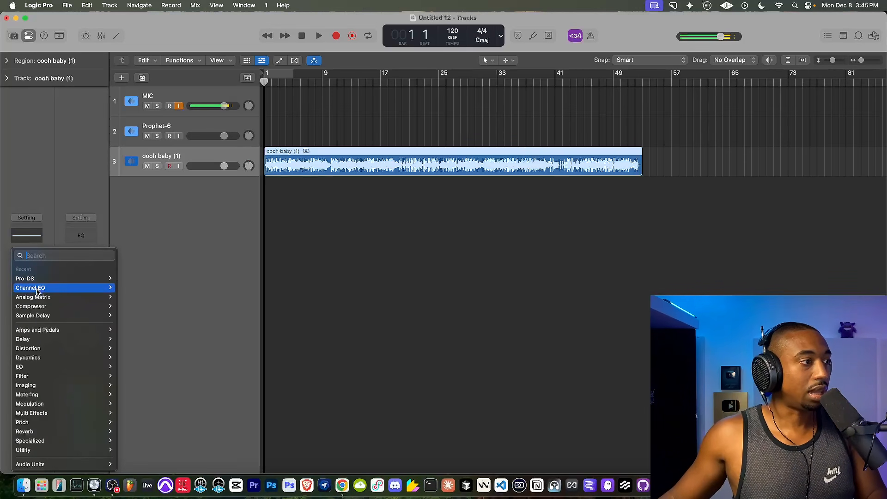
pyautogui.click(42, 299)
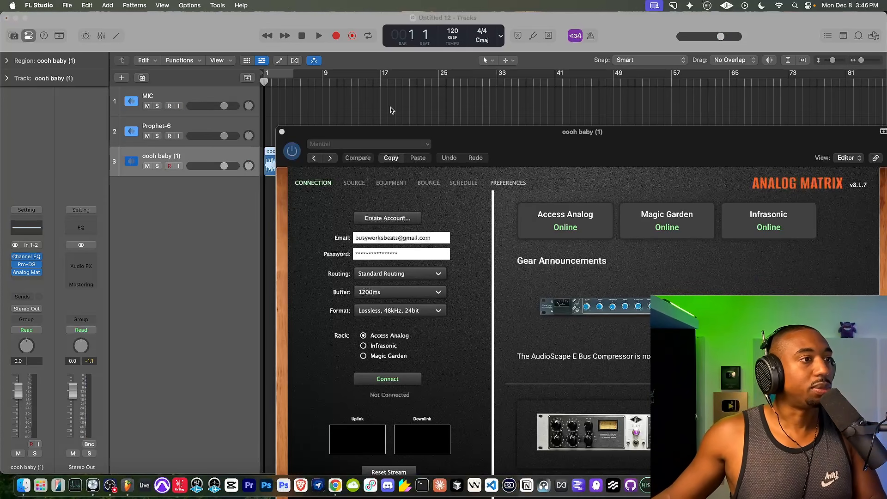
pyautogui.moveTo(392, 136); pyautogui.dragTo(118, 25)
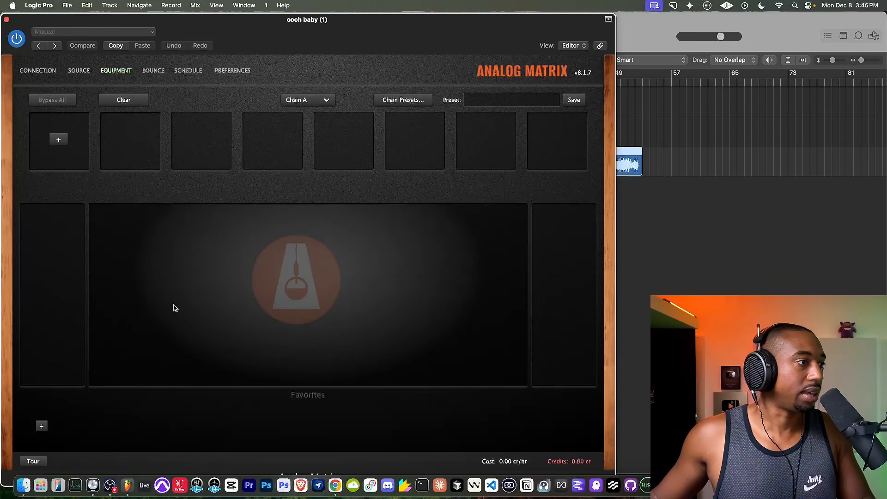
pyautogui.click(46, 71)
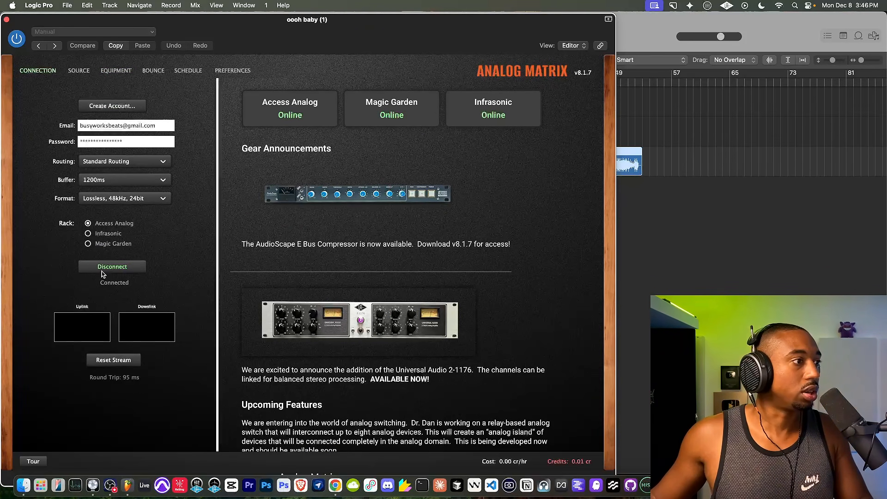
pyautogui.moveTo(156, 21); pyautogui.dragTo(175, 27)
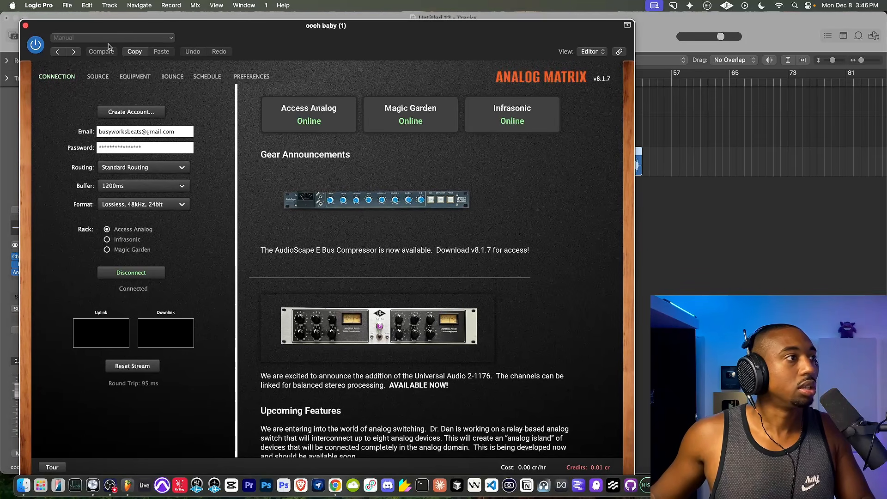
# Set the Analog Matrix audio source to Server Files and load "New Jack Swing Suno v5.wav" from the Desktop.
pyautogui.click(103, 79)
pyautogui.click(257, 144)
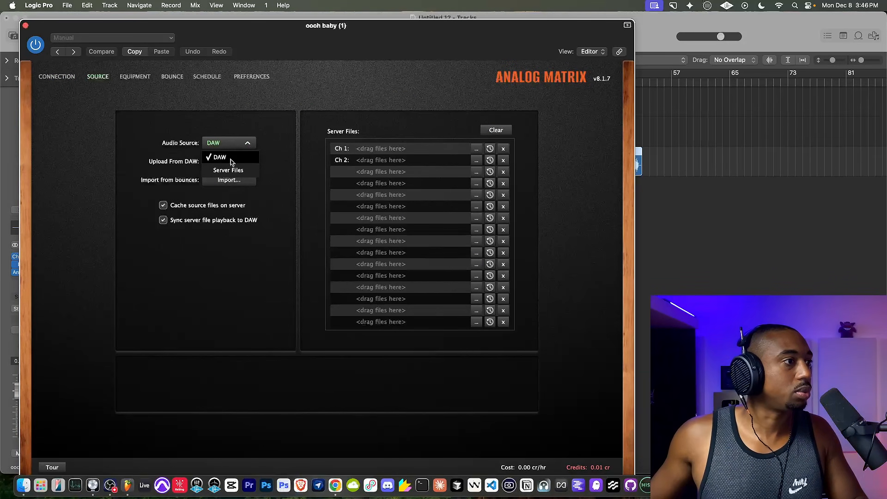
pyautogui.click(223, 167)
pyautogui.click(477, 149)
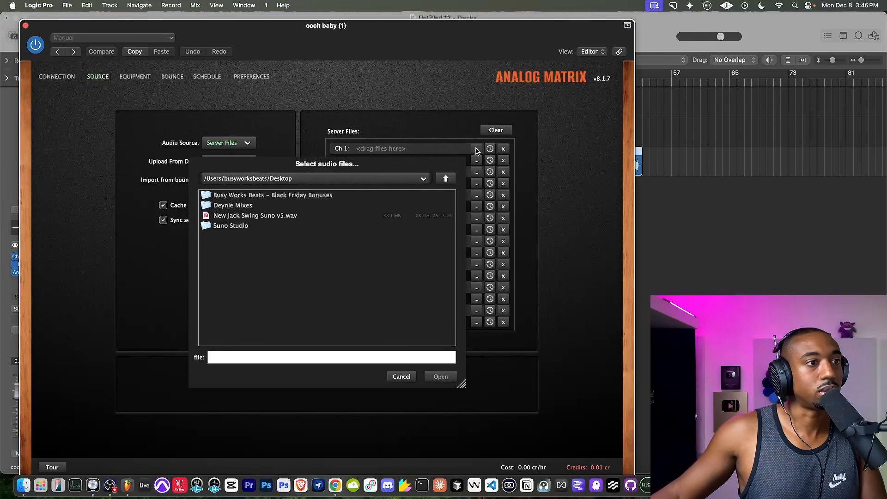
pyautogui.click(258, 218)
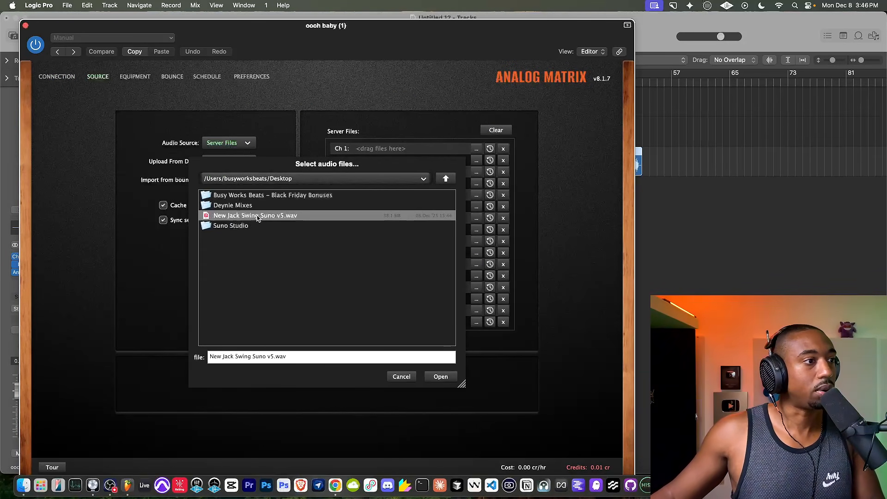
pyautogui.click(440, 377)
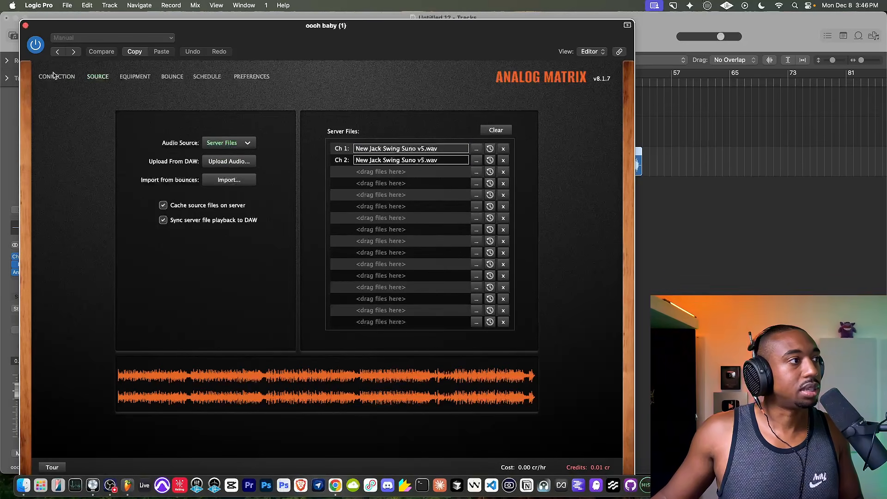
# Check the connection status, play the project briefly while browsing the gear categories for the first chain slot, and stop playback.
pyautogui.click(52, 77)
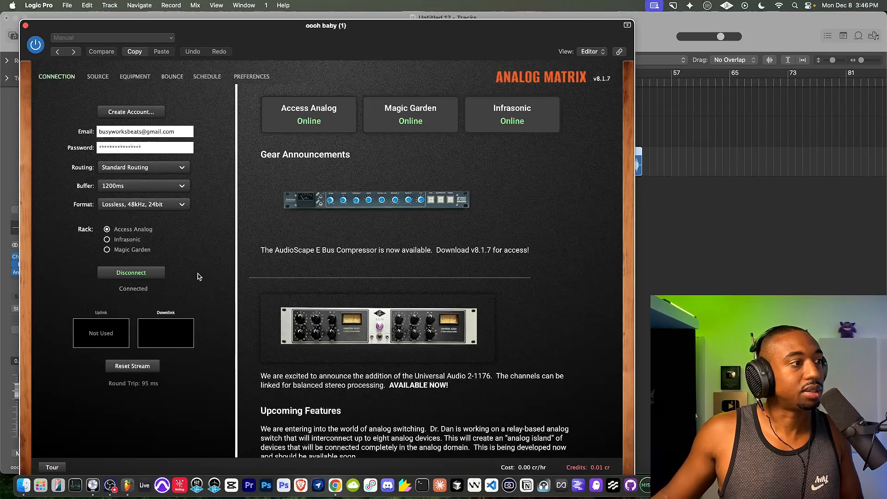
pyautogui.click(97, 77)
pyautogui.moveTo(269, 33); pyautogui.dragTo(329, 55)
pyautogui.press('space')
pyautogui.click(200, 103)
pyautogui.click(142, 172)
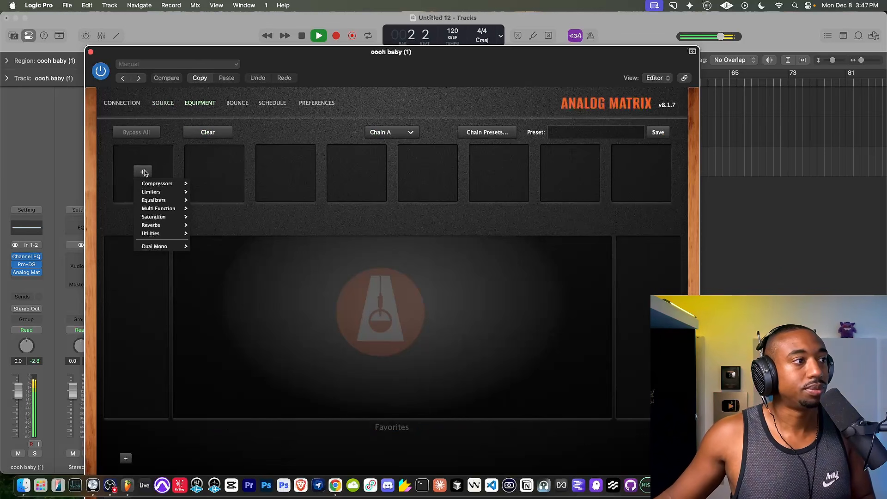
pyautogui.moveTo(160, 203)
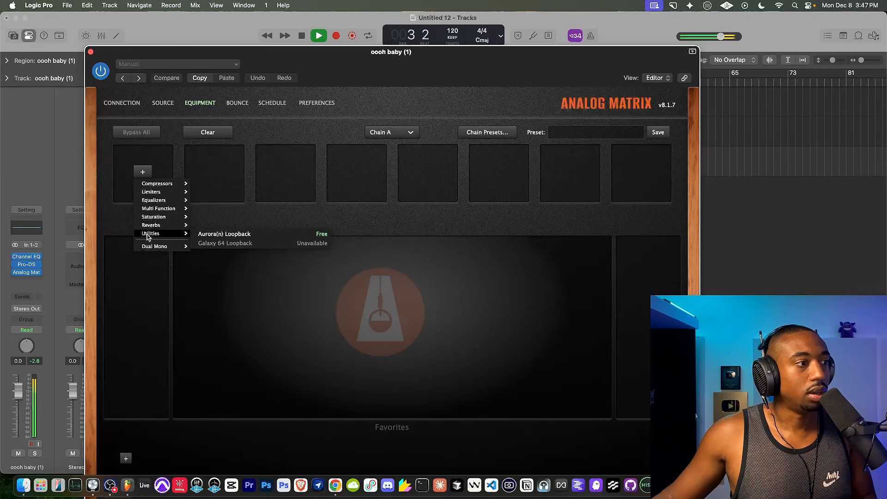
pyautogui.click(335, 80)
pyautogui.press('space')
# Set the Analog Matrix audio source to DAW.
pyautogui.click(163, 103)
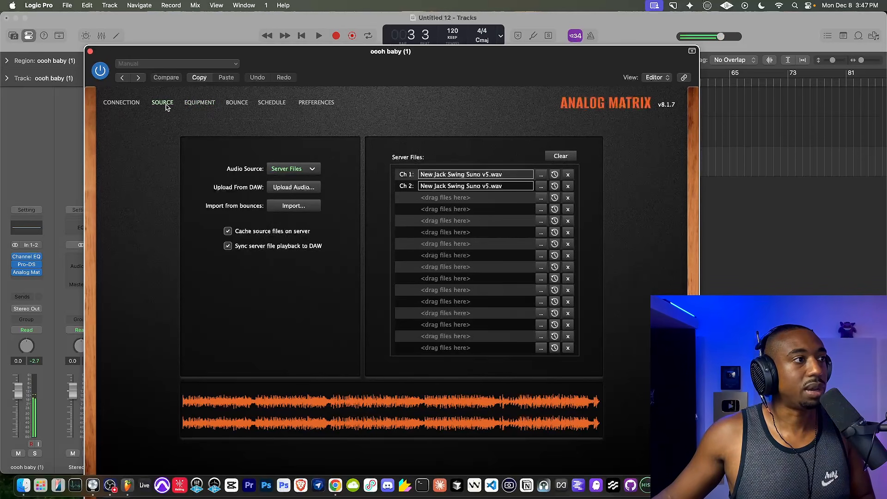
pyautogui.click(290, 168)
pyautogui.click(291, 184)
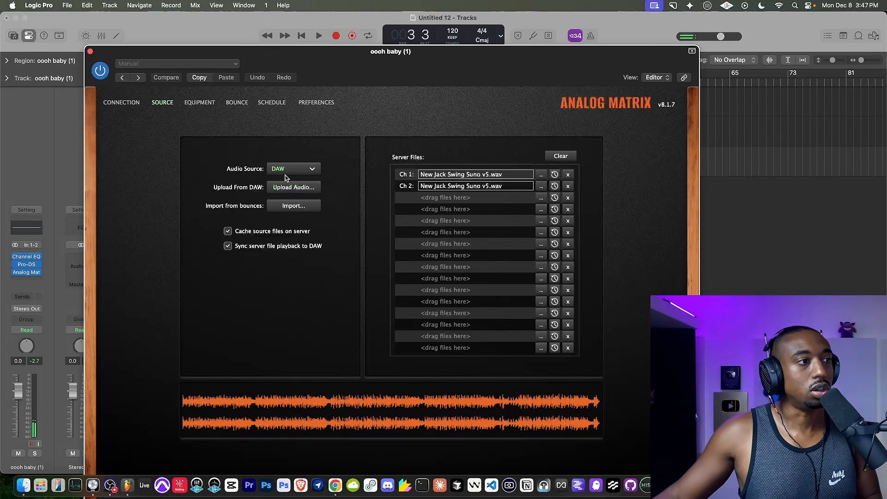
pyautogui.click(289, 169)
pyautogui.click(337, 147)
# Set a cycle range spanning the whole "oooh baby (1)" region, bring the plug-in window back up and start playback.
pyautogui.moveTo(345, 52); pyautogui.dragTo(259, 286)
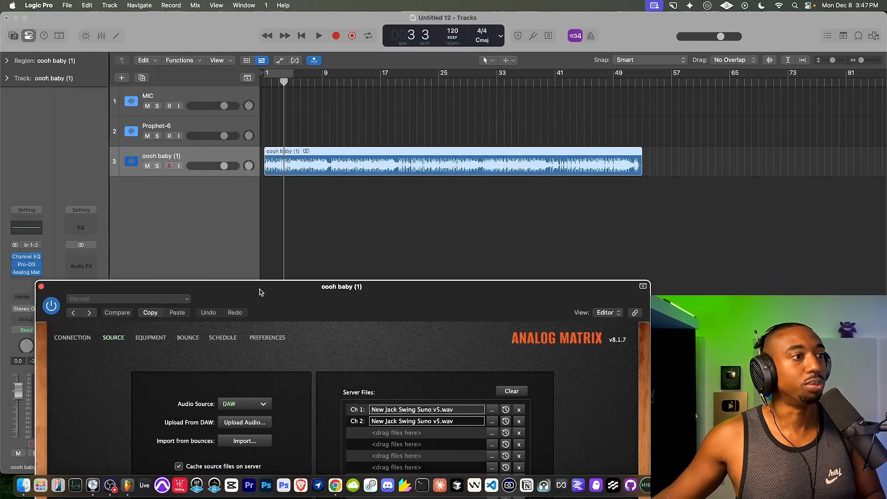
pyautogui.click(290, 73)
pyautogui.moveTo(292, 74); pyautogui.dragTo(639, 83)
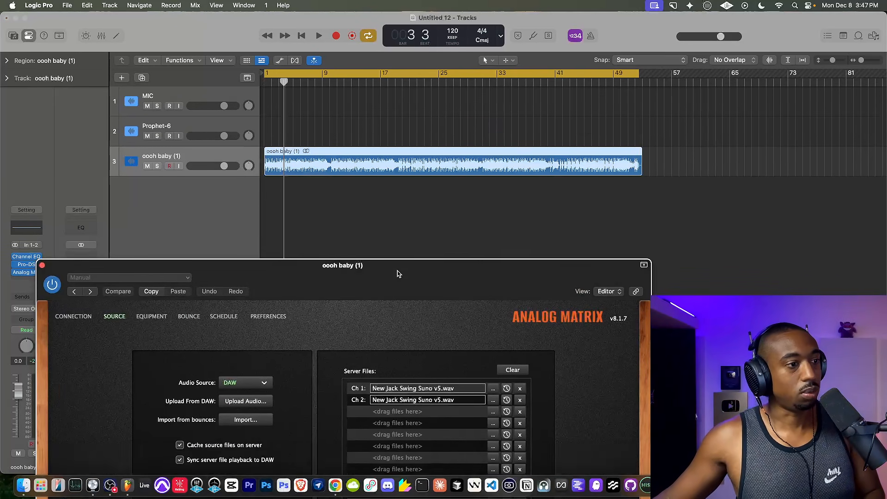
pyautogui.moveTo(398, 294); pyautogui.dragTo(439, 84)
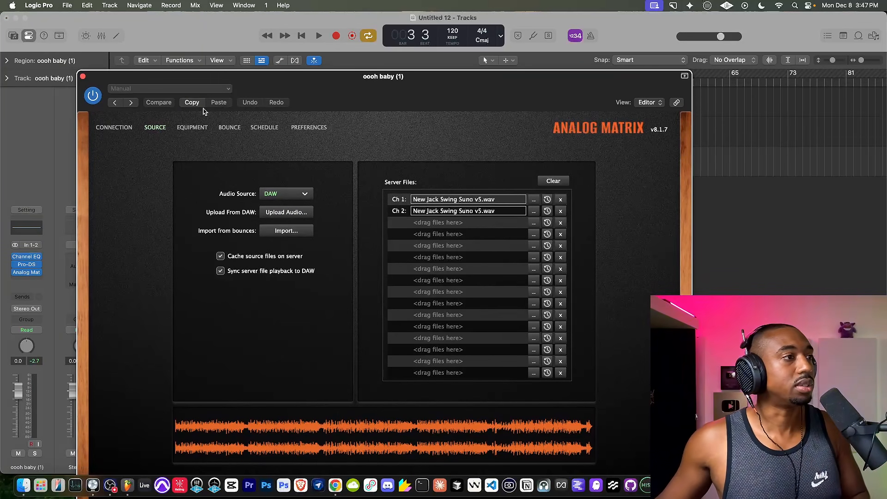
pyautogui.click(269, 198)
pyautogui.click(277, 204)
pyautogui.press('space')
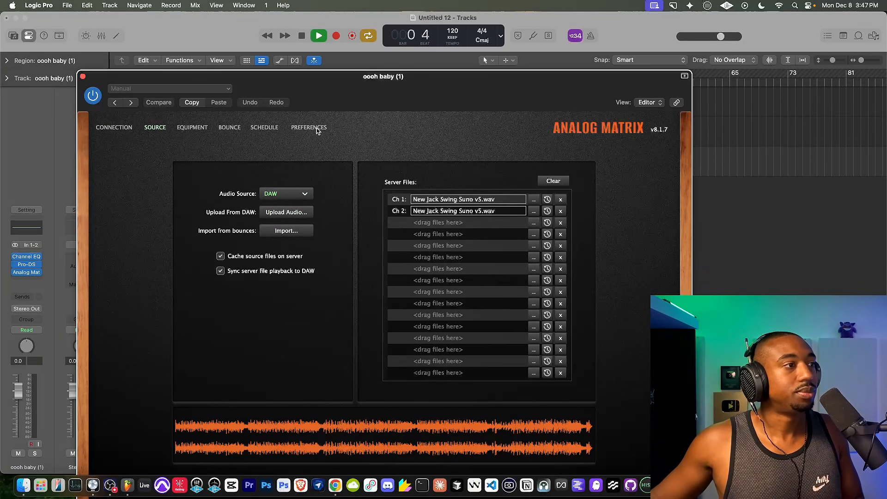
# Add the SSL Series G Comp (#1) to the first equipment slot of Chain A and adjust its threshold and release.
pyautogui.click(192, 128)
pyautogui.click(137, 197)
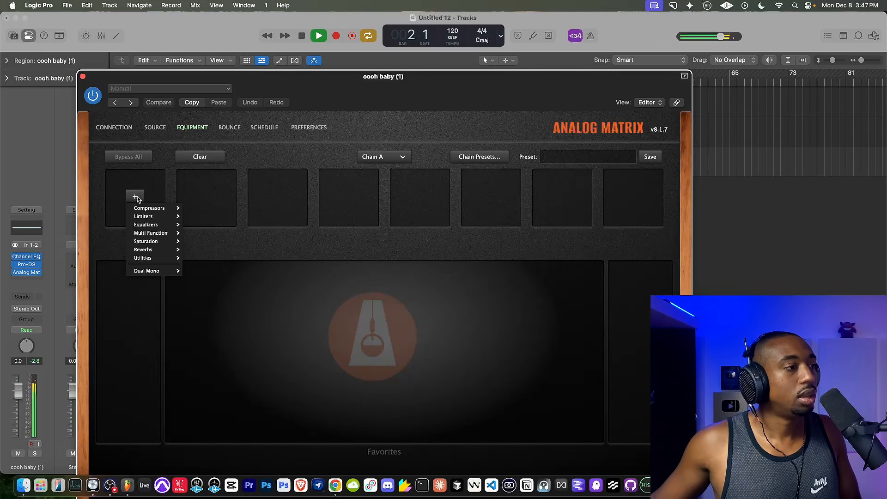
pyautogui.moveTo(141, 207)
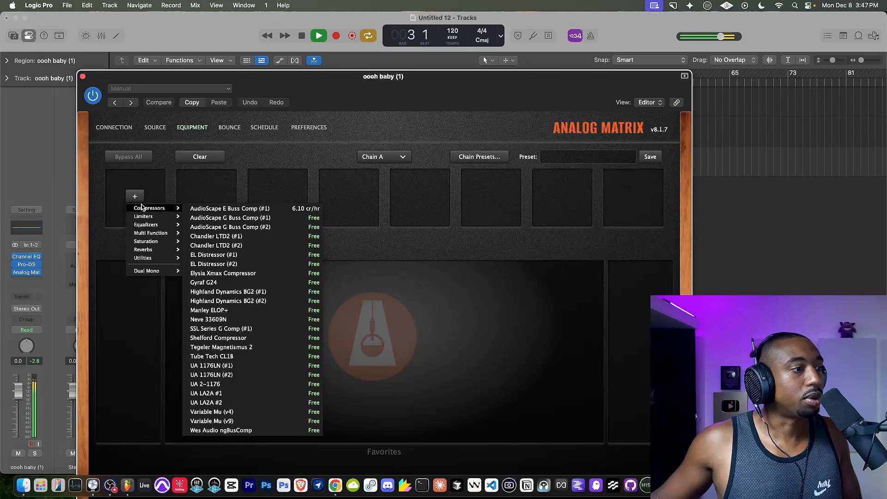
pyautogui.click(224, 329)
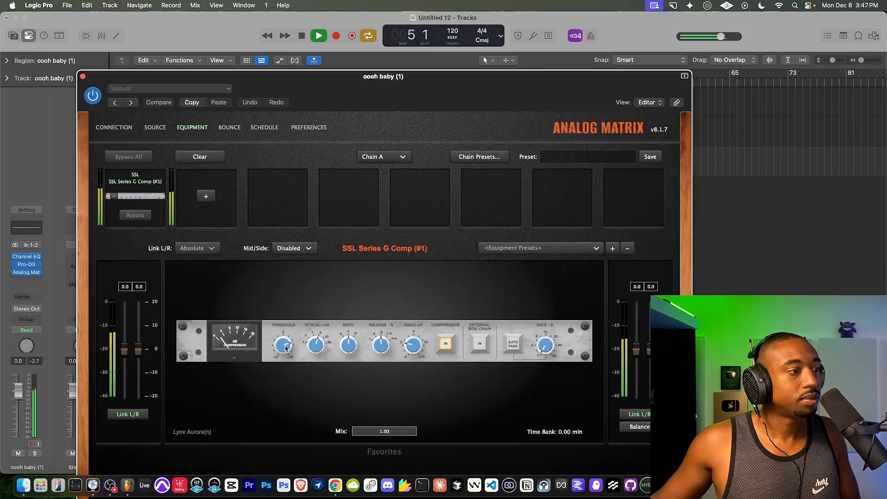
pyautogui.moveTo(283, 345); pyautogui.dragTo(283, 342)
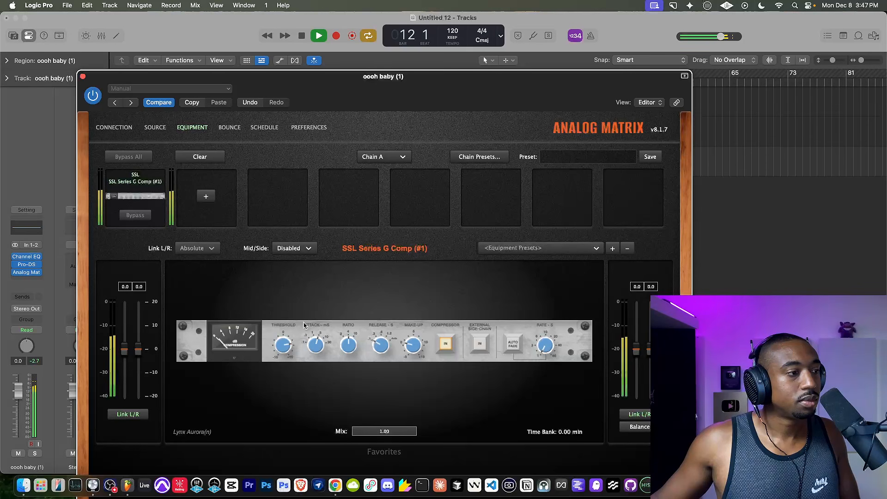
# Add the Rupert Neve Designs Master Bus Converter to the second equipment slot of Chain A.
pyautogui.click(206, 197)
pyautogui.moveTo(217, 258)
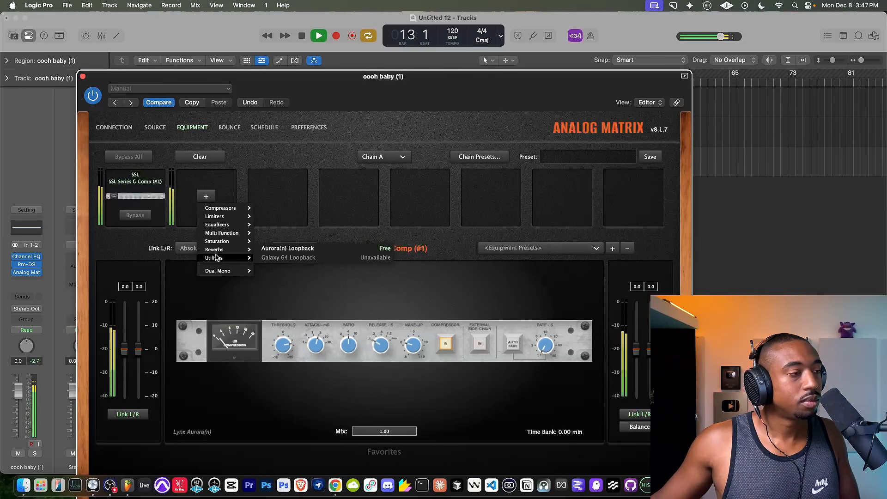
pyautogui.moveTo(217, 242)
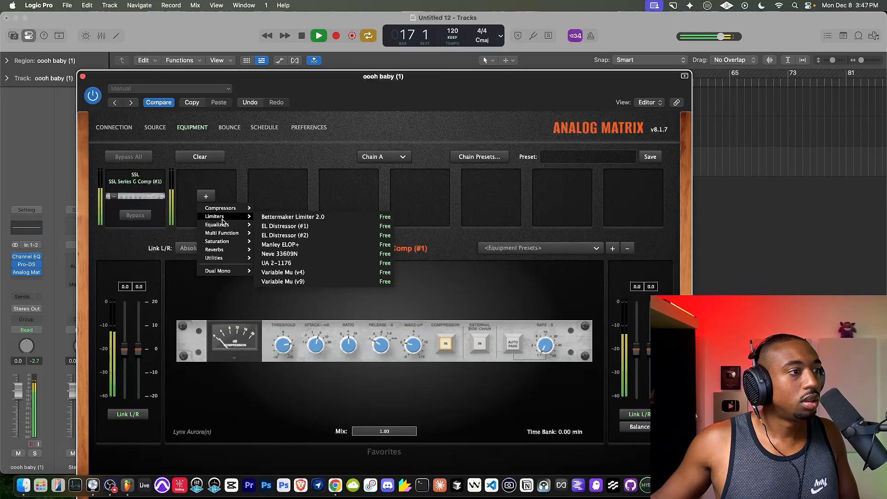
pyautogui.click(277, 240)
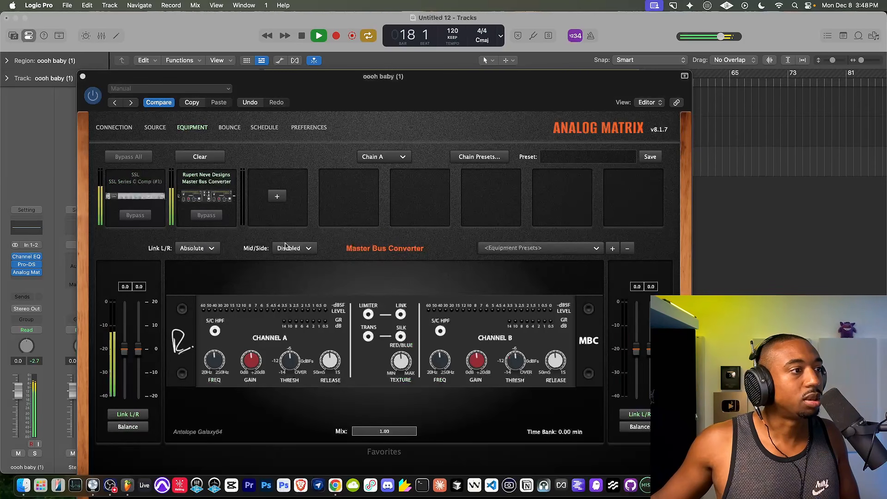
# Engage Trans and red Silk on the Master Bus Converter and raise its texture, leaving Link off.
pyautogui.click(378, 338)
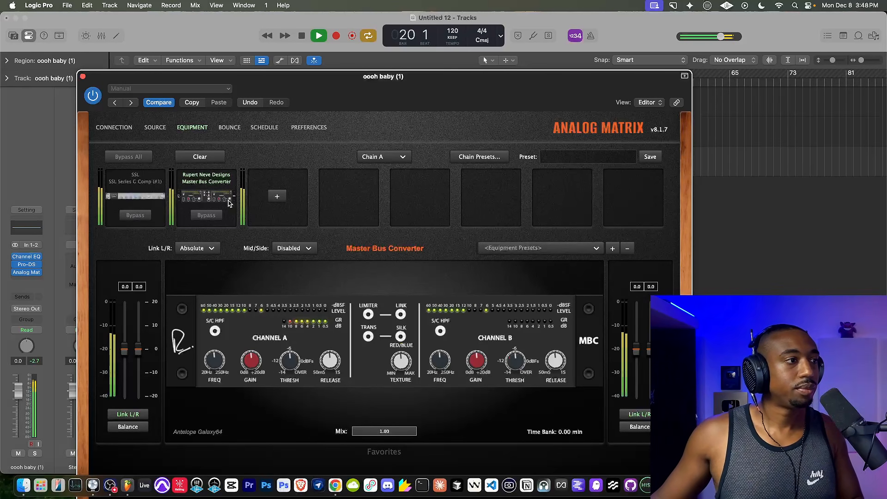
pyautogui.click(400, 314)
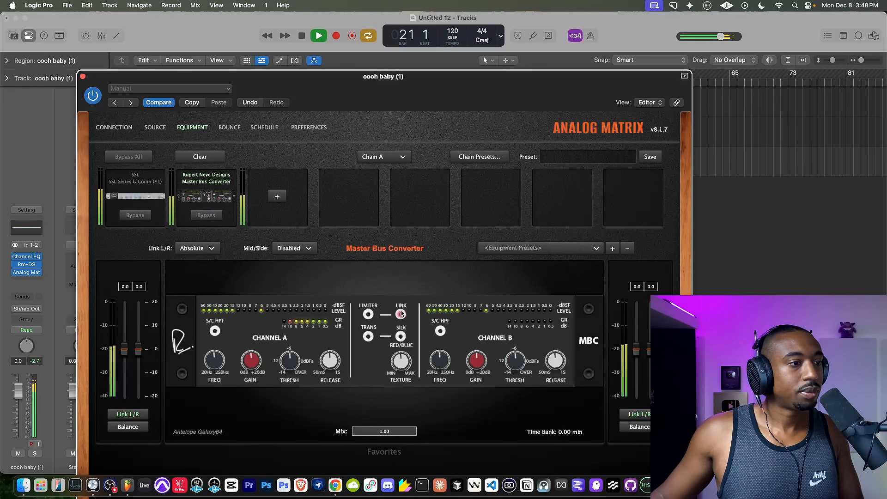
pyautogui.click(401, 314)
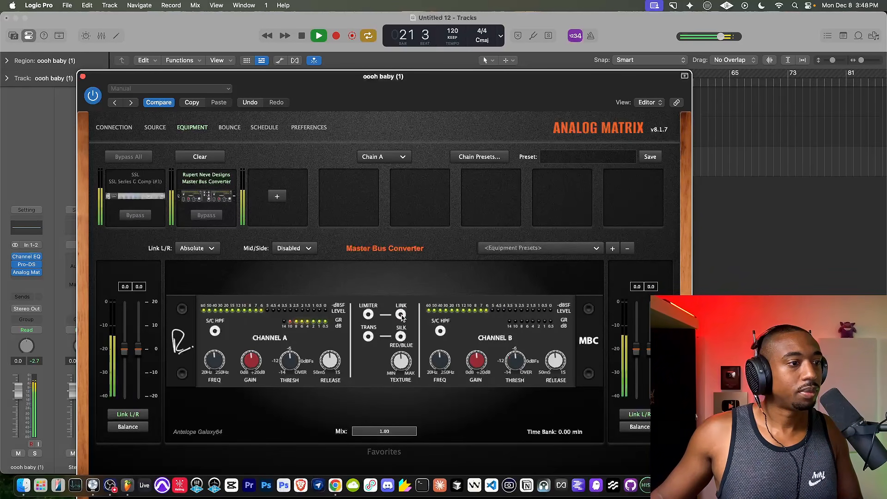
pyautogui.click(368, 337)
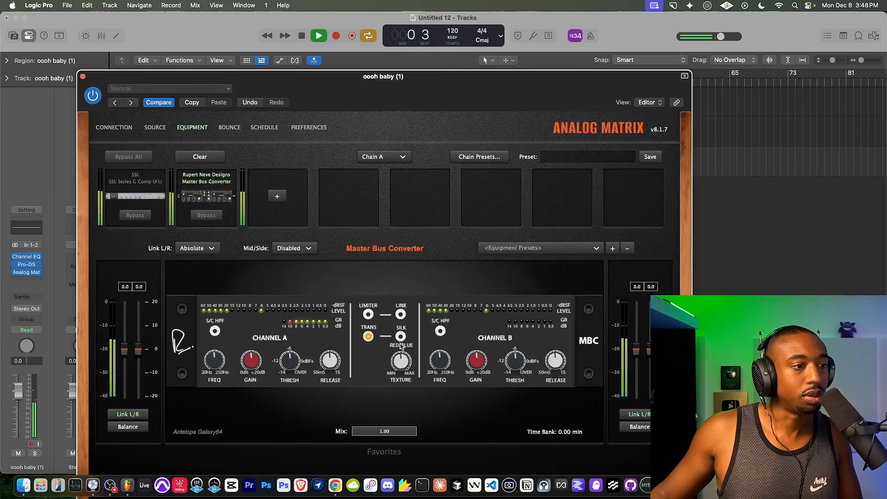
pyautogui.click(401, 337)
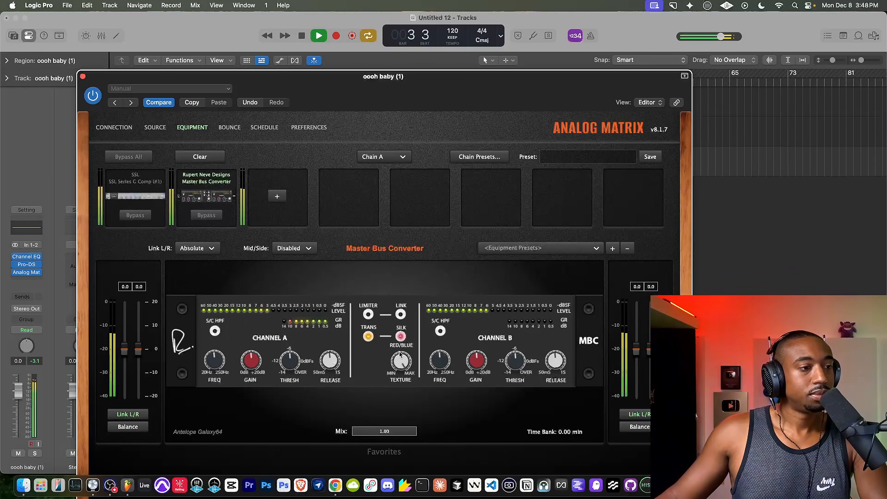
# Compare the song with the Master Bus Converter bypassed and active, replaying it from the start.
pyautogui.click(207, 216)
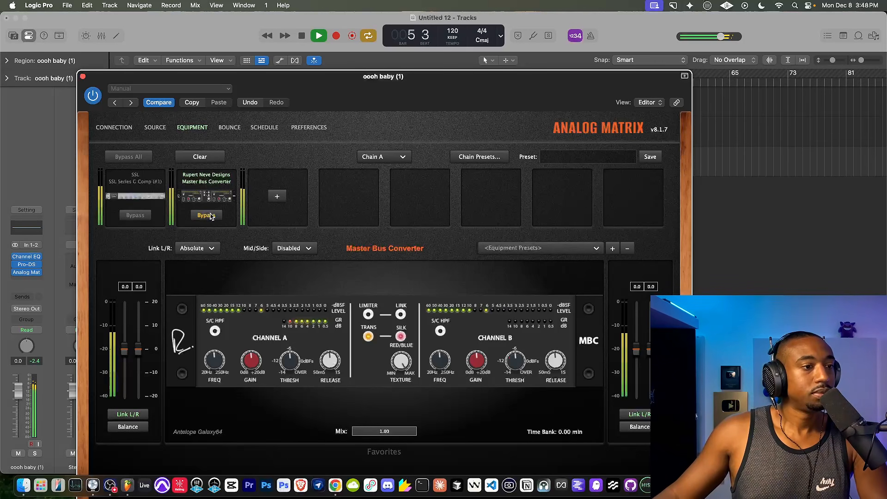
pyautogui.click(210, 217)
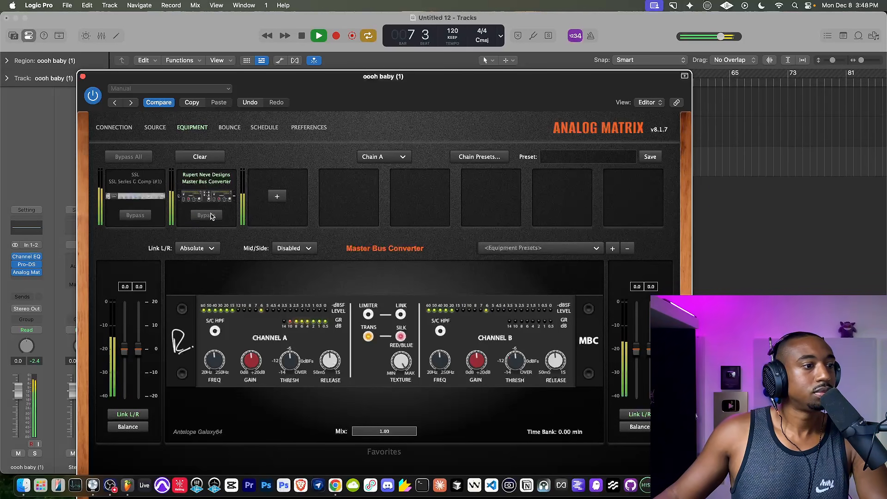
pyautogui.press('space')
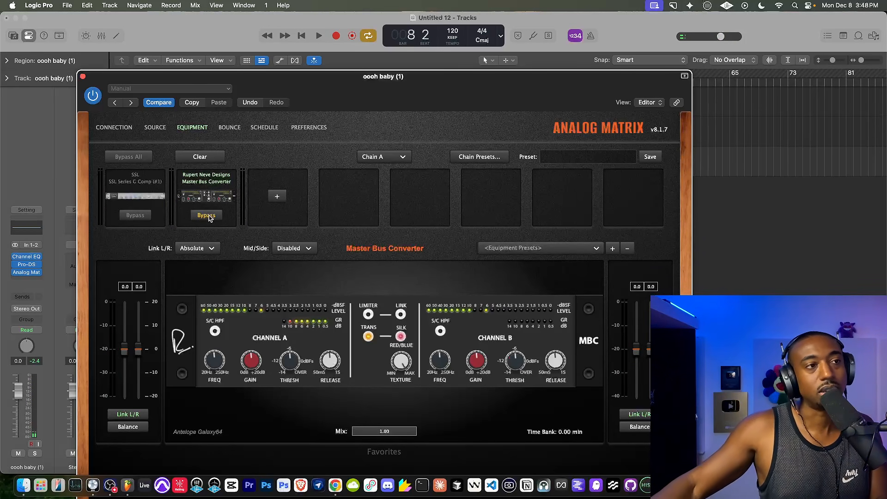
pyautogui.click(303, 36)
pyautogui.press('space')
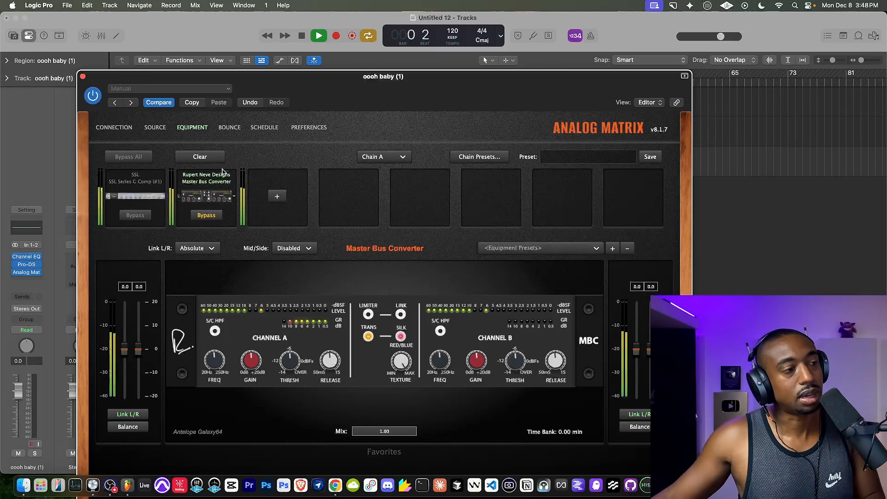
pyautogui.click(207, 216)
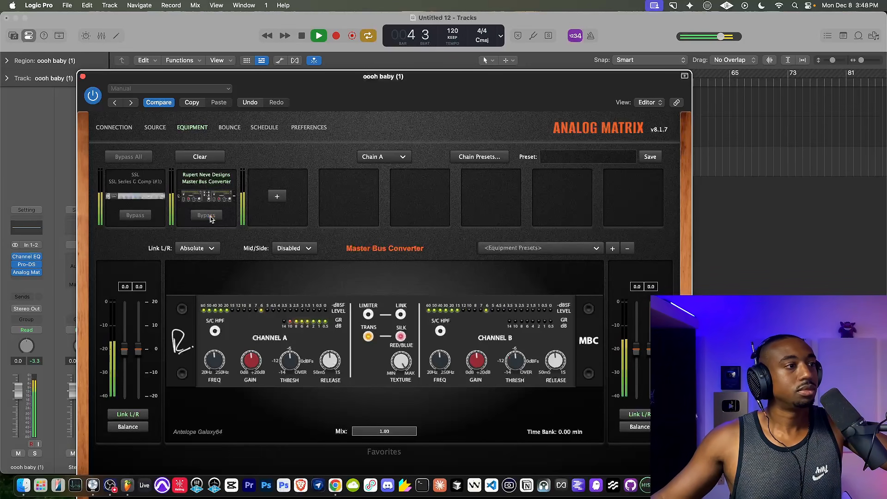
# Add SSL Fusion (#1) to the third equipment slot and engage its stereo image section and transformer.
pyautogui.click(276, 197)
pyautogui.moveTo(291, 227)
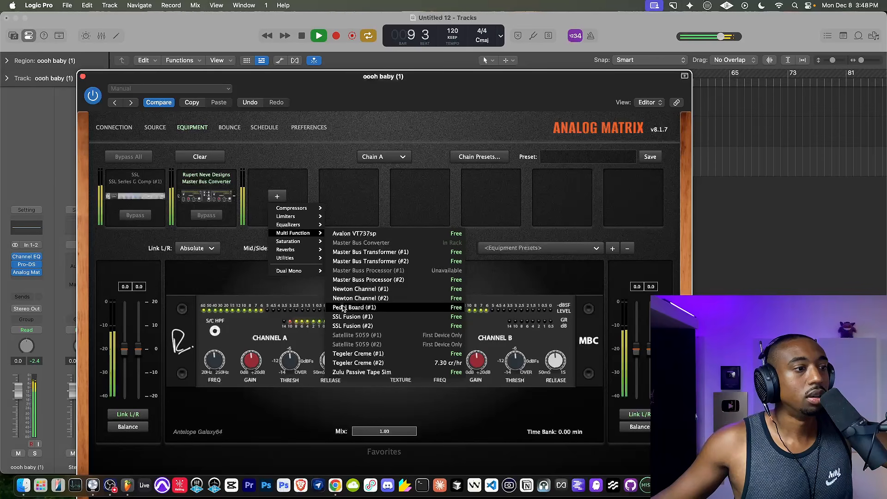
pyautogui.click(333, 317)
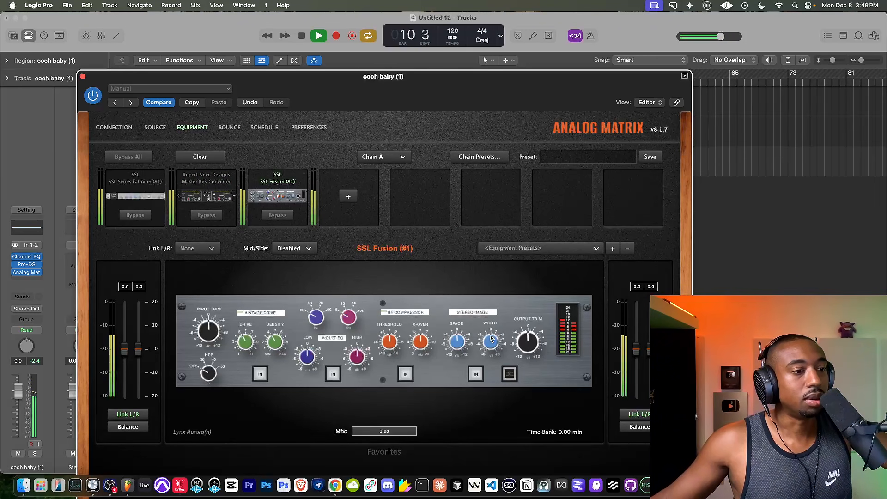
pyautogui.click(477, 374)
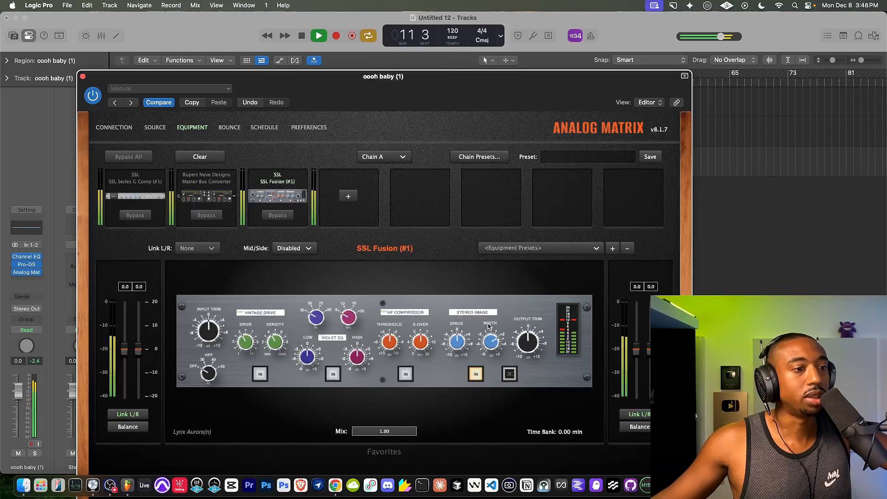
pyautogui.click(510, 374)
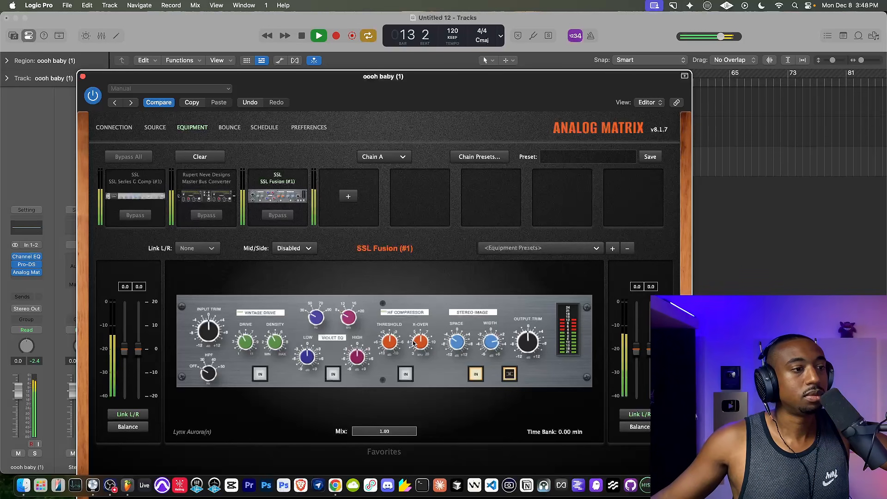
# Engage the SSL Fusion's Violet EQ and boost its low and high bands while auditioning the song.
pyautogui.click(333, 374)
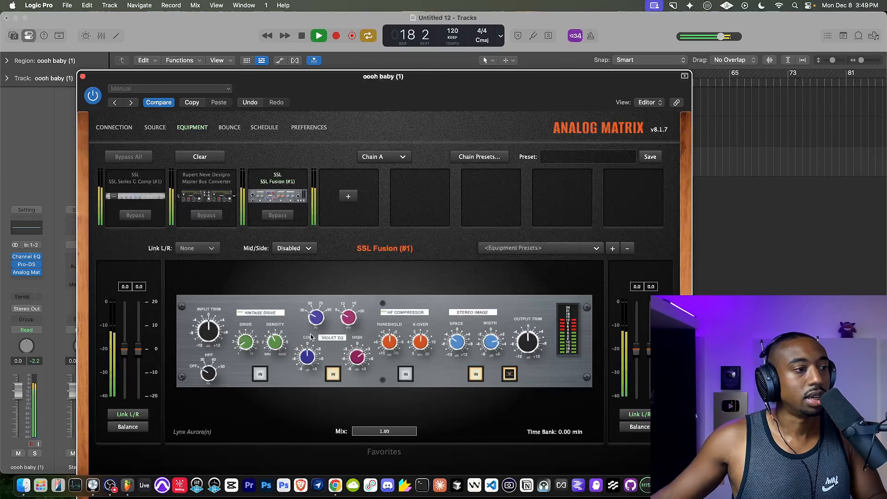
pyautogui.press('space')
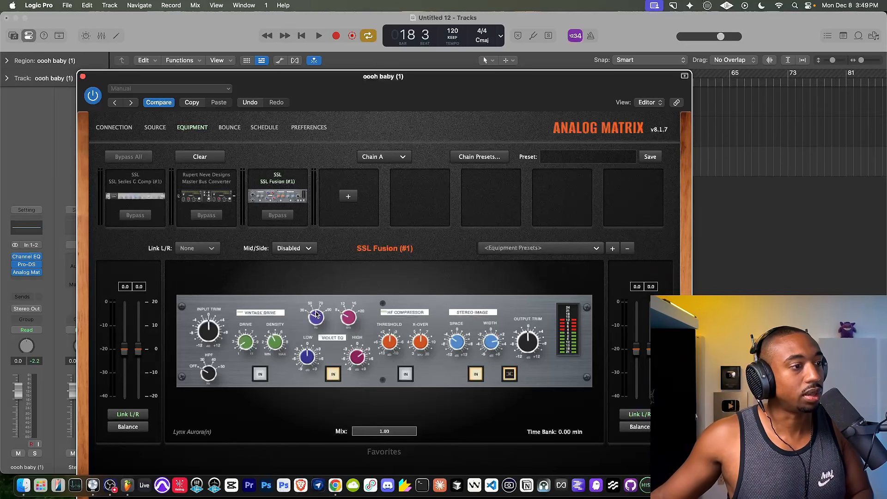
pyautogui.press('space')
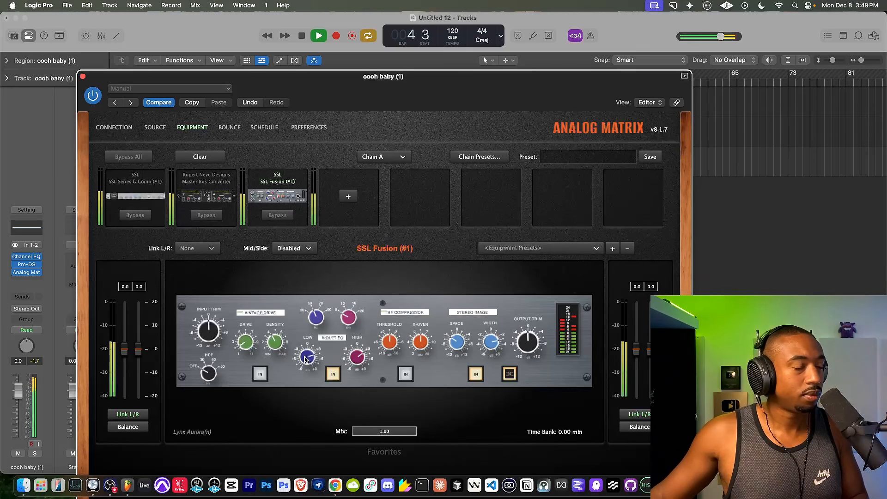
pyautogui.press('space')
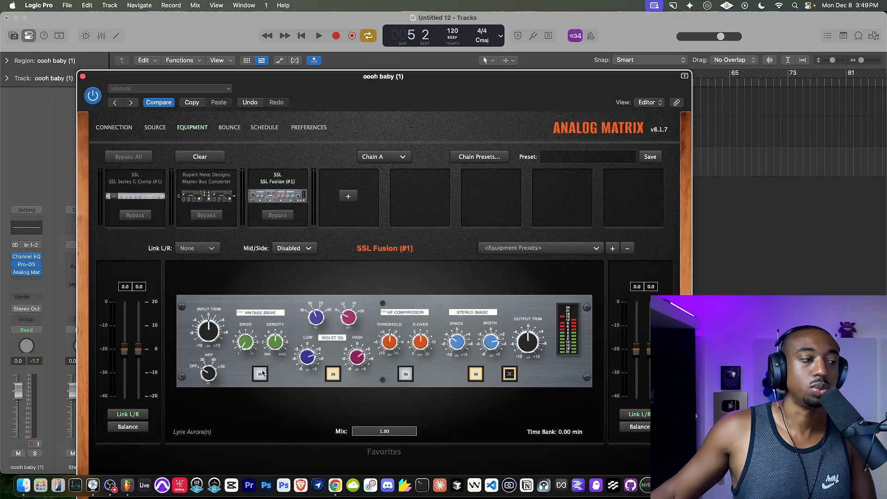
pyautogui.press('space')
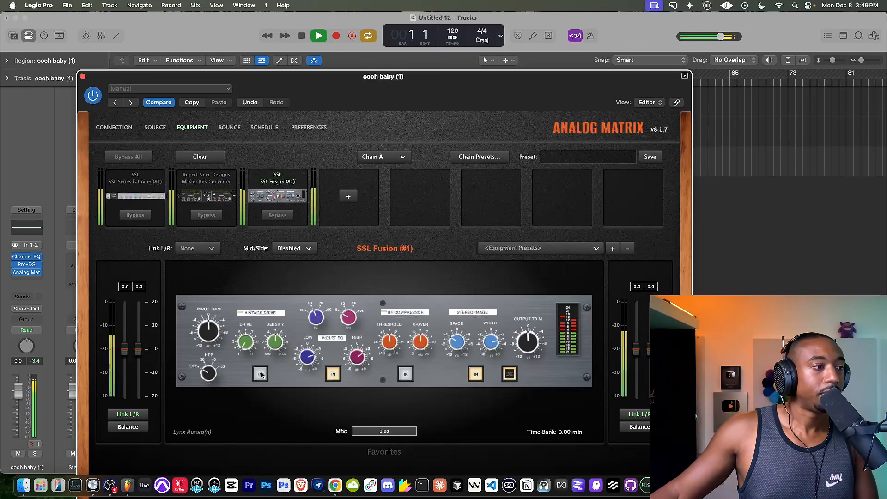
# Engage the Vintage Drive section on the SSL Fusion and lower the unit's output trim.
pyautogui.click(261, 376)
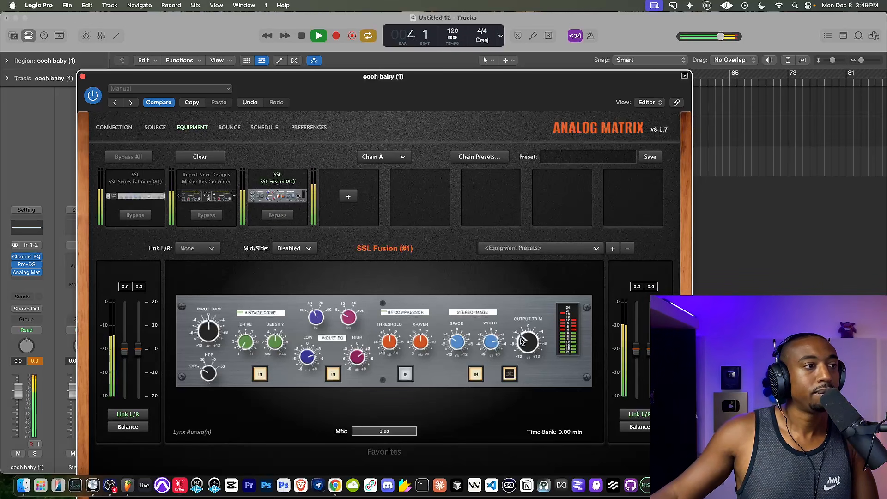
pyautogui.press('space')
pyautogui.click(142, 162)
pyautogui.press('space')
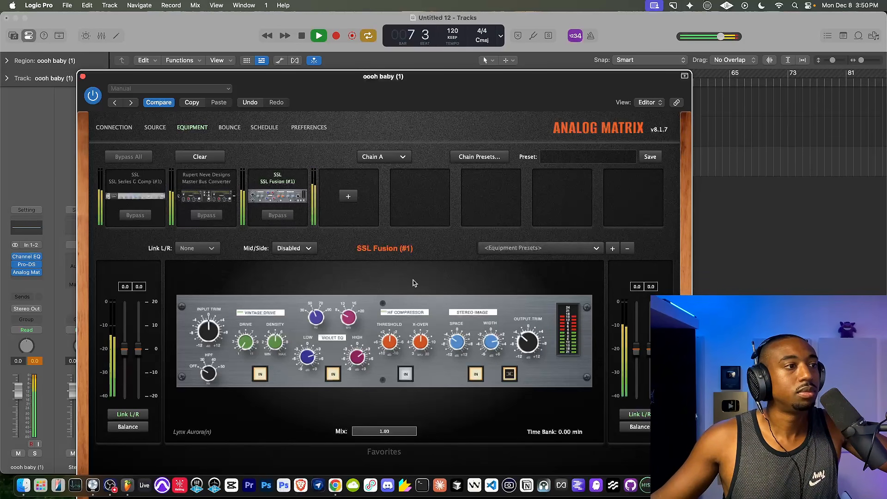
pyautogui.moveTo(518, 335); pyautogui.dragTo(518, 350)
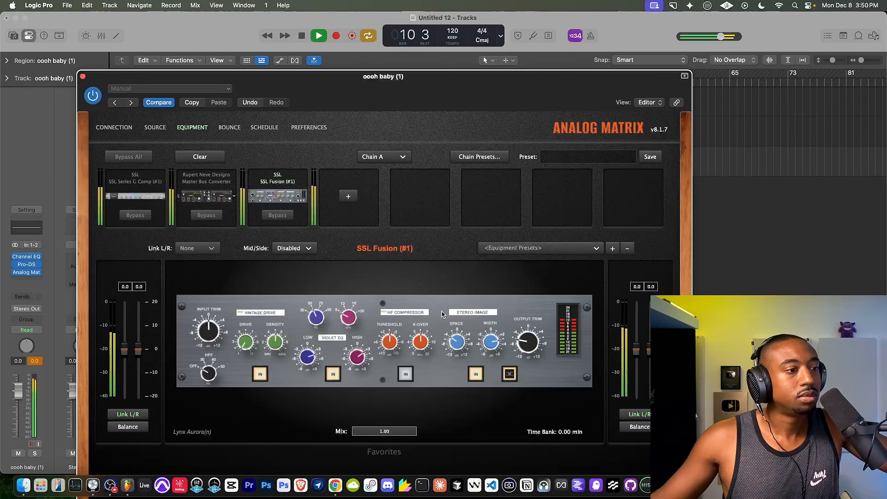
# Add the Bettermaker Limiter 2.0 to the fourth equipment slot and set its limiter input gain to 2.0 dB.
pyautogui.click(349, 197)
pyautogui.moveTo(370, 216)
pyautogui.click(422, 217)
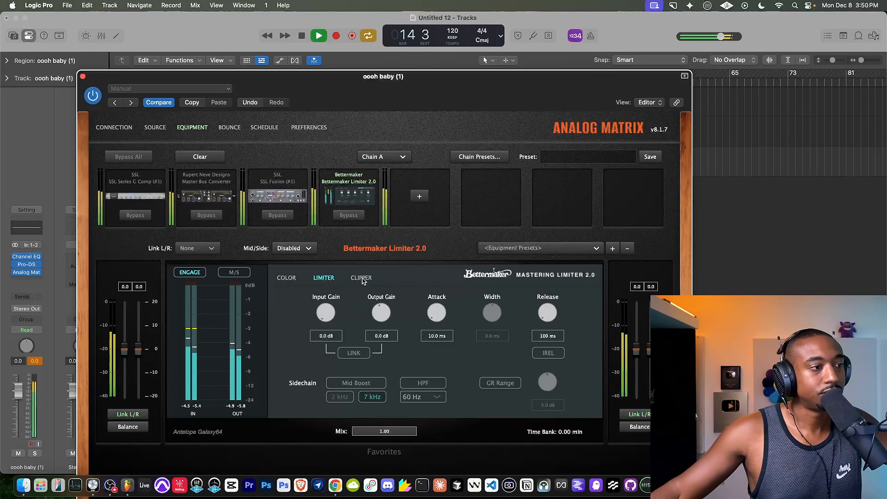
pyautogui.moveTo(326, 312); pyautogui.dragTo(326, 300)
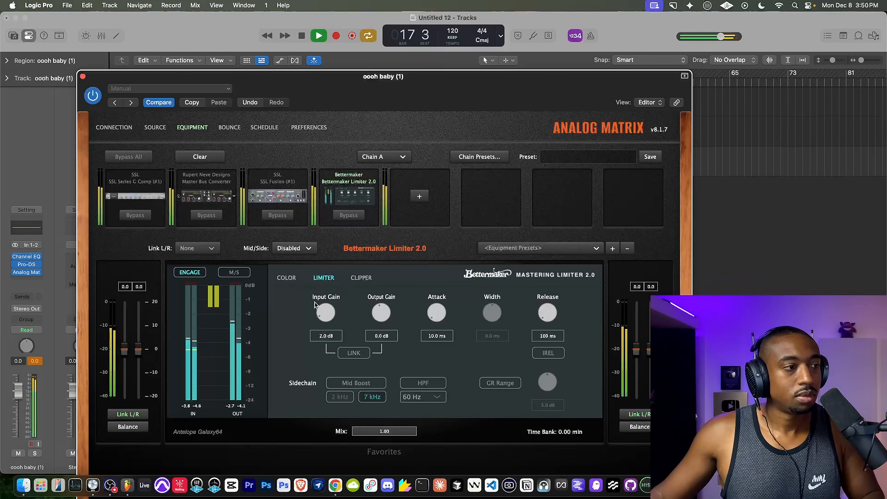
pyautogui.press('space')
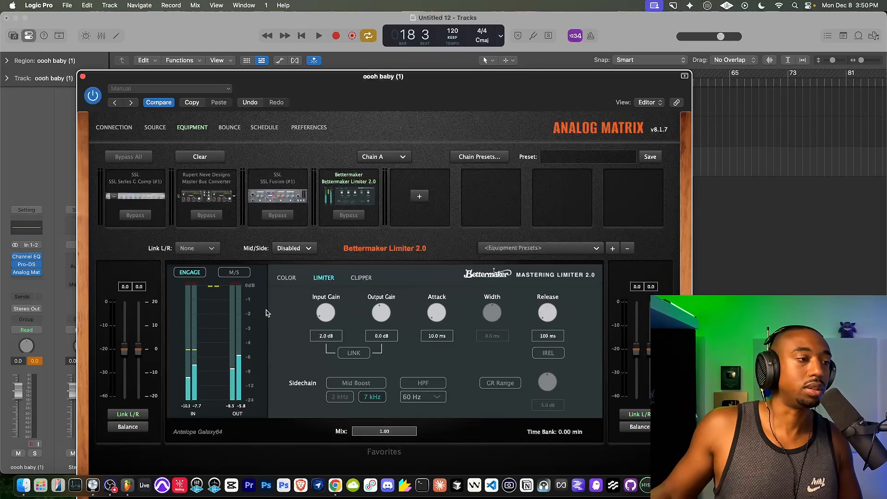
# Enable Color and Harm A on the Bettermaker Limiter, with Harm A at 10 % drive and 63 Hz.
pyautogui.press('space')
pyautogui.click(287, 278)
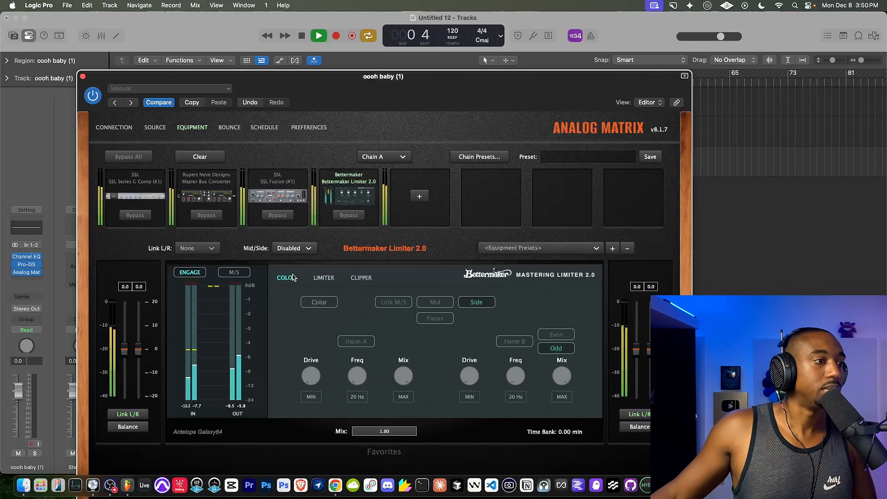
pyautogui.press('space')
pyautogui.click(318, 302)
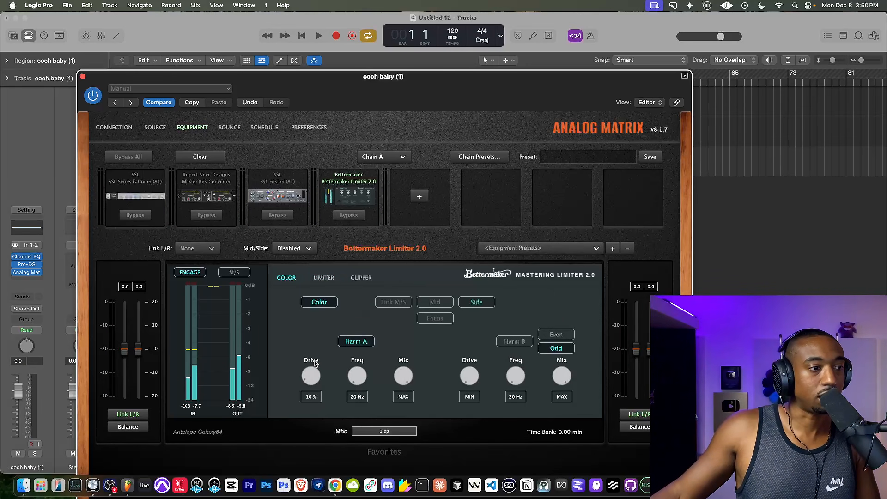
pyautogui.press('space')
pyautogui.moveTo(358, 383); pyautogui.dragTo(357, 359)
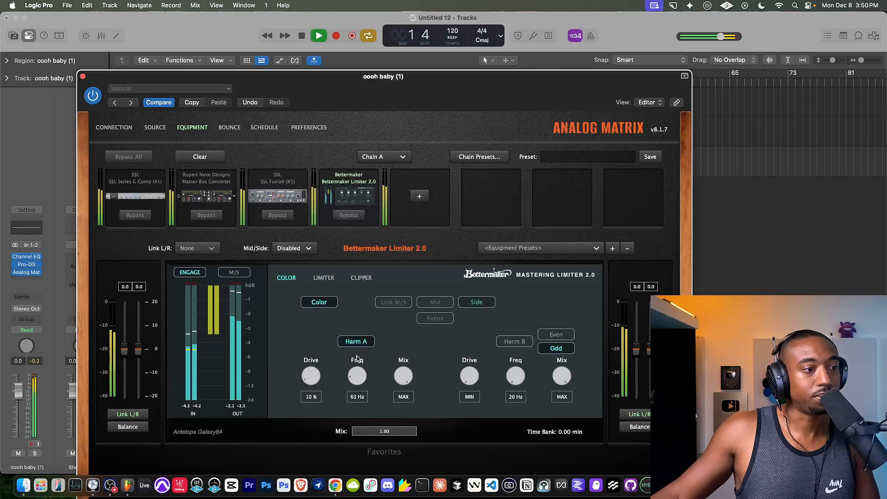
# Ease back the SSL Fusion's low EQ band and set the limiter's Harm A to 25 % drive, 80 Hz and 45 % mix.
pyautogui.click(298, 201)
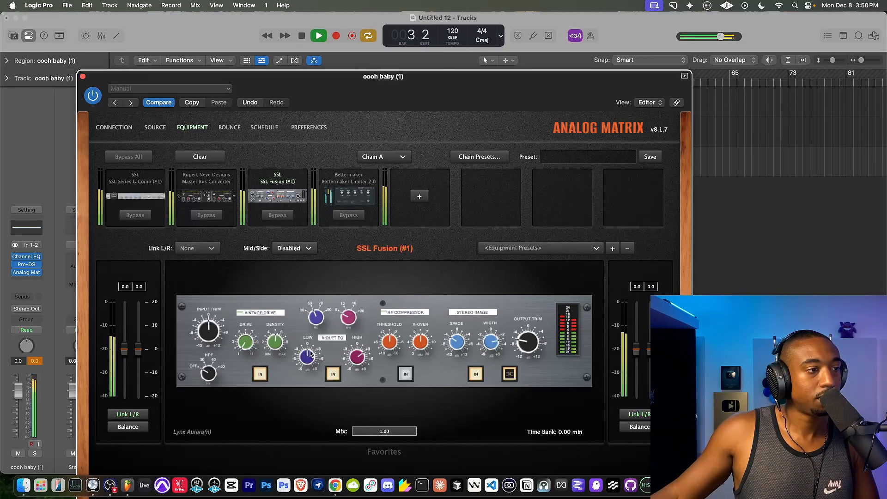
pyautogui.click(352, 204)
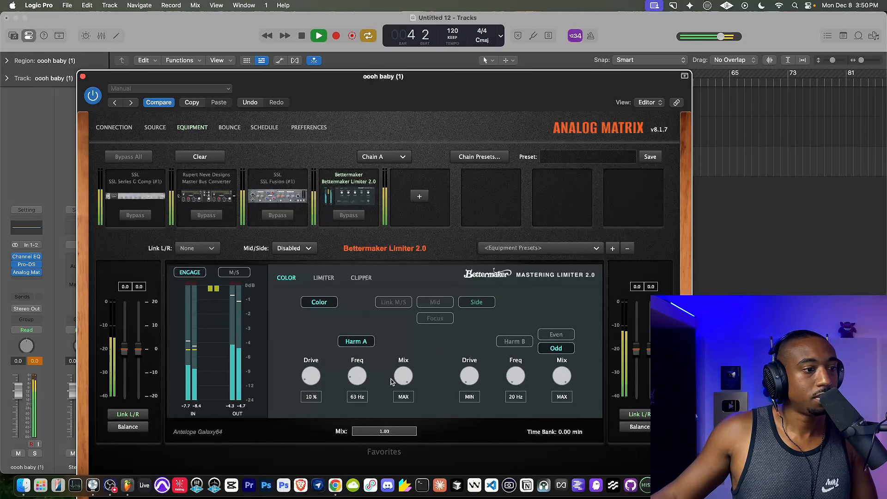
pyautogui.moveTo(312, 368)
pyautogui.mouseDown()
pyautogui.moveTo(311, 356)
pyautogui.moveTo(312, 371)
pyautogui.mouseUp()
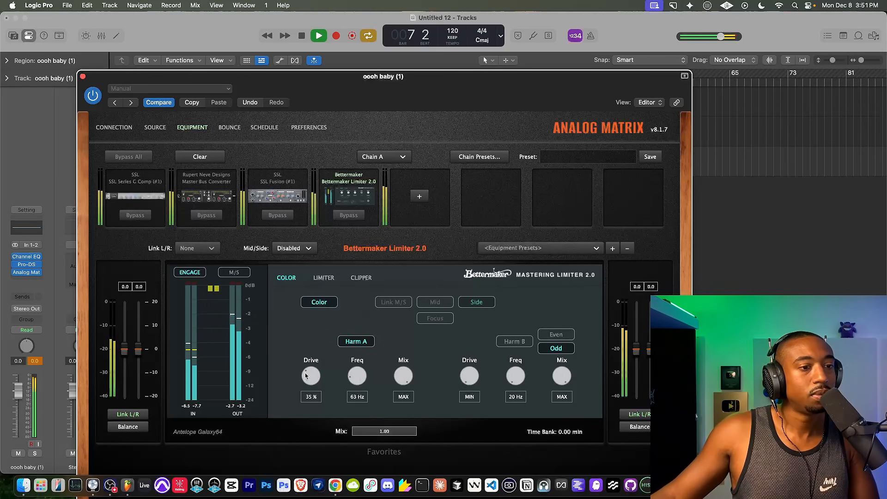
pyautogui.moveTo(311, 375); pyautogui.dragTo(301, 396)
pyautogui.moveTo(406, 375); pyautogui.dragTo(382, 400)
pyautogui.moveTo(315, 387); pyautogui.dragTo(313, 373)
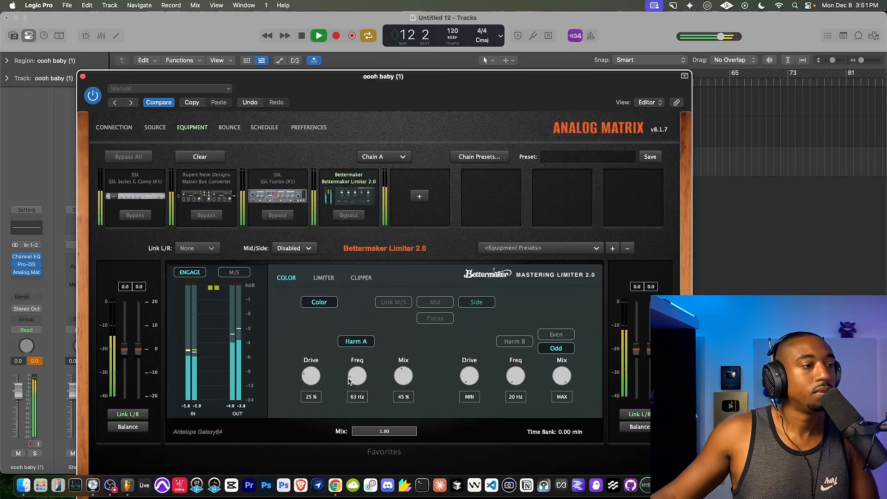
pyautogui.moveTo(352, 376); pyautogui.dragTo(356, 375)
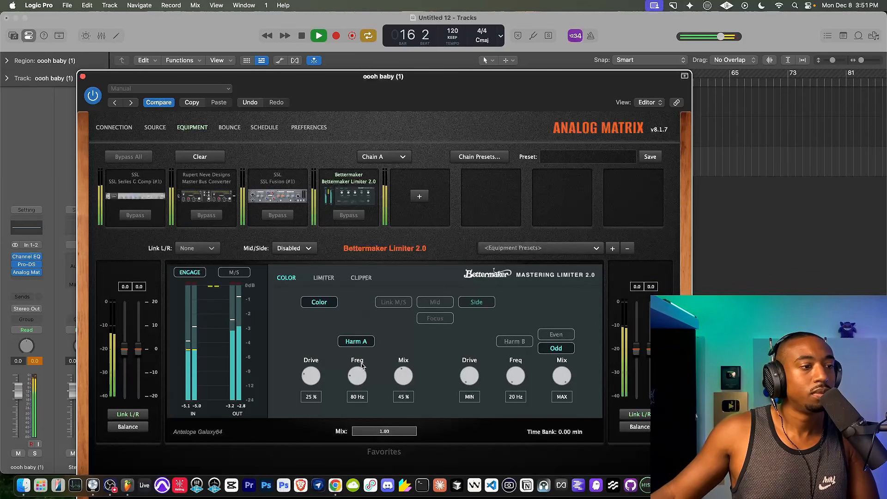
# Compare the song with the Bettermaker Limiter's Color section switched off and back on.
pyautogui.click(318, 303)
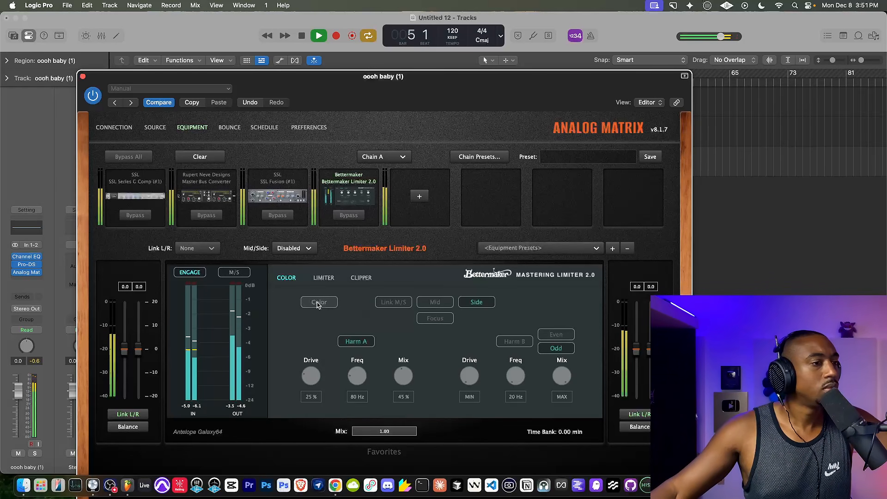
pyautogui.click(318, 303)
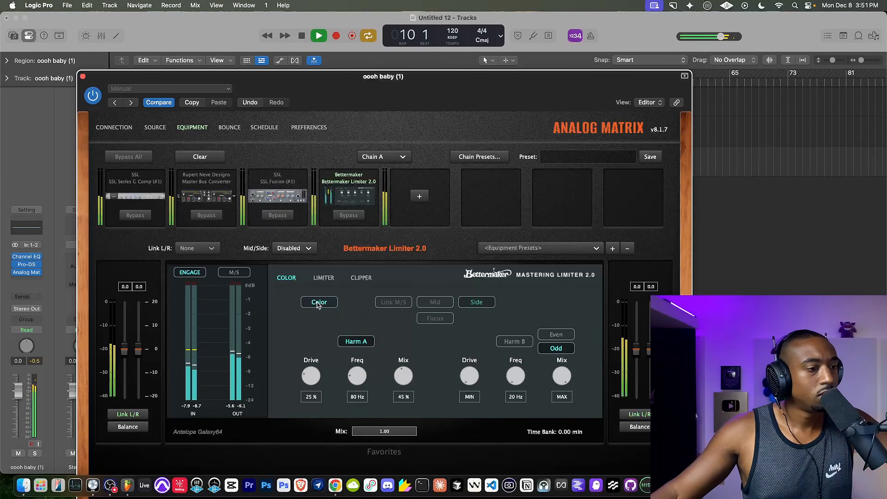
# Set the Bettermaker Limiter's Harm A mix to 25 % and switch its Color section off.
pyautogui.moveTo(406, 371); pyautogui.dragTo(394, 392)
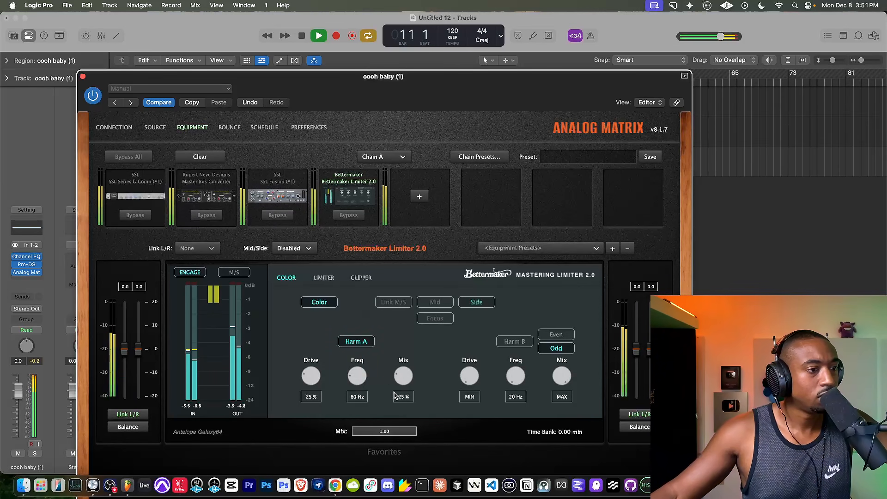
pyautogui.press('space')
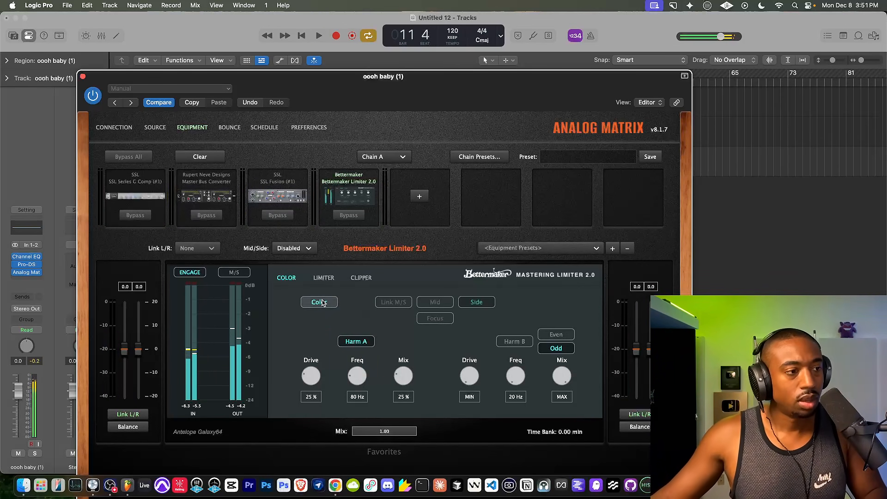
# Play the song while reviewing the SSL G Comp, Master Bus Converter and SSL Fusion settings.
pyautogui.click(308, 197)
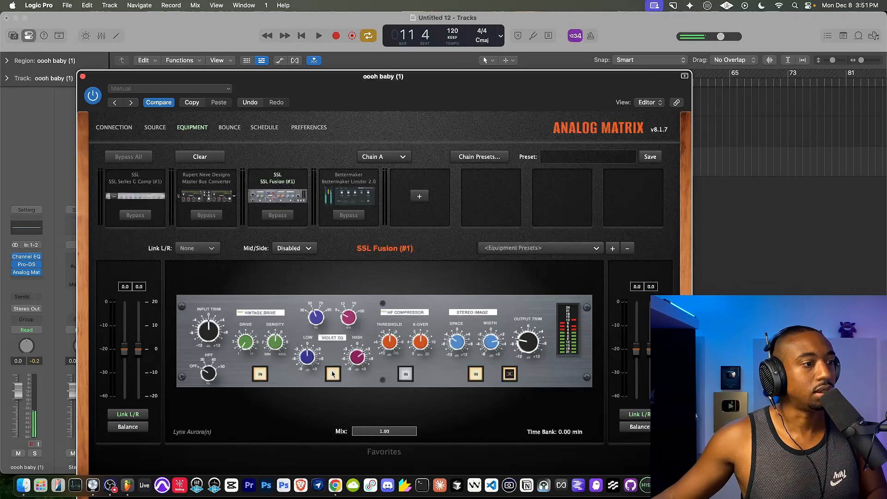
pyautogui.press('space')
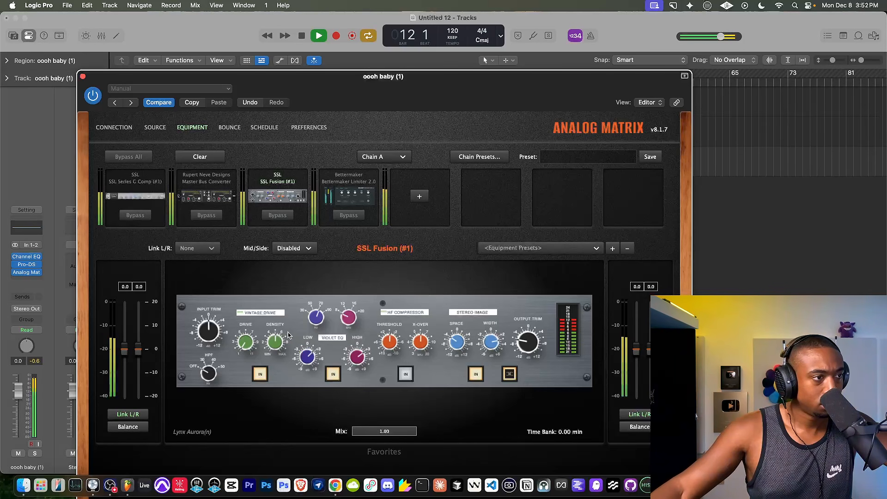
pyautogui.click(148, 179)
pyautogui.click(217, 184)
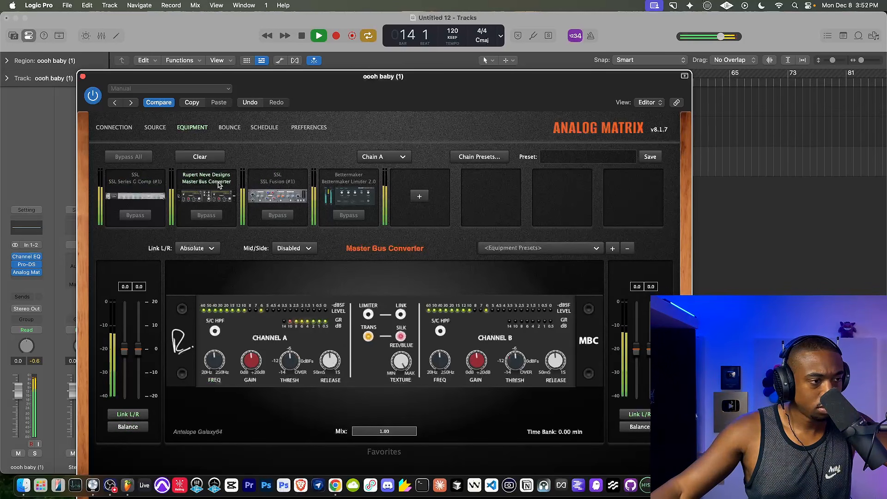
pyautogui.click(265, 184)
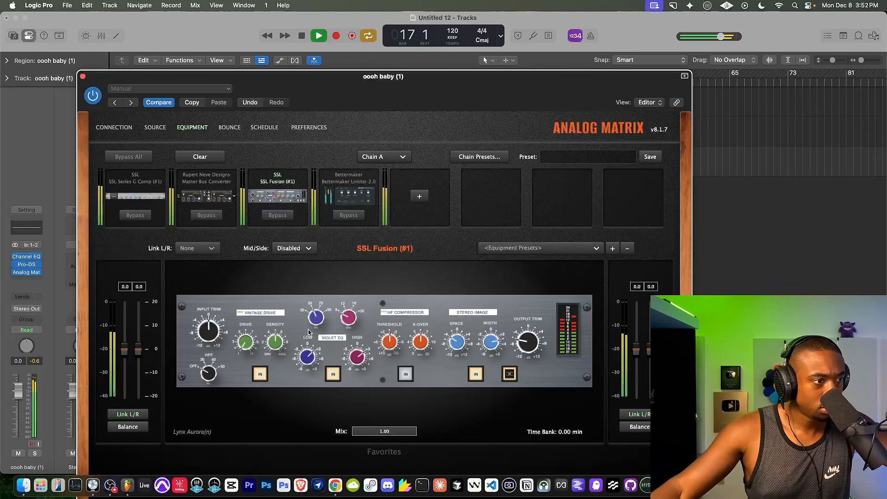
pyautogui.press('space')
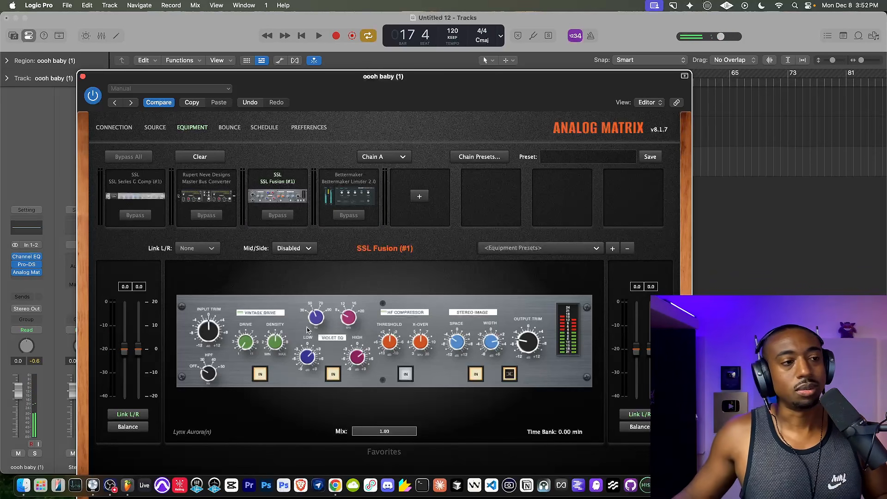
# Switch on the Clipper section of the Bettermaker Limiter 2.0.
pyautogui.click(337, 203)
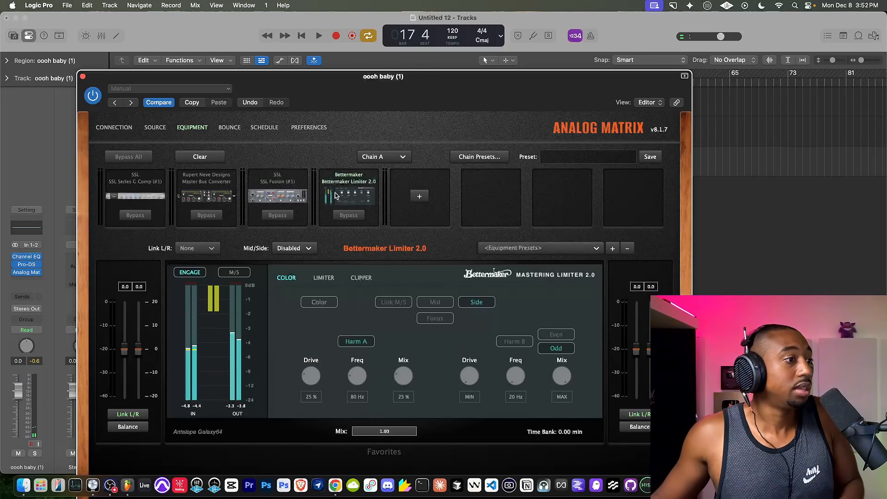
pyautogui.press('space')
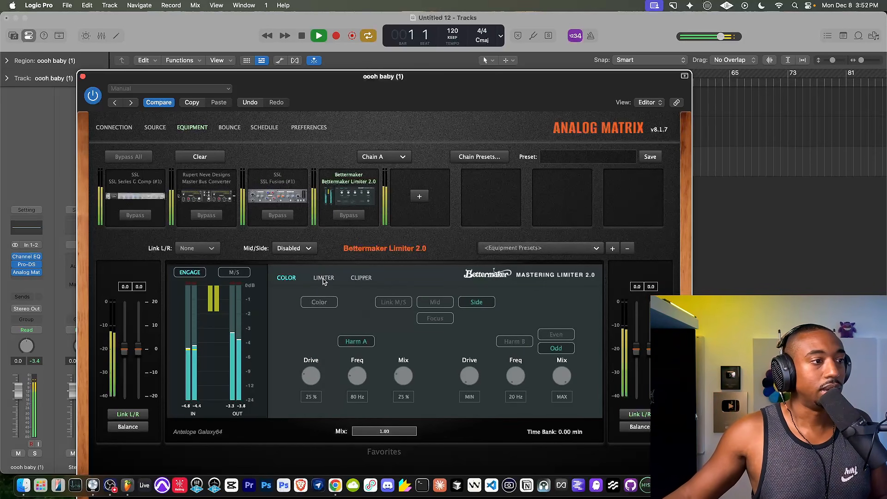
pyautogui.click(323, 279)
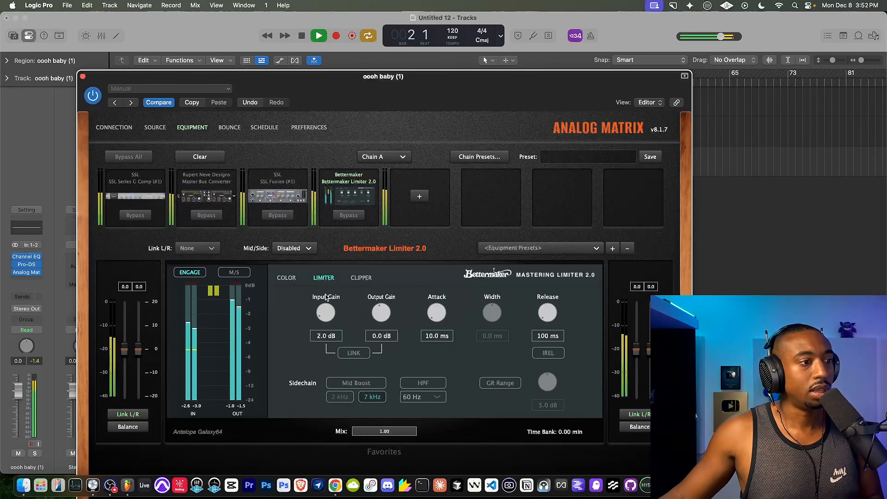
pyautogui.click(361, 278)
pyautogui.press('space')
pyautogui.click(319, 302)
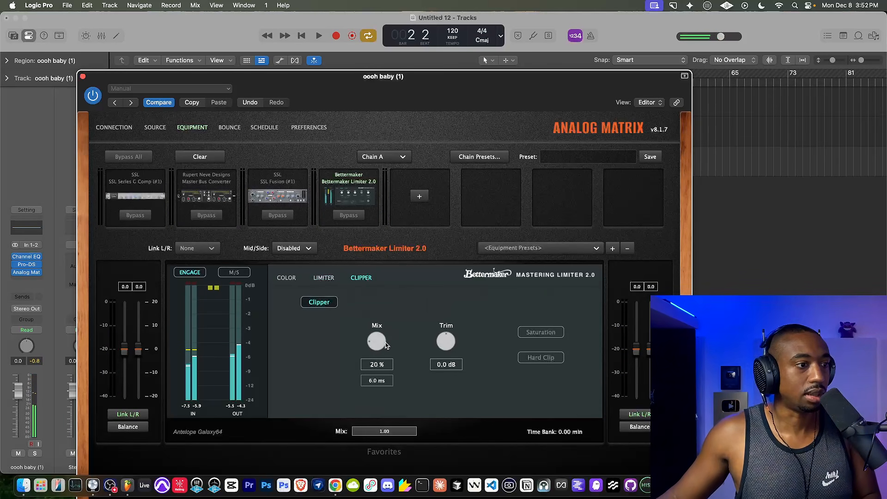
# Set the Bettermaker Limiter's input gain to 4.6 dB and output gain to -1.3 dB while the song plays.
pyautogui.press('space')
pyautogui.click(323, 278)
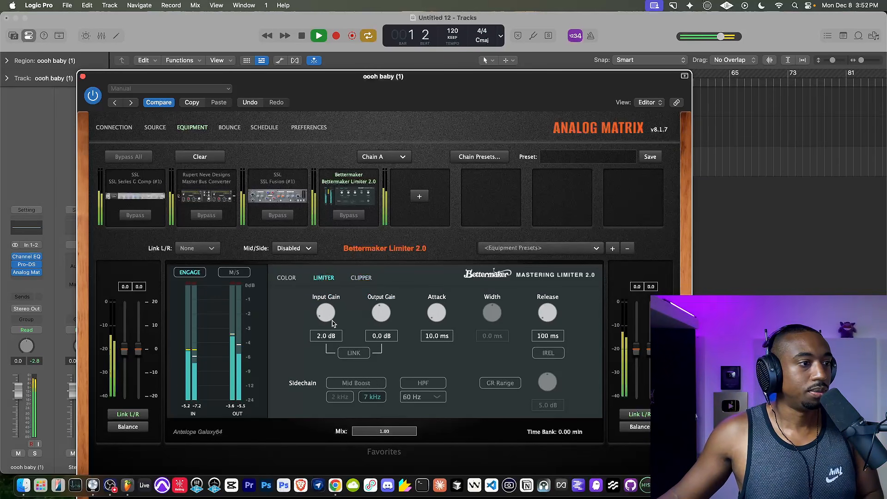
pyautogui.moveTo(327, 314); pyautogui.dragTo(380, 315)
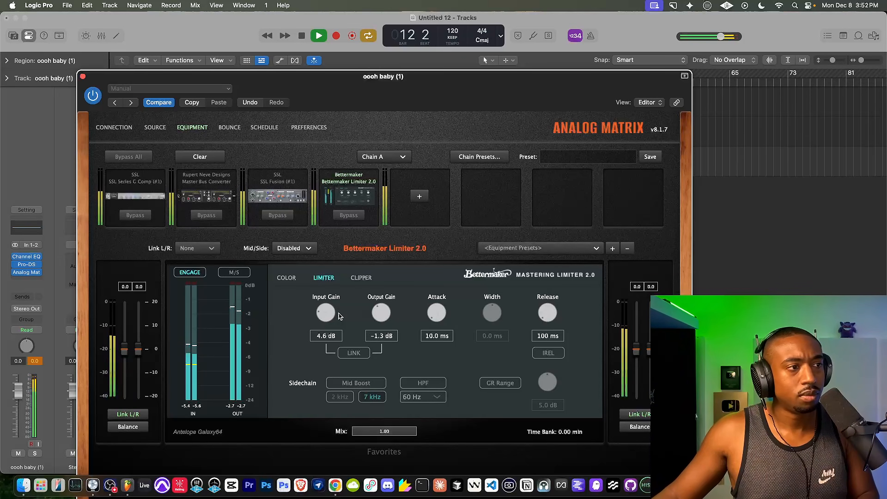
# Compare the song with the entire hardware chain bypassed and active, ending with all processing on.
pyautogui.click(281, 194)
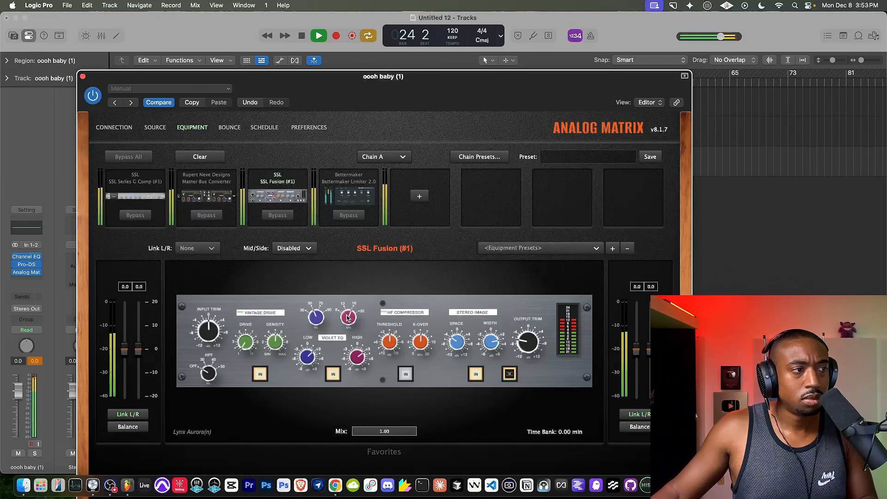
pyautogui.click(144, 162)
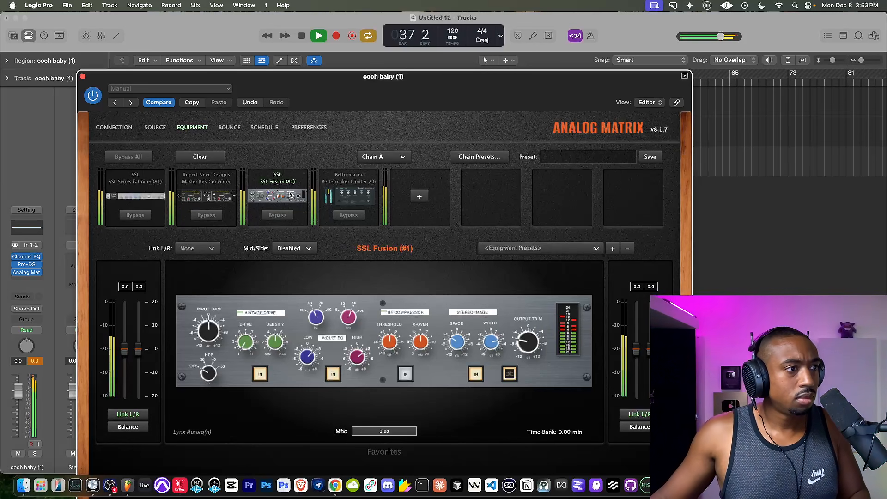
pyautogui.press('space')
# Try to bounce the song through the hardware chain in Analog Matrix.
pyautogui.click(230, 128)
pyautogui.click(272, 293)
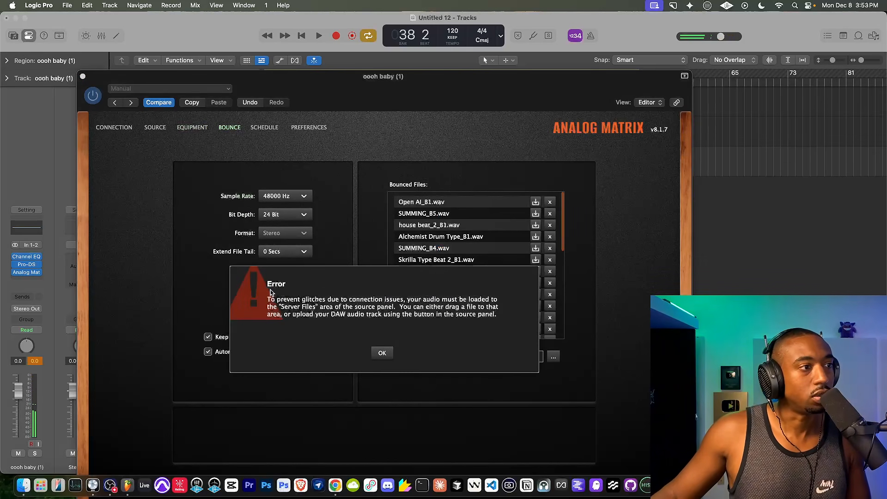
pyautogui.click(380, 355)
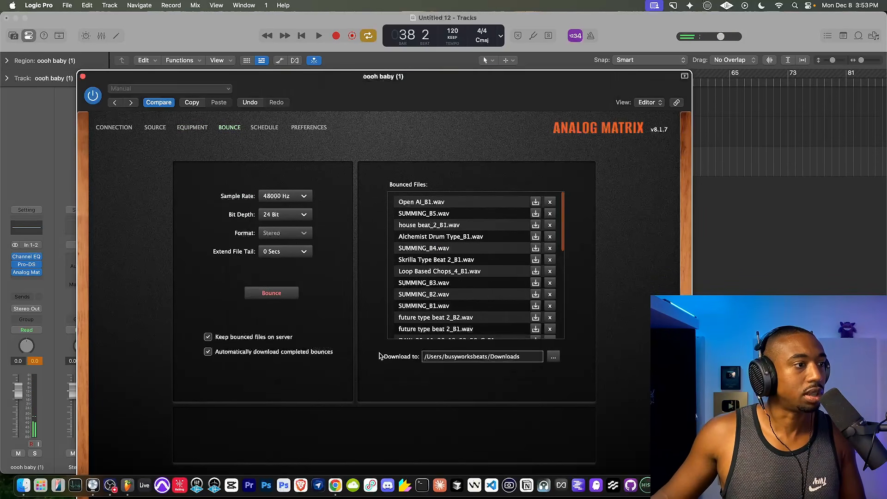
# Switch the Analog Matrix source to server files and bounce the song in stereo at 48000 Hz, 24 bit.
pyautogui.click(156, 127)
pyautogui.click(279, 194)
pyautogui.click(278, 220)
pyautogui.click(231, 130)
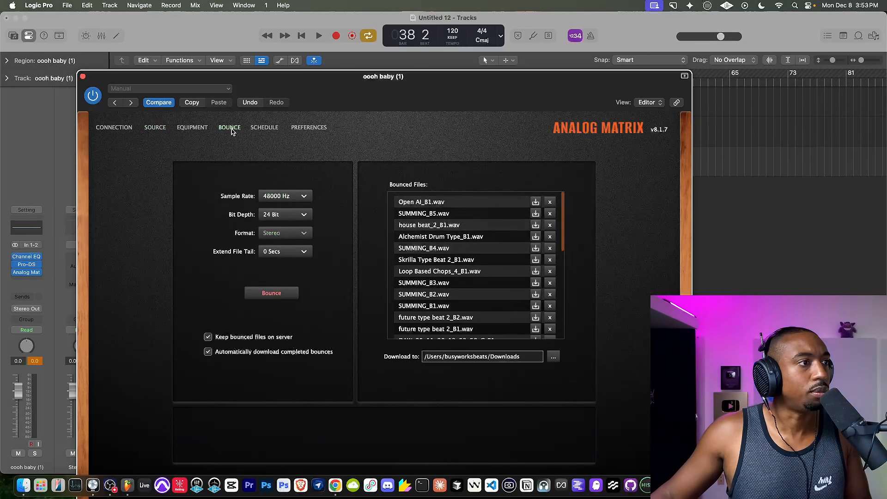
pyautogui.click(278, 292)
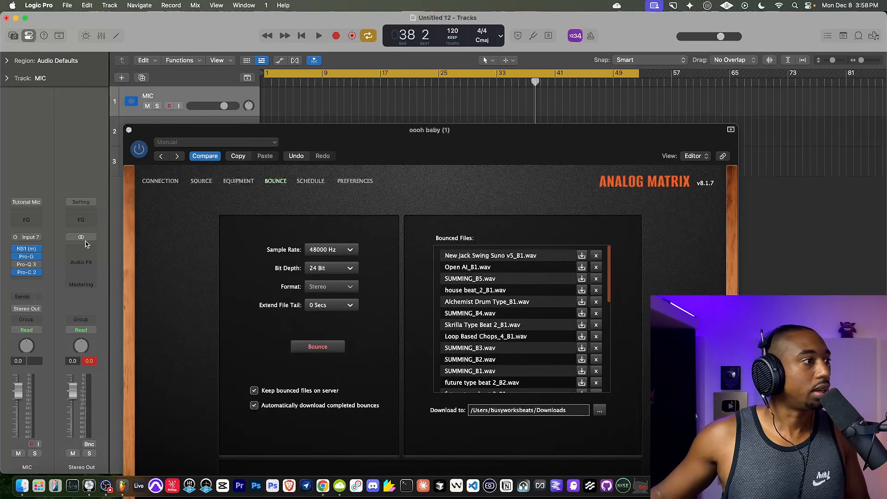
# Clear all hardware units from the Analog Matrix equipment chain.
pyautogui.click(130, 131)
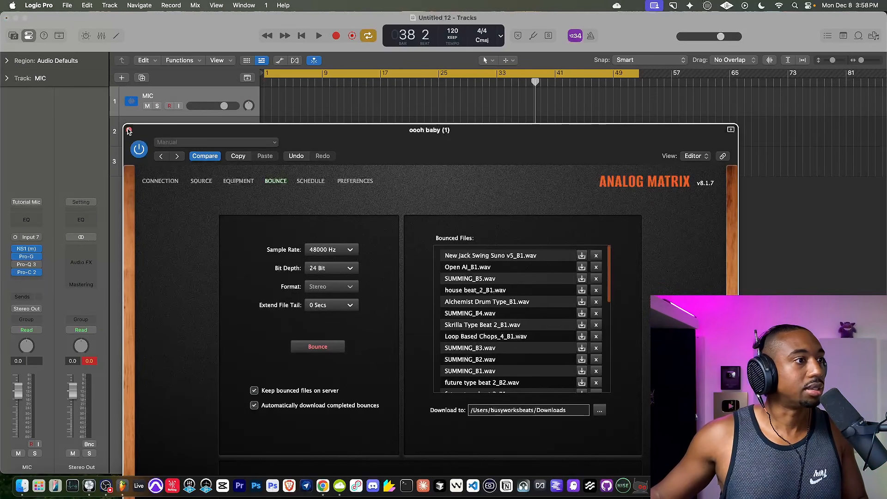
pyautogui.click(202, 181)
pyautogui.click(239, 181)
pyautogui.click(247, 210)
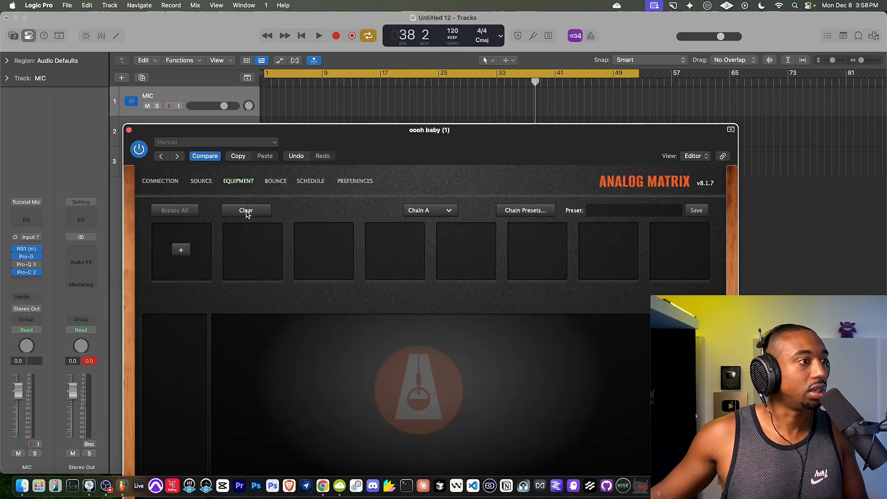
# Check the Analog Matrix connection settings, close the plug-in window and remove Analog Matrix from the oooh baby (1) track.
pyautogui.click(161, 181)
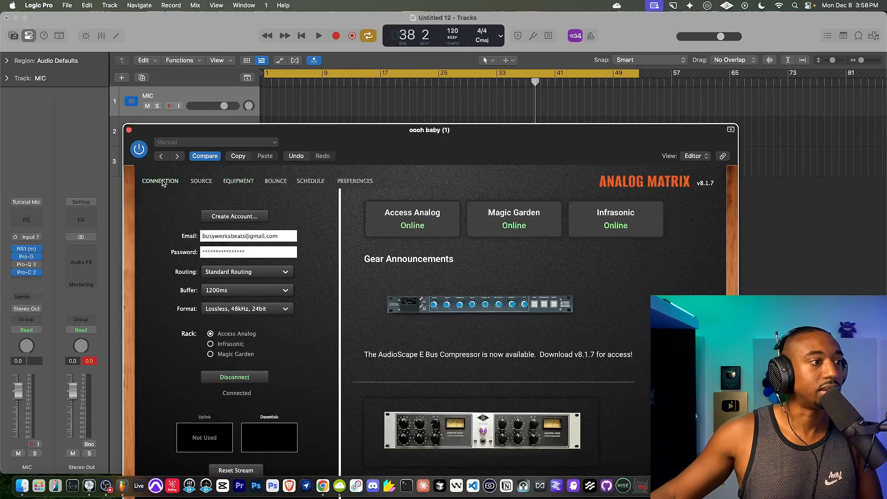
pyautogui.click(129, 130)
pyautogui.click(181, 158)
pyautogui.click(27, 272)
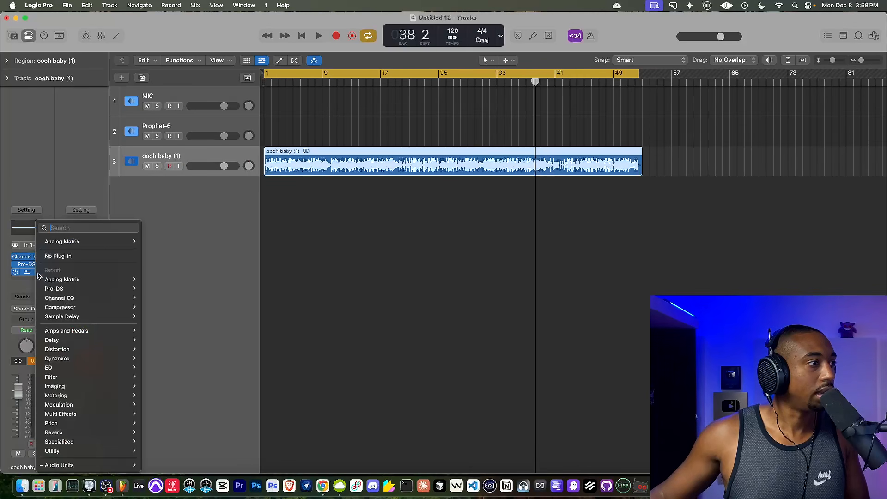
pyautogui.click(129, 250)
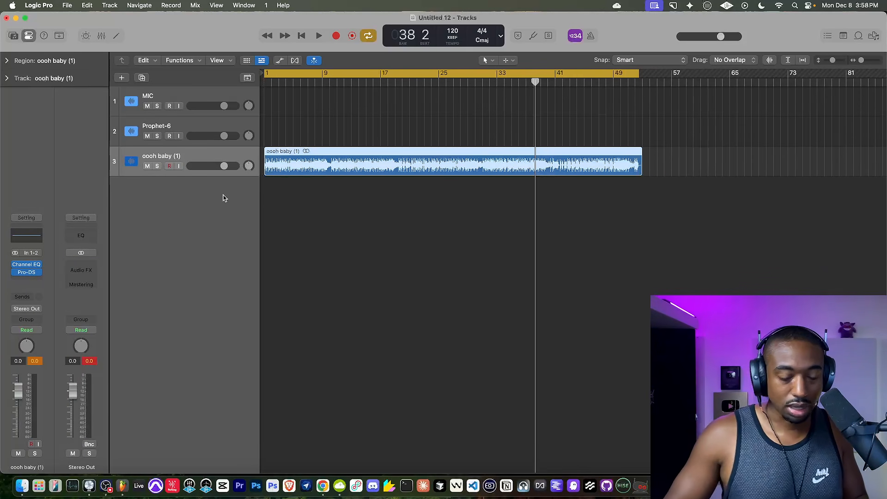
# Play the oooh baby (1) track from the beginning without the hardware chain, then stop playback.
pyautogui.press('Return')
pyautogui.press('space')
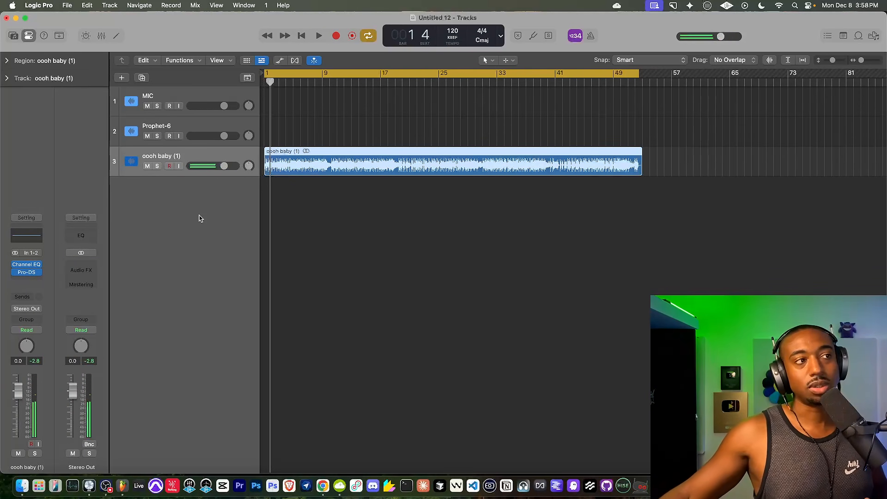
pyautogui.click(302, 36)
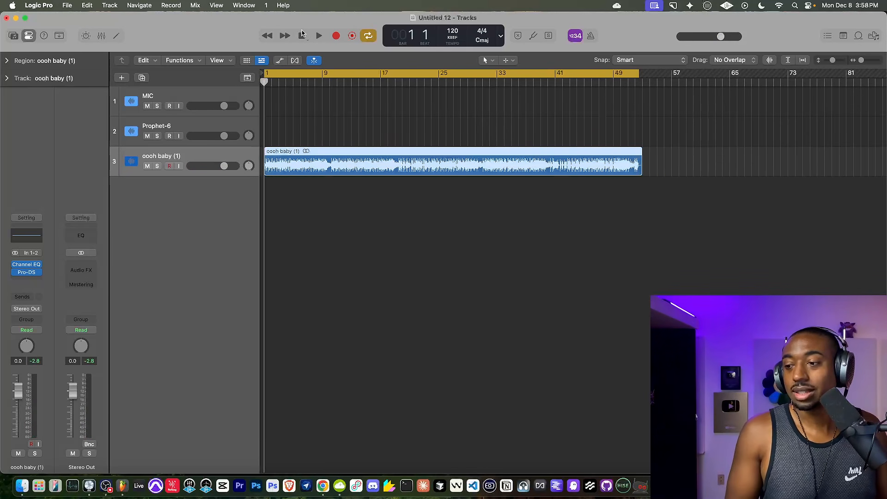
pyautogui.press('space')
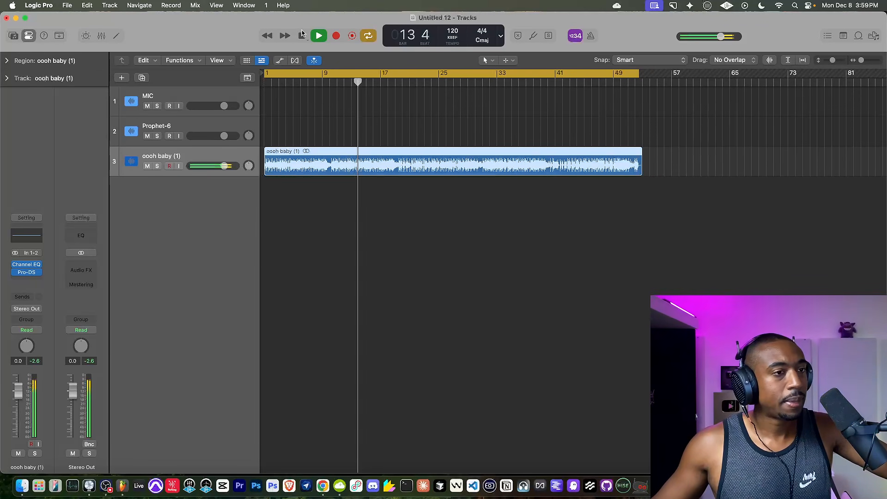
pyautogui.press('space')
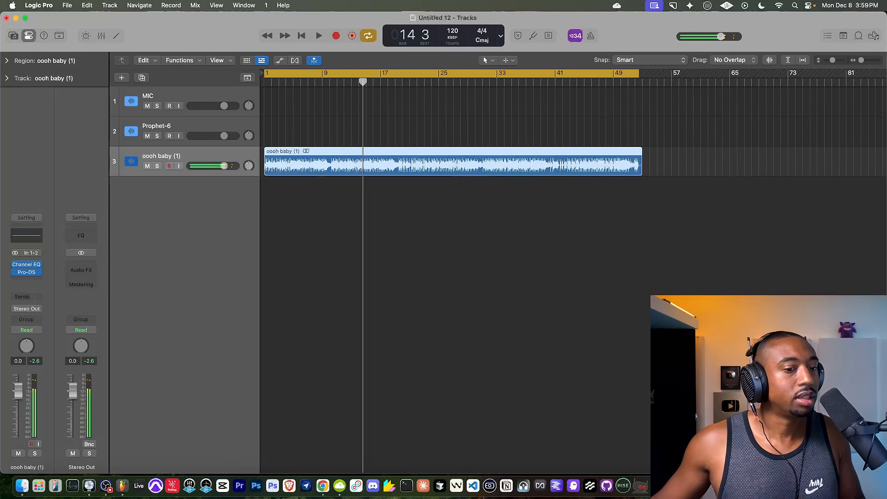
# Switch to the Music app and listen to the bounced master New Jack Swing Suno v5_B1.
pyautogui.press('super+Tab')
pyautogui.click(295, 285)
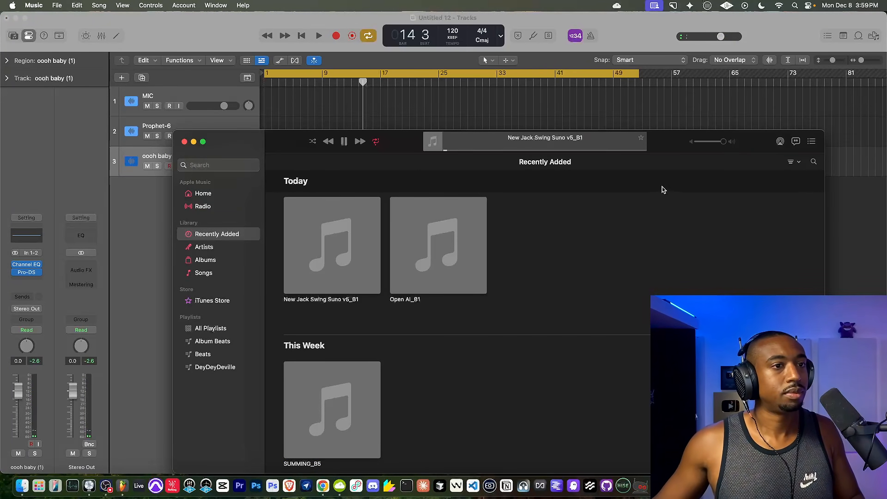
pyautogui.moveTo(666, 150); pyautogui.dragTo(593, 108)
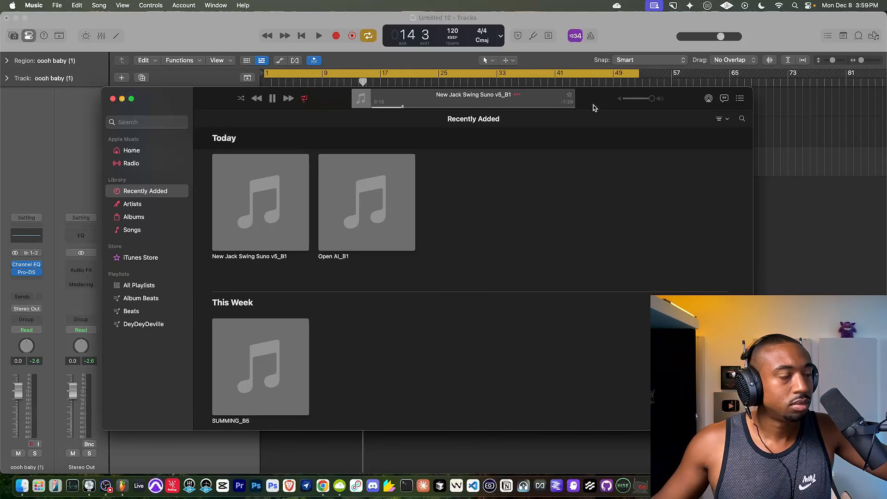
pyautogui.moveTo(594, 107); pyautogui.dragTo(687, 135)
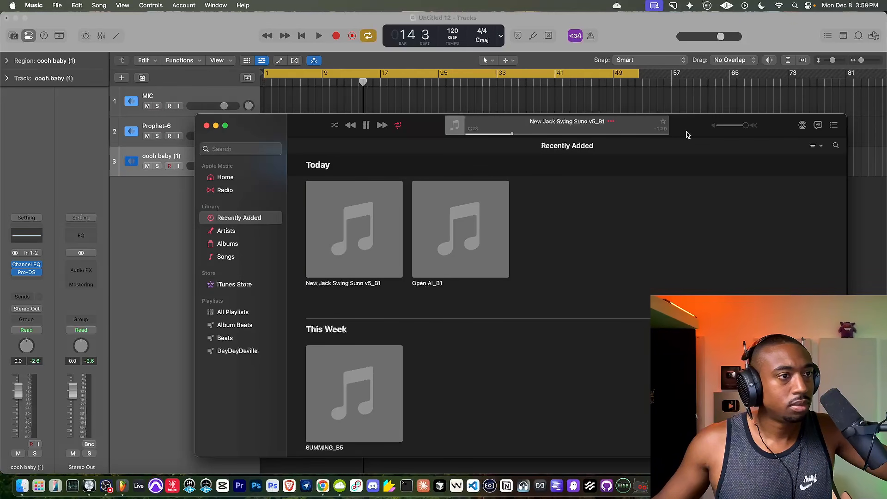
pyautogui.moveTo(686, 134); pyautogui.dragTo(661, 113)
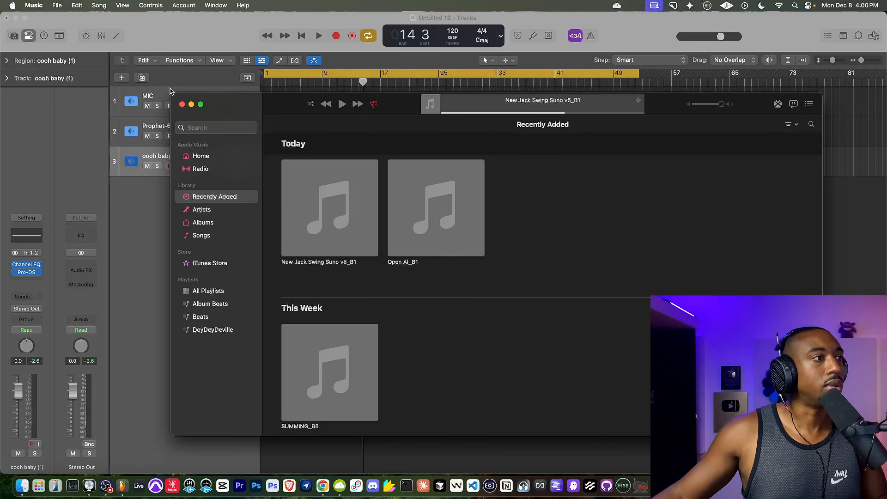
# Return to Logic Pro, import the New Jack Swing Suno v5_B1 bounce from Downloads onto a new track, and mute oooh baby (1).
pyautogui.click(192, 105)
pyautogui.click(832, 486)
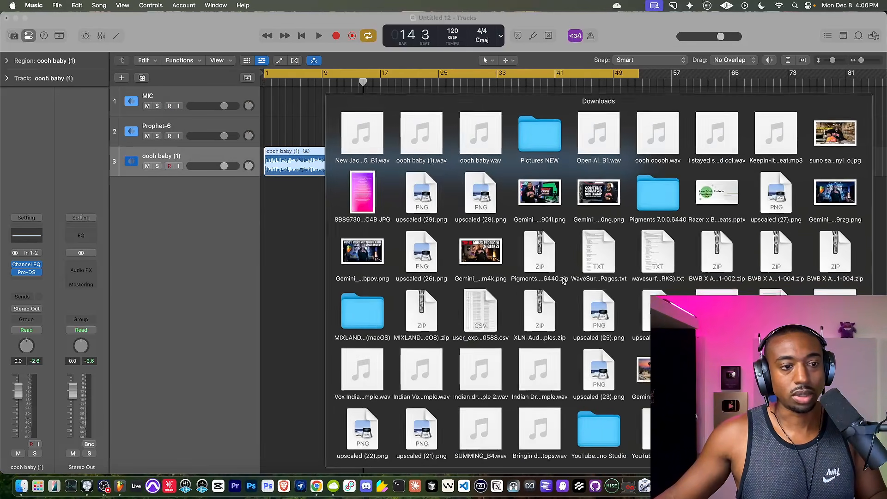
pyautogui.moveTo(391, 165); pyautogui.dragTo(286, 212)
pyautogui.click(147, 166)
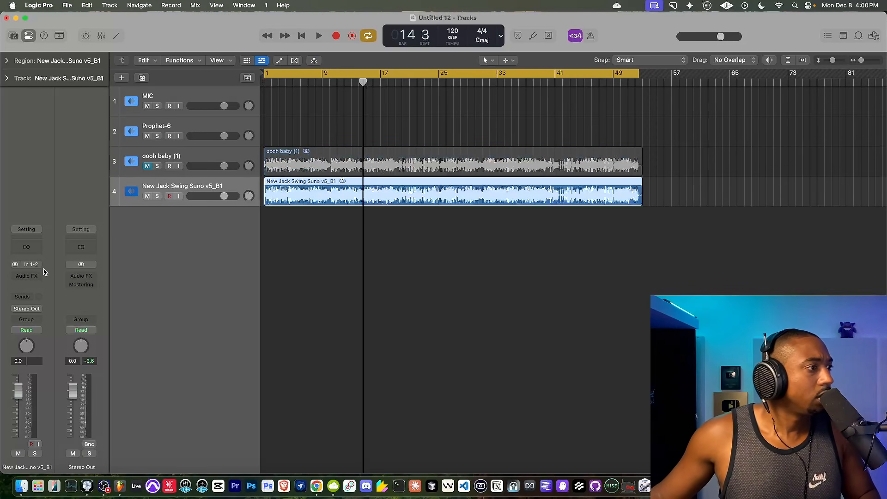
# Insert the FabFilter Pro-DS de-esser on the New Jack Swing Suno v5_B1 track and set its mode to Allround.
pyautogui.click(27, 276)
pyautogui.write('pro')
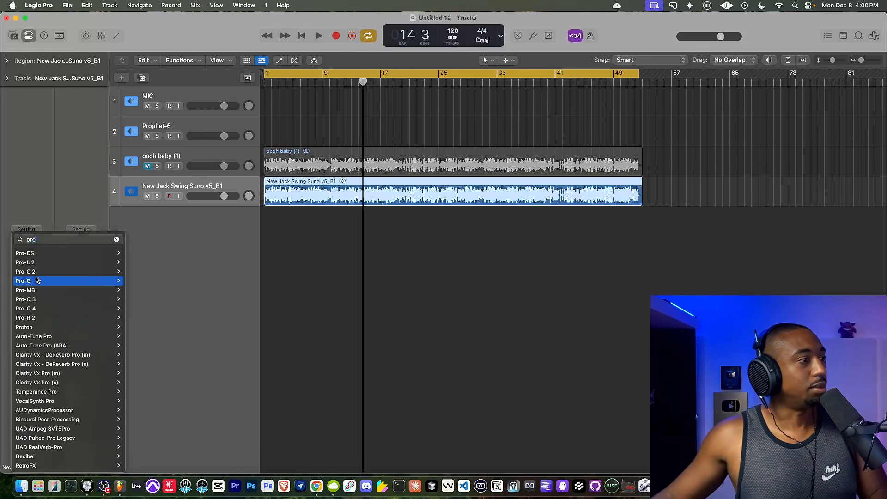
pyautogui.click(51, 253)
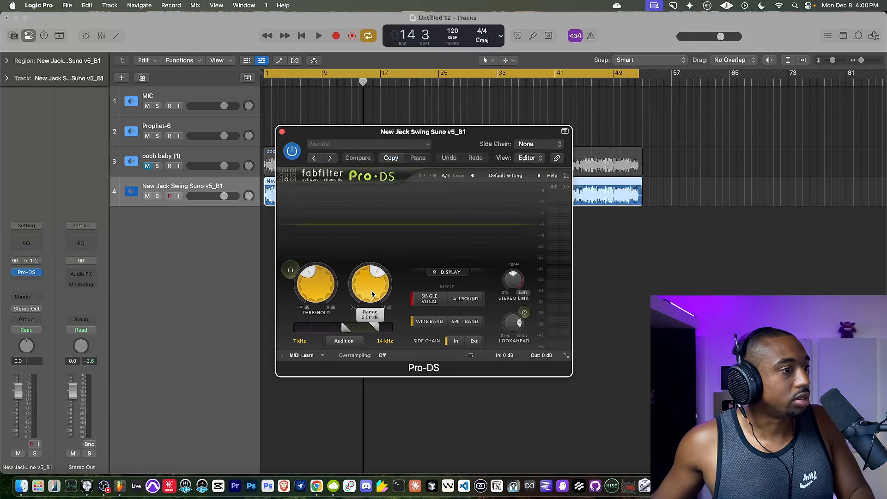
pyautogui.click(461, 299)
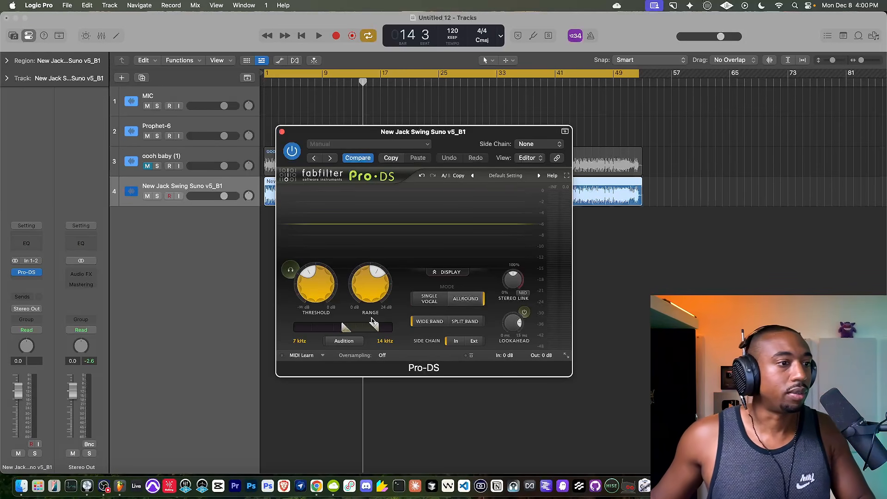
# Play from the beginning with Pro-DS in Split Band mode, adjusting the threshold and moving the detection range to 3.343–6.686 kHz.
pyautogui.press('Return')
pyautogui.press('space')
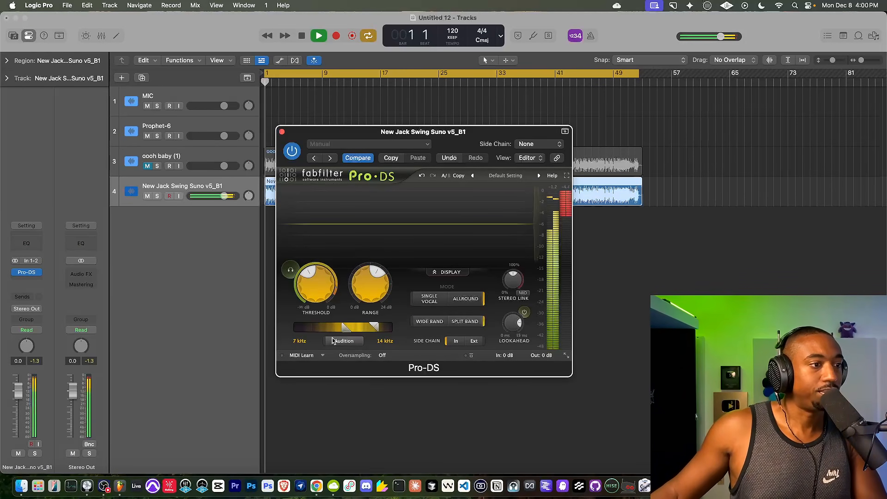
pyautogui.moveTo(316, 283); pyautogui.dragTo(314, 212)
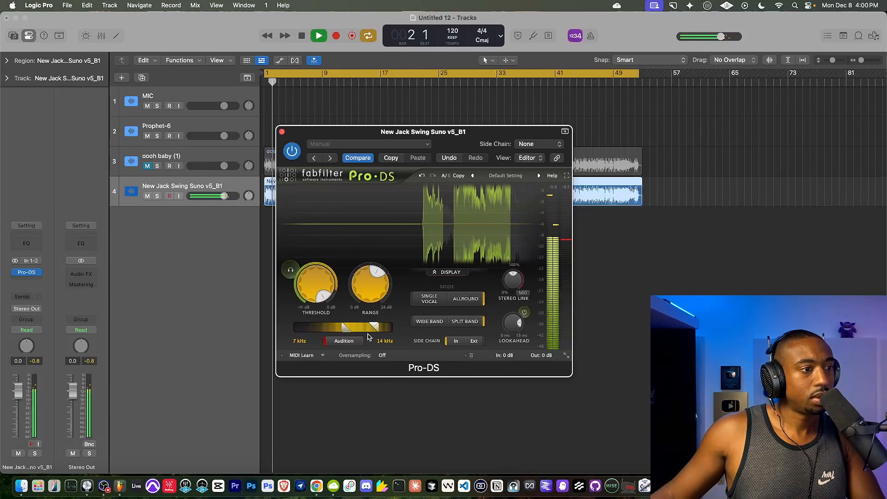
pyautogui.moveTo(358, 331); pyautogui.dragTo(329, 331)
pyautogui.moveTo(311, 286); pyautogui.dragTo(304, 305)
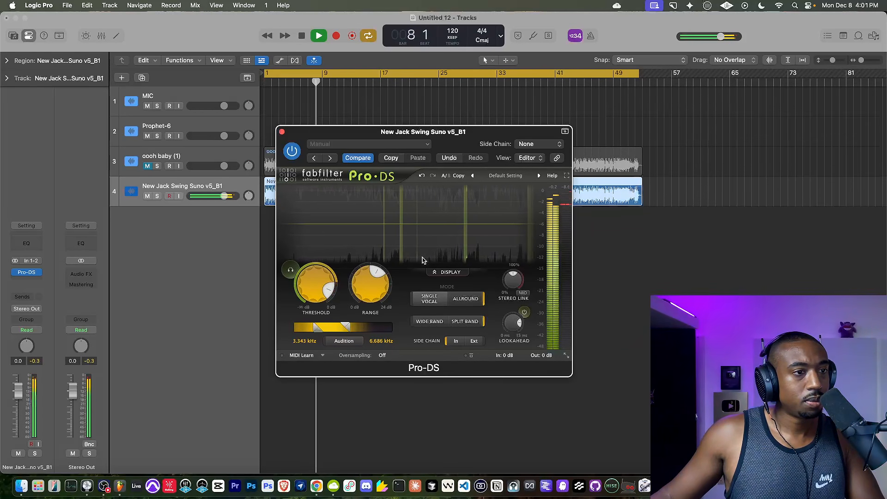
pyautogui.click(282, 132)
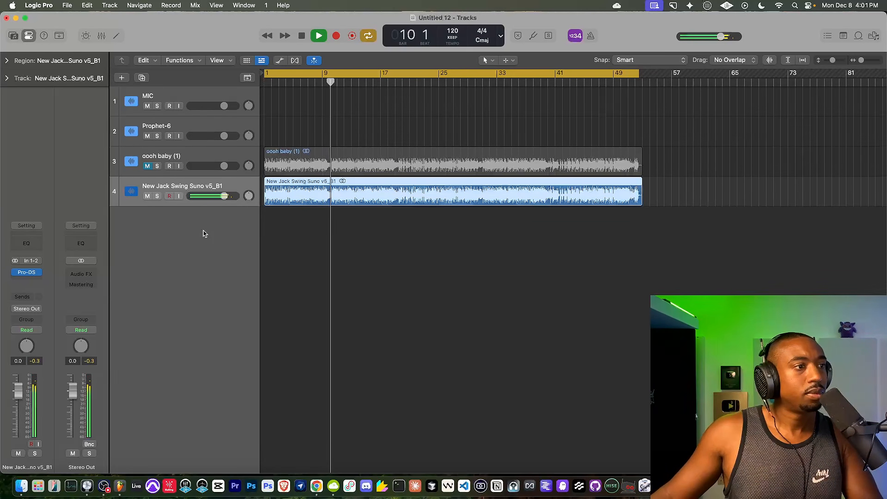
# Stop playback, zoom in on the passage around bar 9, set the playhead there and reopen Pro-DS beside the regions.
pyautogui.press('space')
pyautogui.press('super+Right')
pyautogui.press('super+Right')
pyautogui.press('super+Right')
pyautogui.press('super+Right')
pyautogui.press('super+Right')
pyautogui.press('super+Right')
pyautogui.press('super+Right')
pyautogui.press('super+Right')
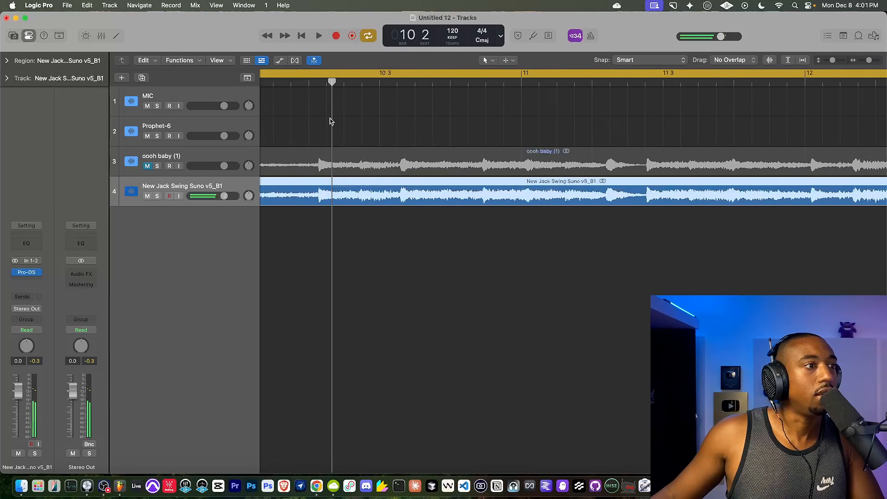
pyautogui.moveTo(279, 84); pyautogui.dragTo(250, 86)
pyautogui.hscroll(-5, 318, 149)
pyautogui.click(319, 82)
pyautogui.press('space')
pyautogui.press('space')
pyautogui.click(27, 272)
pyautogui.moveTo(354, 129); pyautogui.dragTo(296, 176)
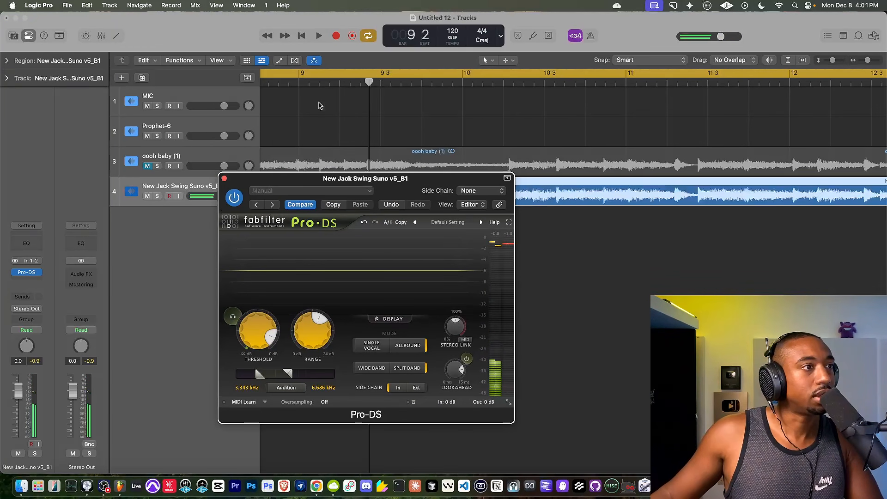
# Replay the bar 9 passage while auditioning, and shift the Pro-DS detection range to 4.535–9.071 kHz.
pyautogui.press('space')
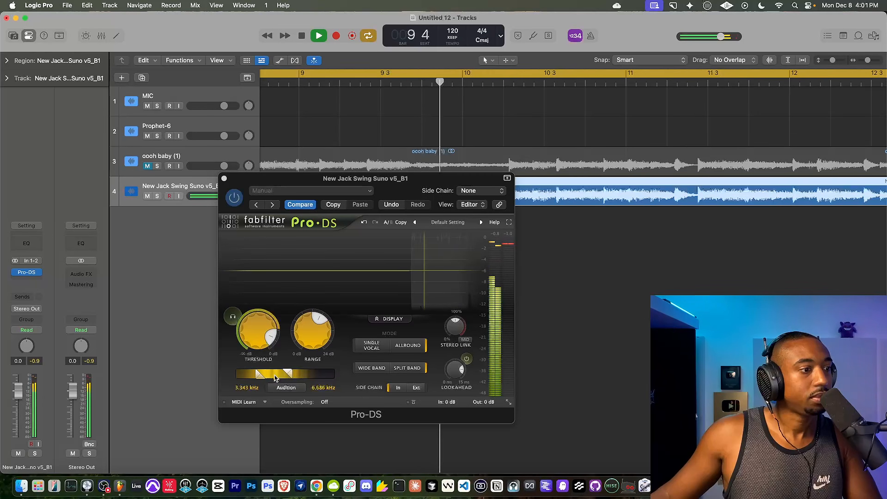
pyautogui.moveTo(289, 373); pyautogui.dragTo(285, 373)
pyautogui.press('space')
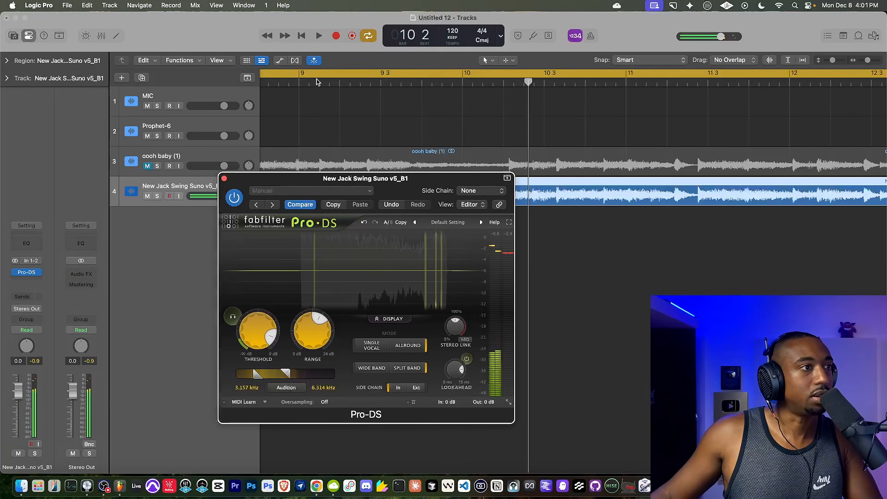
pyautogui.press('space')
pyautogui.moveTo(273, 377); pyautogui.dragTo(285, 375)
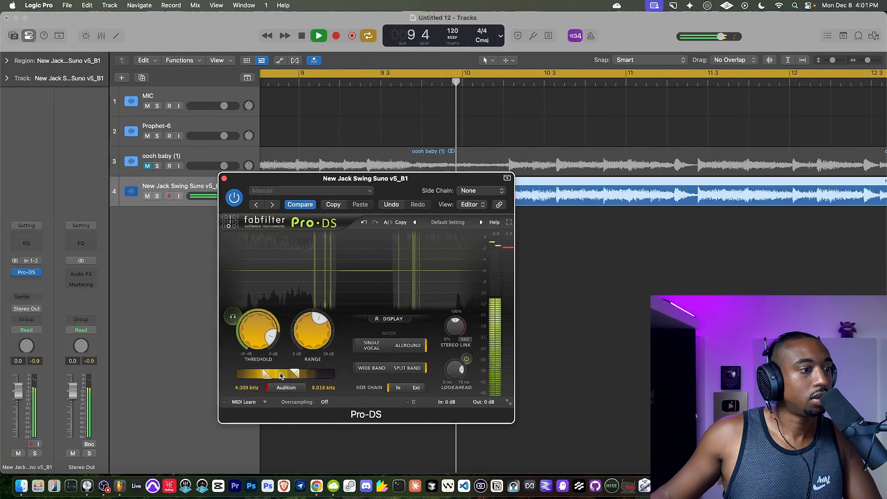
pyautogui.press('space')
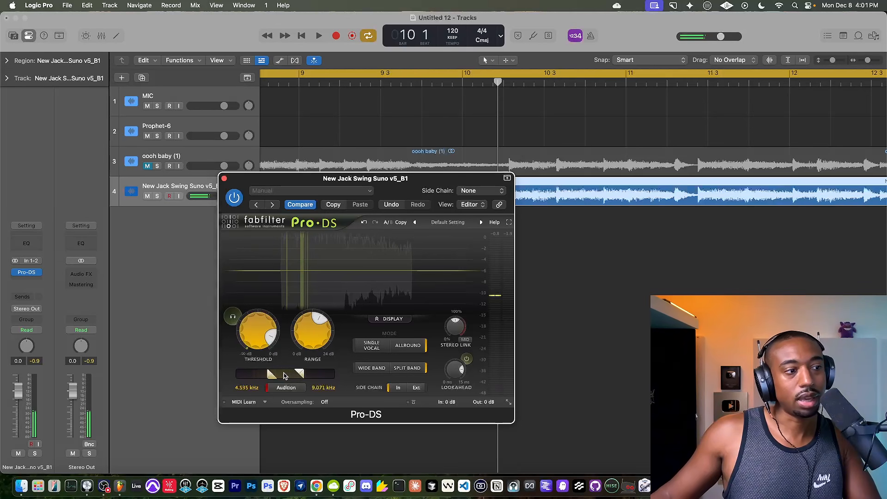
pyautogui.click(287, 388)
# Play the master from the beginning and from about bar 8, adjusting the Pro-DS threshold to -5.68 dB, and stop playback.
pyautogui.press('Return')
pyautogui.press('space')
pyautogui.press('space')
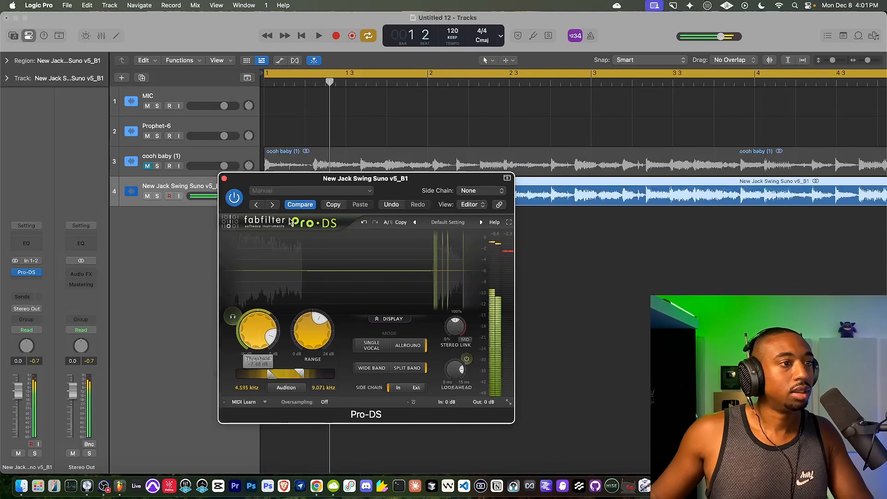
pyautogui.press('space')
pyautogui.click(379, 83)
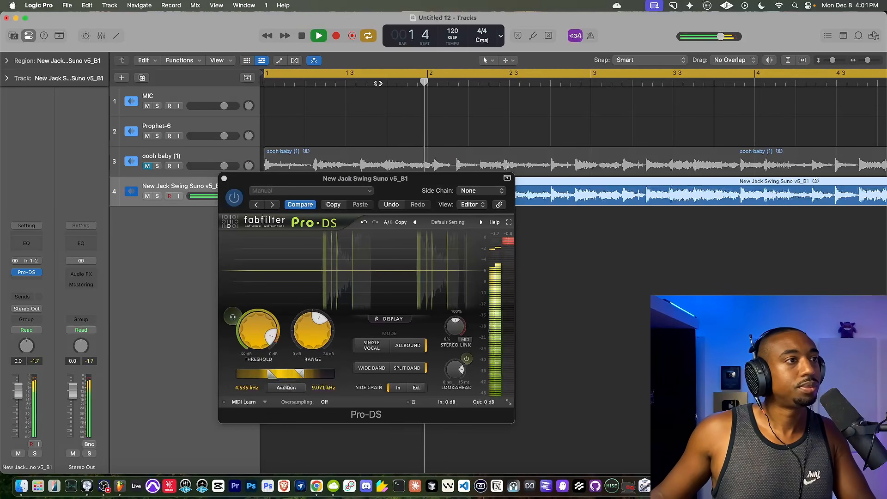
pyautogui.scroll(-5, 368, 115)
pyautogui.moveTo(397, 180); pyautogui.dragTo(396, 192)
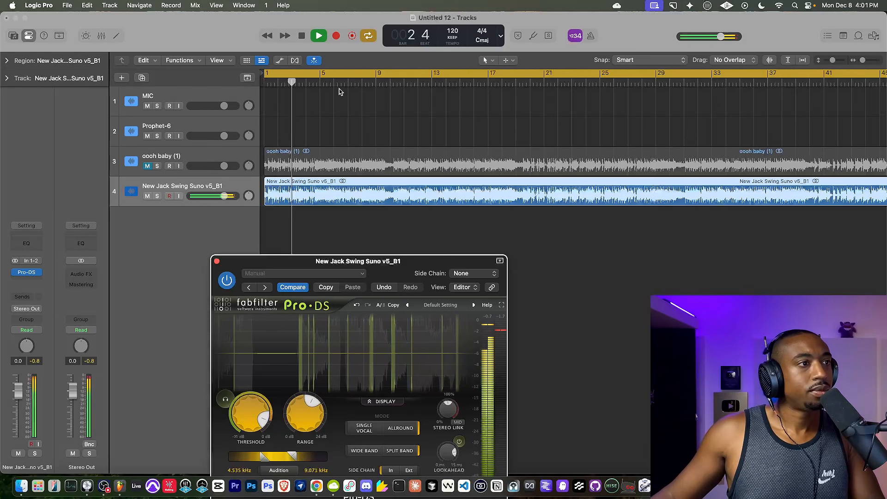
pyautogui.click(365, 82)
pyautogui.moveTo(366, 269); pyautogui.dragTo(363, 191)
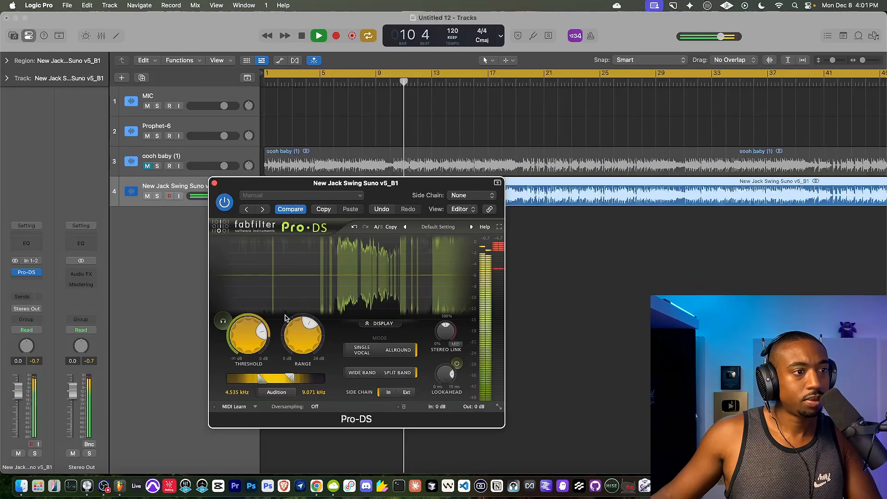
pyautogui.moveTo(322, 188); pyautogui.dragTo(428, 140)
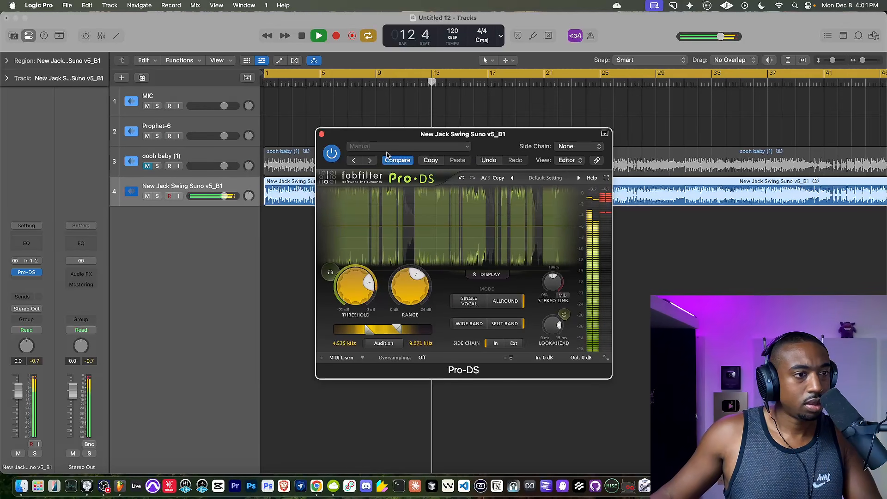
pyautogui.press('space')
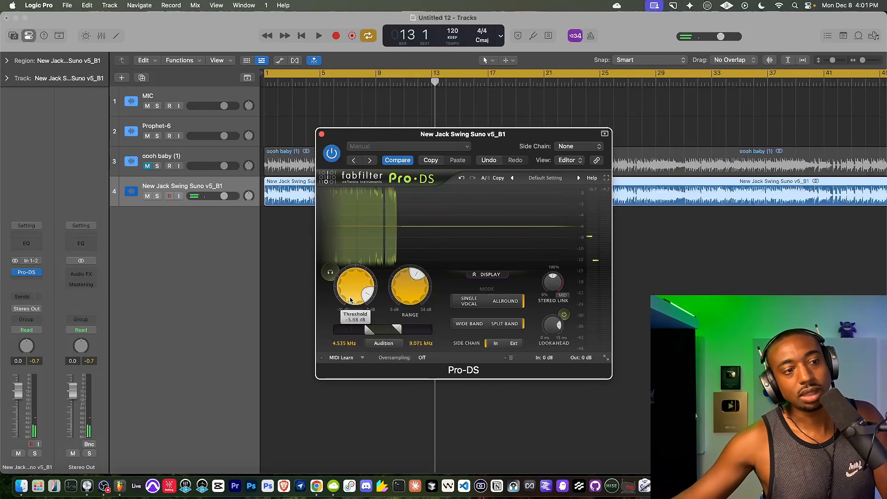
# Fine-tune the Pro-DS threshold and lower its range while replaying from about bar 8, and close the plug-in window.
pyautogui.moveTo(443, 137); pyautogui.dragTo(283, 153)
pyautogui.press('space')
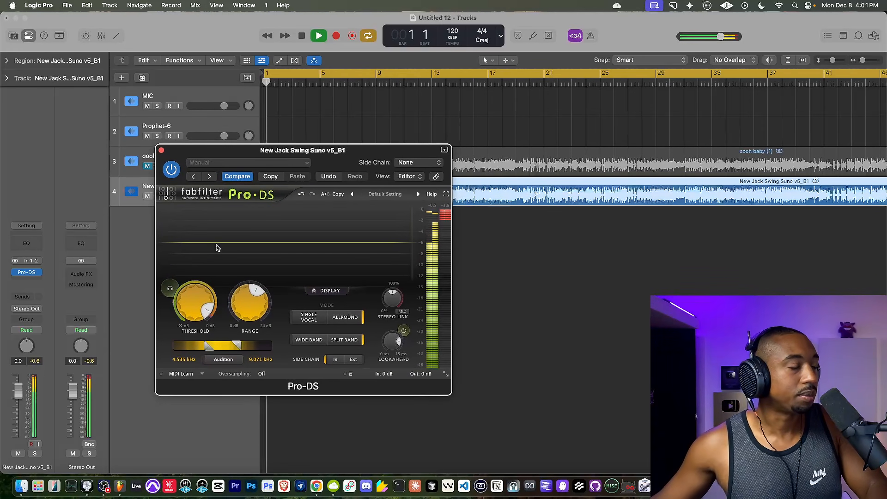
pyautogui.press('space')
pyautogui.scroll(-1, 207, 303)
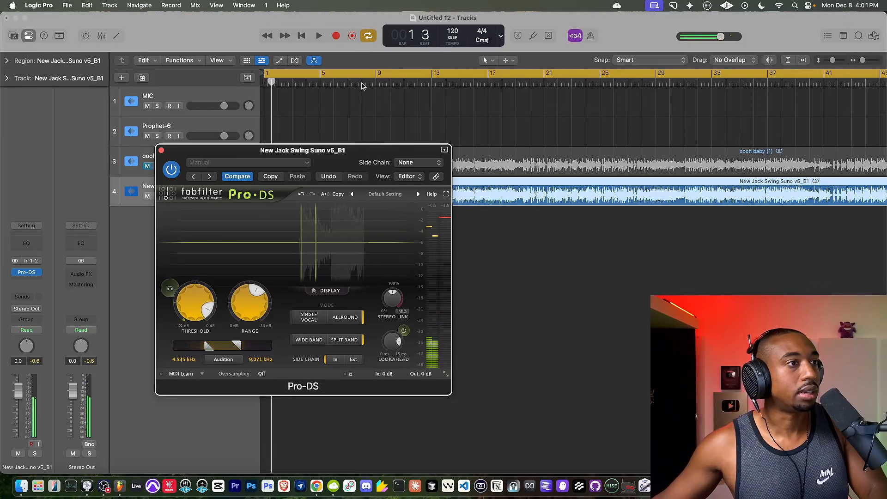
pyautogui.doubleClick(364, 83)
pyautogui.click(194, 303)
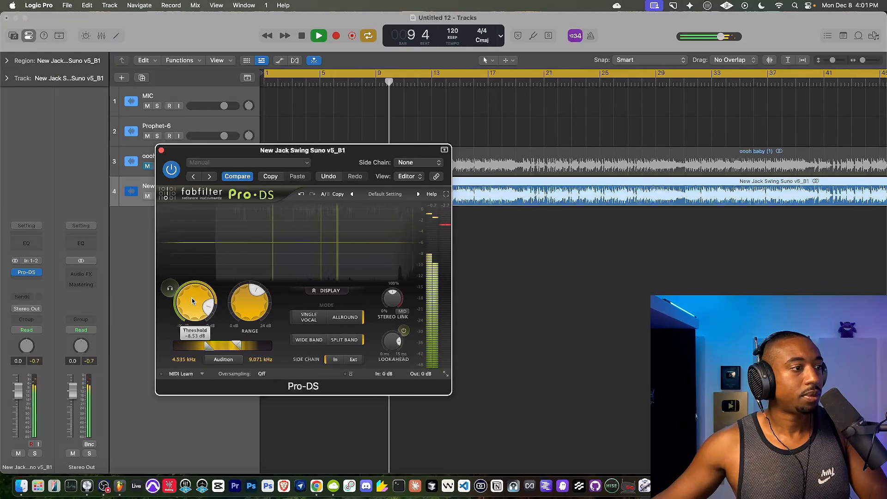
pyautogui.moveTo(192, 306); pyautogui.dragTo(188, 316)
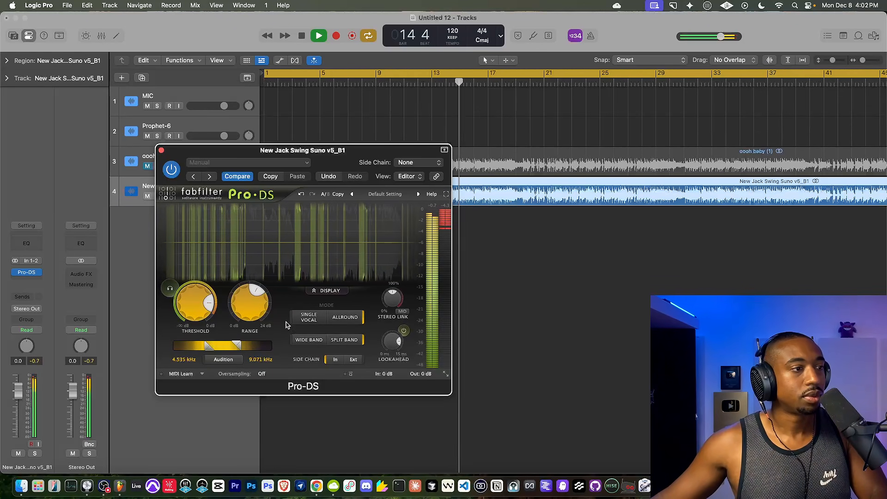
pyautogui.moveTo(252, 307)
pyautogui.scroll(-5, 253, 308)
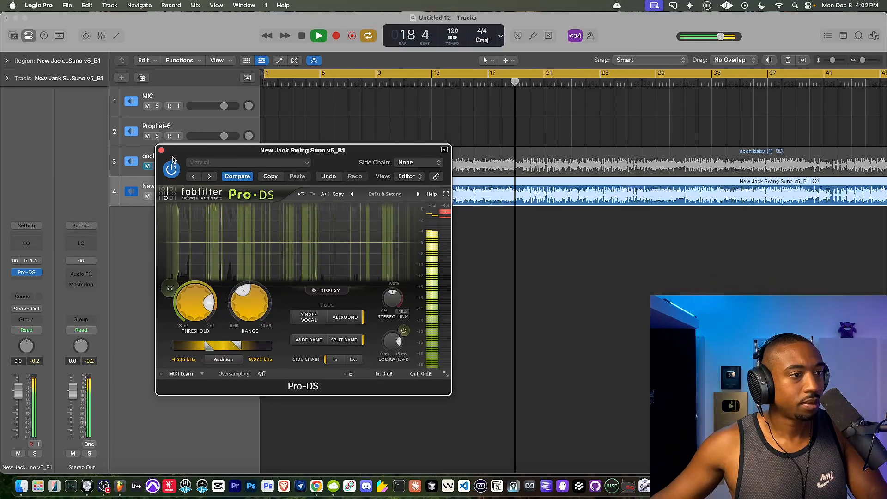
pyautogui.press('space')
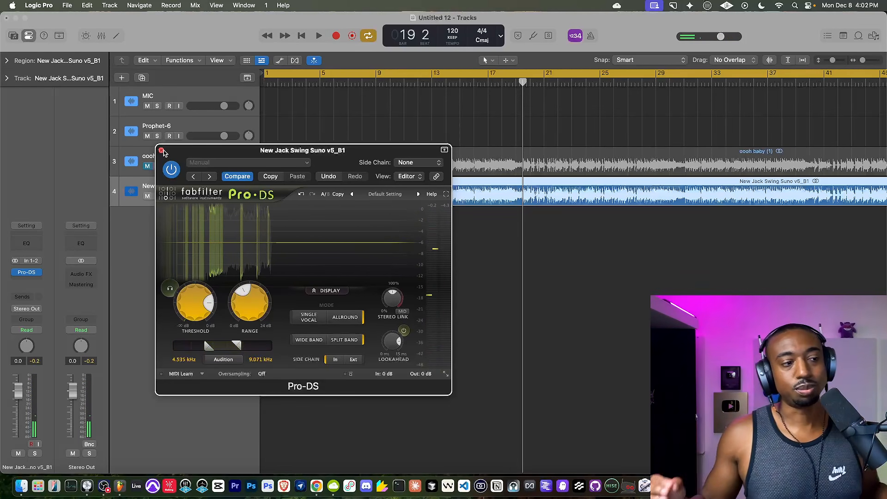
pyautogui.click(161, 151)
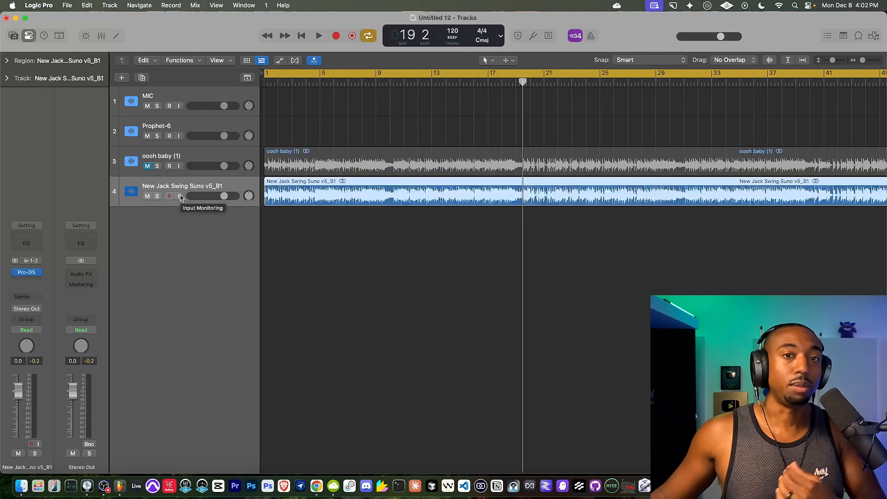
# Switch to Chrome, open the Suno Studio Course page and check its price, lesson count and hours of video.
pyautogui.click(187, 161)
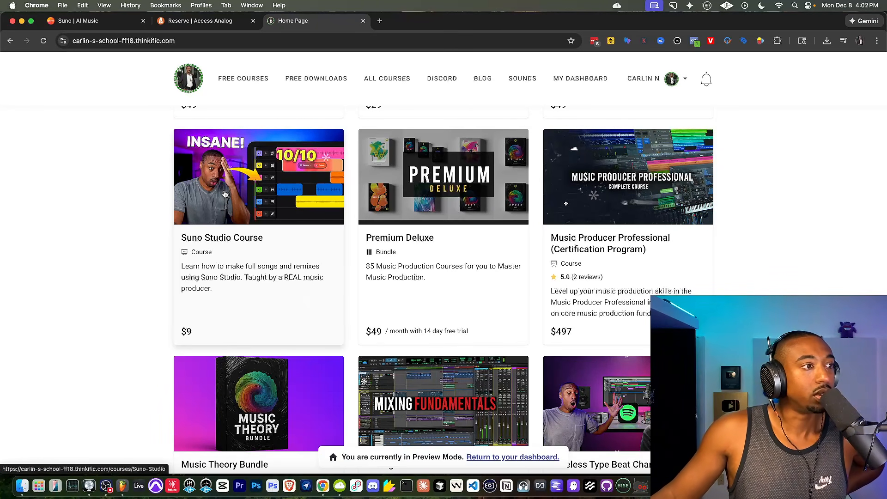
pyautogui.scroll(-5, 317, 307)
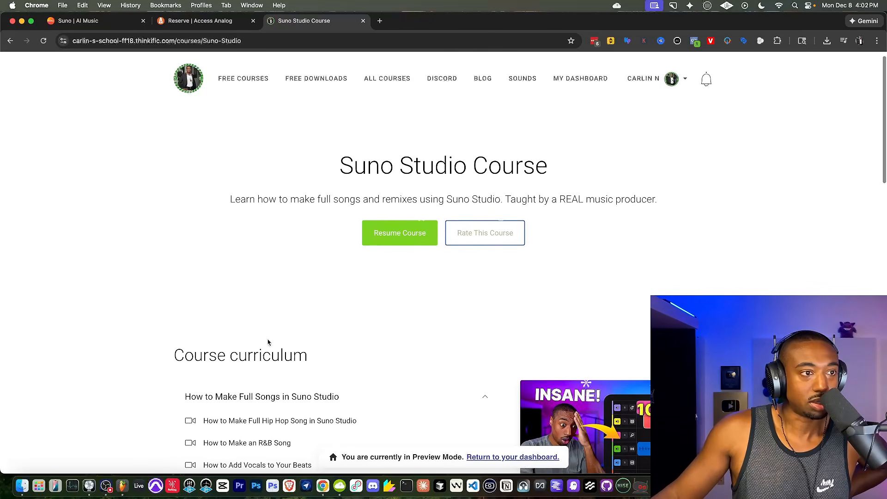
pyautogui.scroll(-3, 569, 342)
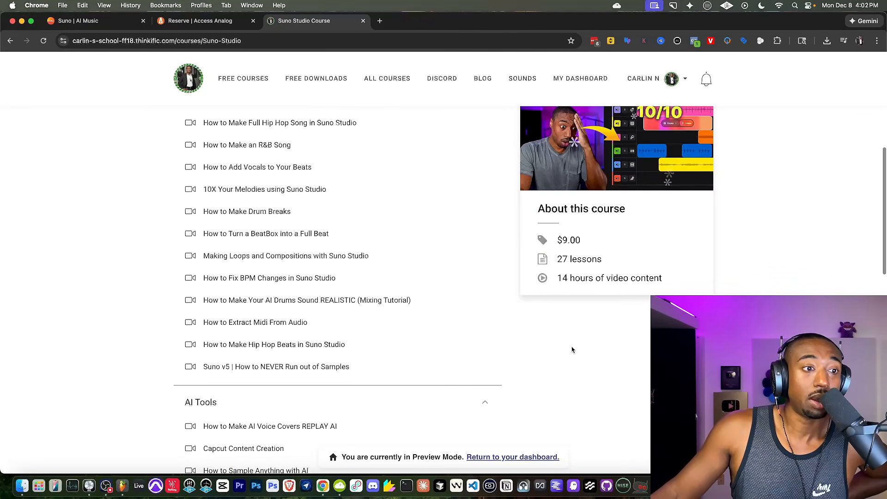
pyautogui.moveTo(557, 277); pyautogui.dragTo(675, 276)
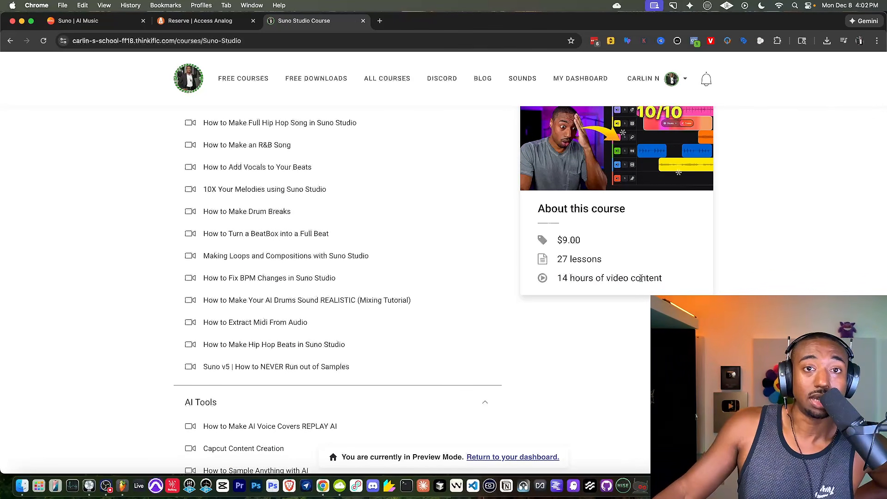
pyautogui.scroll(3, 277, 220)
pyautogui.scroll(-1, 258, 166)
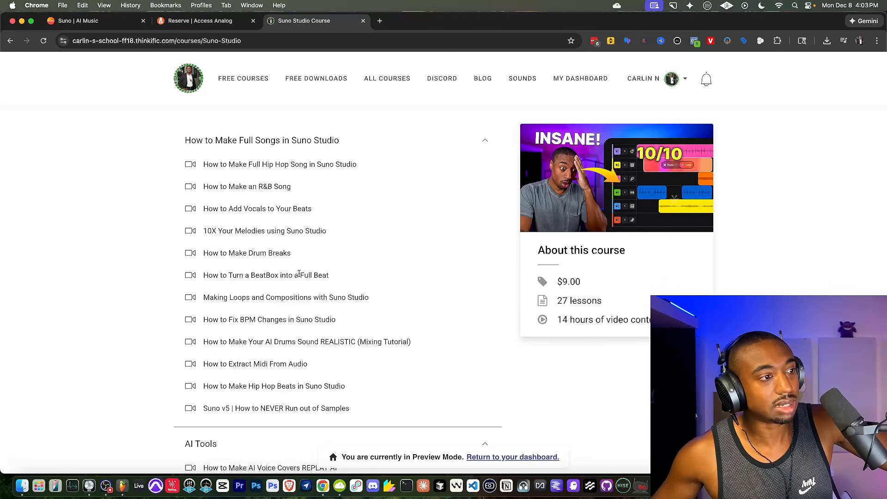
# Look through the lessons in the course curriculum's Suno Studio songs, AI Tools, Music Production and Mixing sections.
pyautogui.scroll(-10, 346, 343)
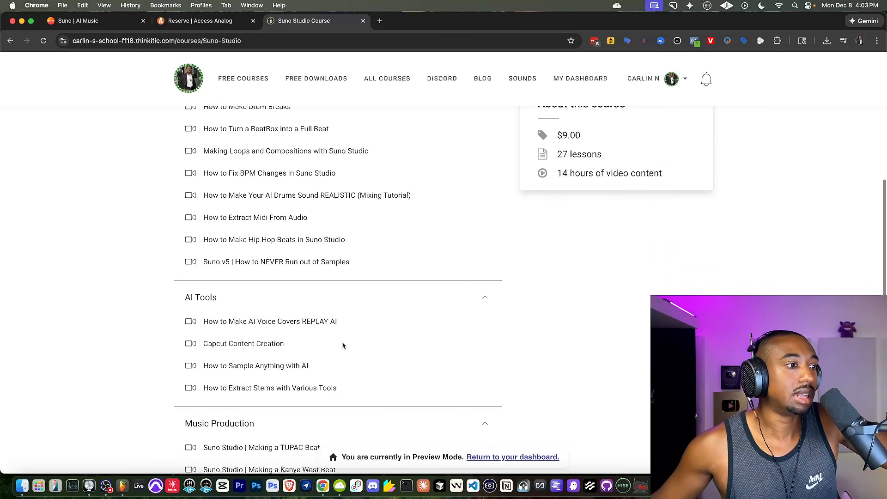
pyautogui.scroll(5, 311, 289)
pyautogui.scroll(-2, 311, 288)
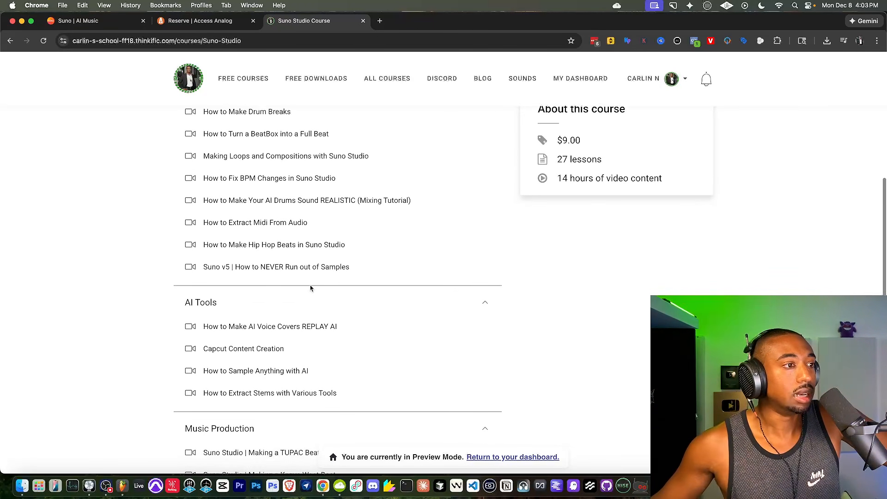
pyautogui.moveTo(239, 173); pyautogui.dragTo(390, 182)
pyautogui.click(390, 182)
pyautogui.scroll(-5, 375, 219)
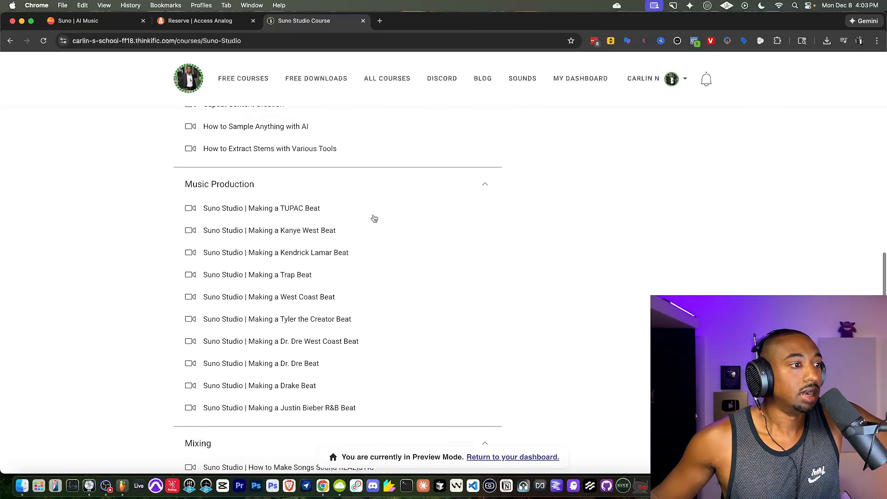
pyautogui.scroll(-3, 374, 218)
pyautogui.scroll(-5, 301, 380)
pyautogui.scroll(20, 301, 380)
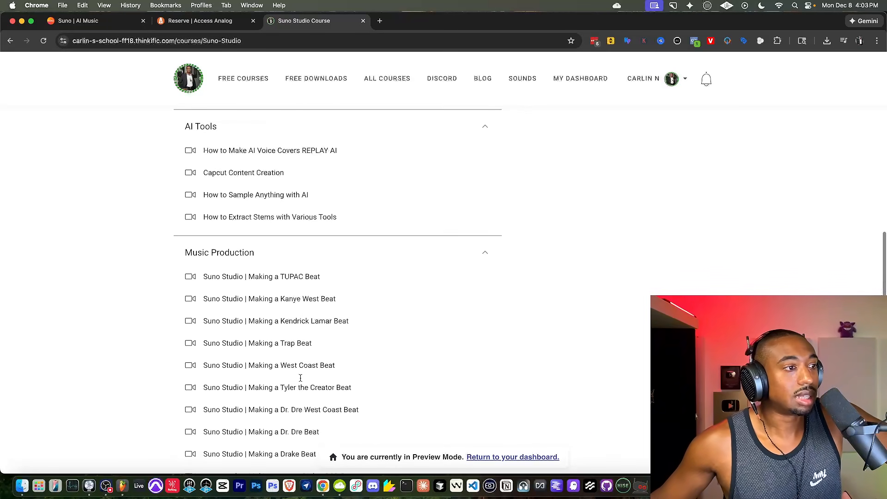
pyautogui.scroll(5, 301, 380)
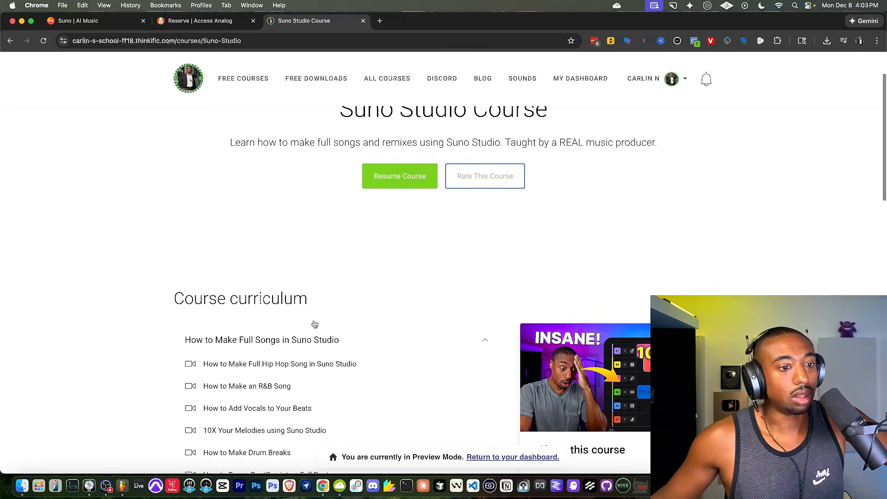
pyautogui.scroll(-20, 314, 324)
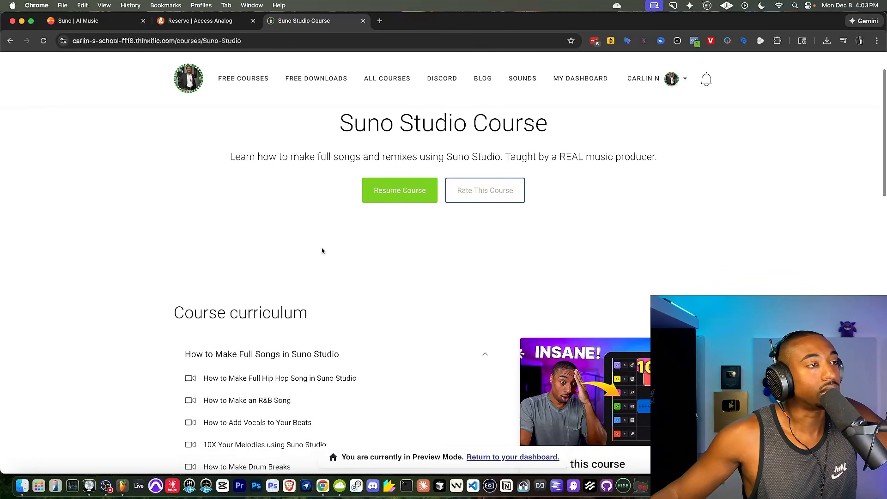
pyautogui.scroll(10, 322, 251)
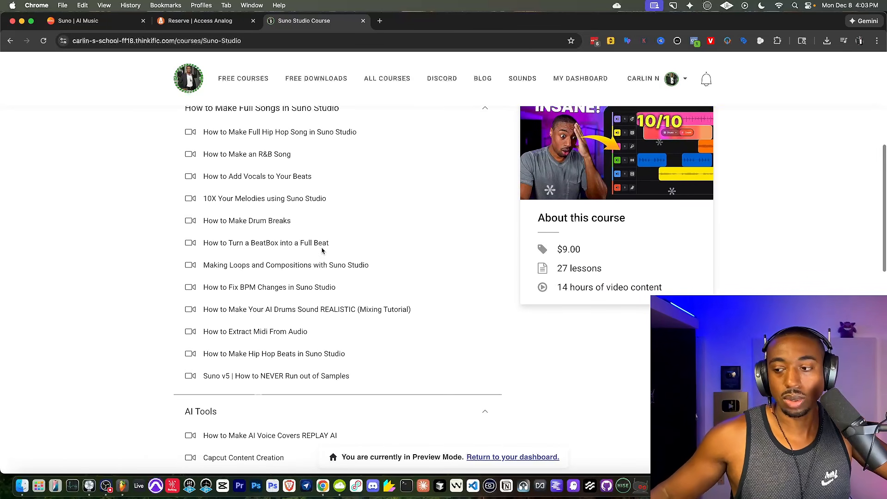